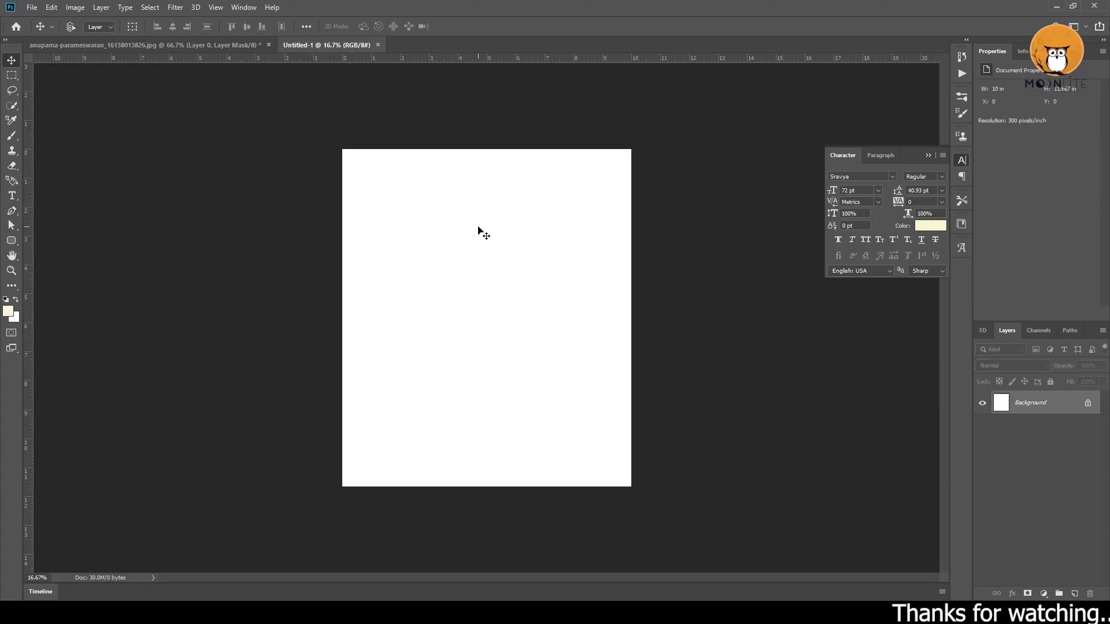
Step: Check the blank canvas's image size: 3000 × 3500 px at 300 ppi
{"action": "key", "text": "ctrl+alt+i"}
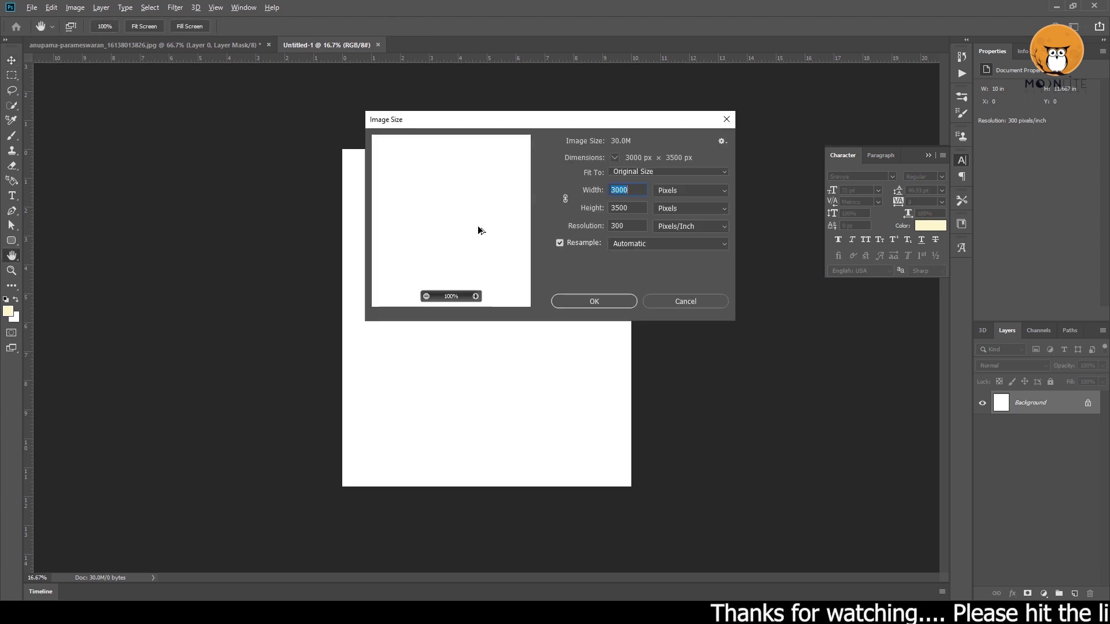
{"action": "double_click", "coordinate": [634, 226]}
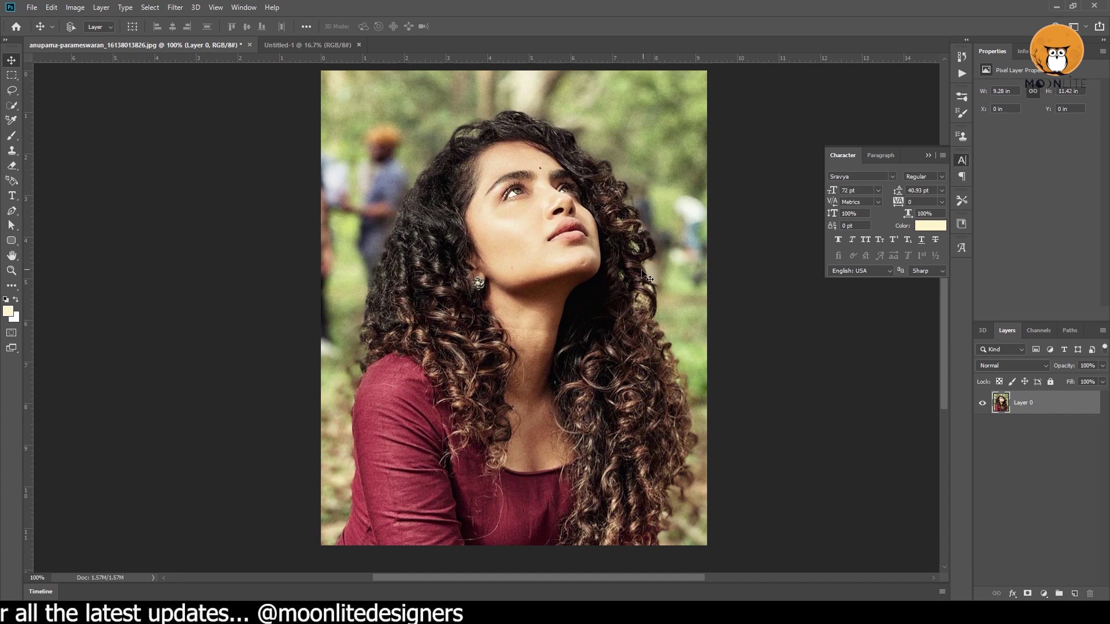
Step: Trace the woman with a Pen path, starting at the photo's bottom-left and up the arm
{"action": "key", "text": "ctrl+space"}
{"action": "left_click", "coordinate": [382, 372]}
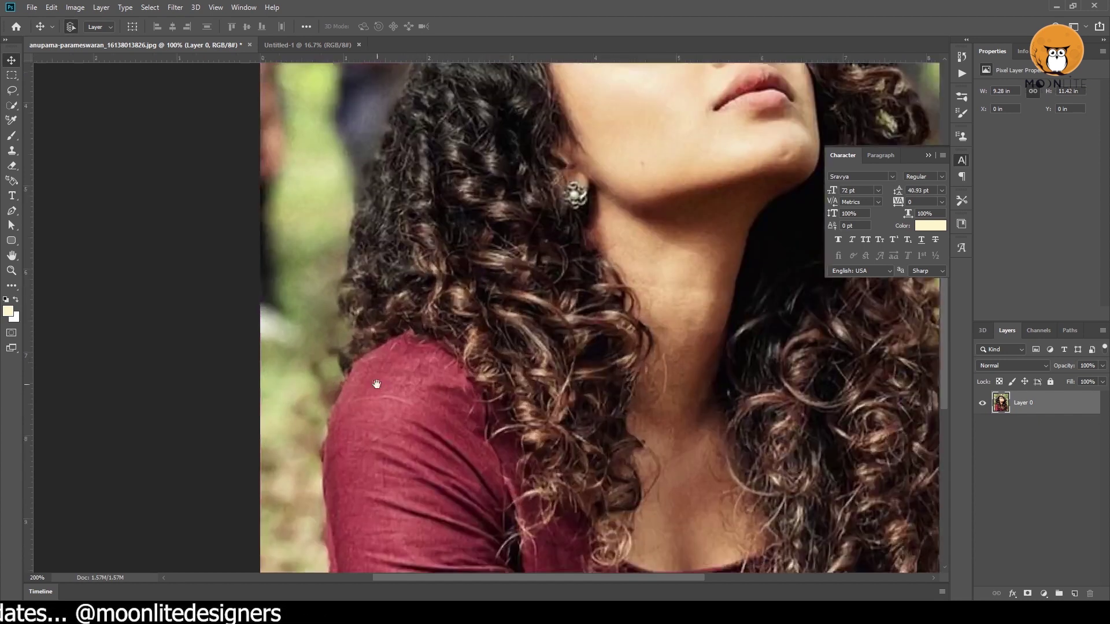
{"action": "left_click", "coordinate": [378, 302], "text": "alt"}
{"action": "left_click_drag", "start_coordinate": [474, 310], "coordinate": [460, 297]}
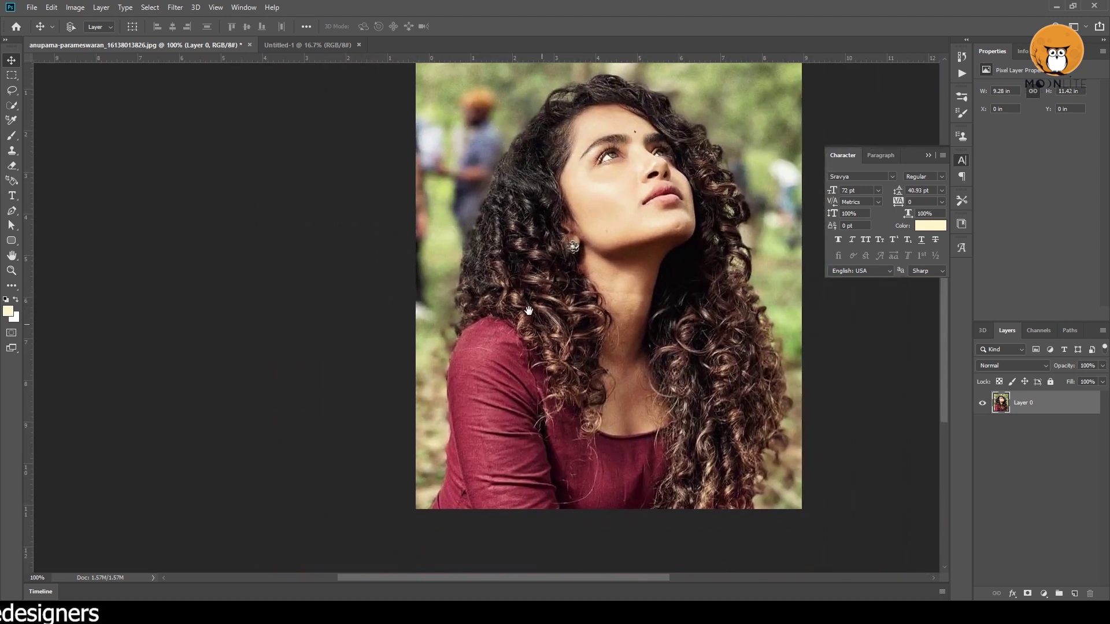
{"action": "key", "text": "p"}
{"action": "left_click", "coordinate": [425, 510]}
{"action": "left_click", "coordinate": [444, 478]}
{"action": "left_click", "coordinate": [449, 436]}
{"action": "left_click", "coordinate": [451, 353]}
{"action": "left_click", "coordinate": [459, 330]}
{"action": "scroll", "coordinate": [457, 338], "scroll_direction": "up", "scroll_amount": 1}
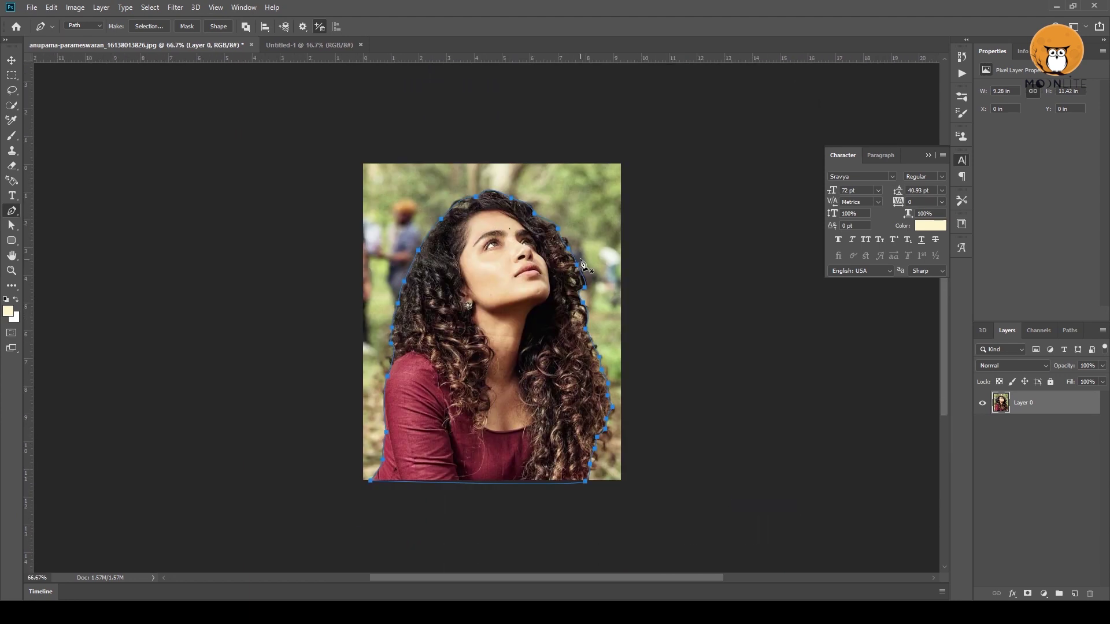
Step: Turn the path into a layer mask and drag the cutout onto the blank canvas
{"action": "key", "text": "ctrl+Return"}
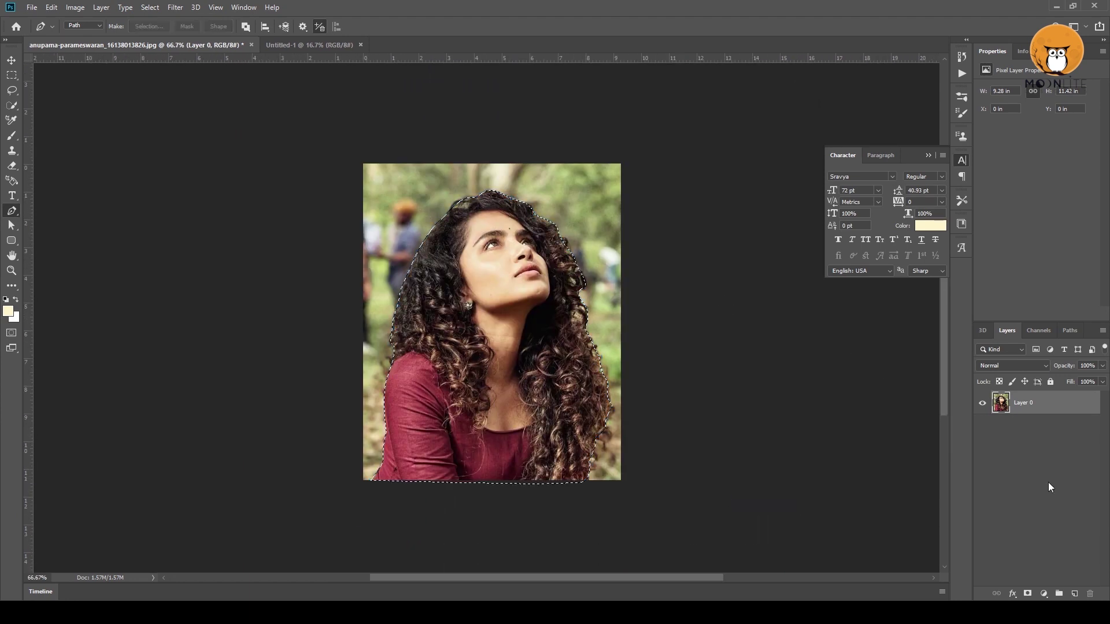
{"action": "left_click", "coordinate": [1026, 594]}
{"action": "key", "text": "v"}
{"action": "mouse_move", "coordinate": [306, 234]}
{"action": "left_mouse_down"}
{"action": "mouse_move", "coordinate": [298, 5]}
{"action": "mouse_move", "coordinate": [491, 309]}
{"action": "left_mouse_up"}
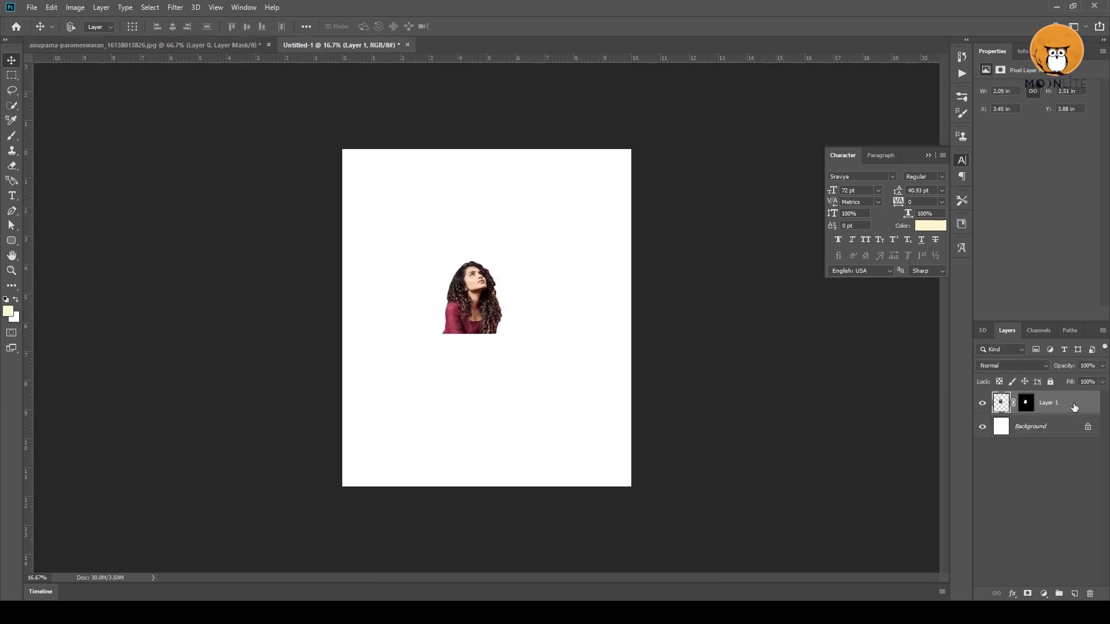
Step: Convert Layer 1 to a smart object and scale it about 438% to fill the canvas
{"action": "right_click", "coordinate": [1056, 401]}
{"action": "left_click", "coordinate": [955, 273]}
{"action": "key", "text": "ctrl+t"}
{"action": "left_click_drag", "start_coordinate": [503, 333], "coordinate": [624, 495]}
{"action": "left_click_drag", "start_coordinate": [580, 376], "coordinate": [561, 410]}
{"action": "key", "text": "Return"}
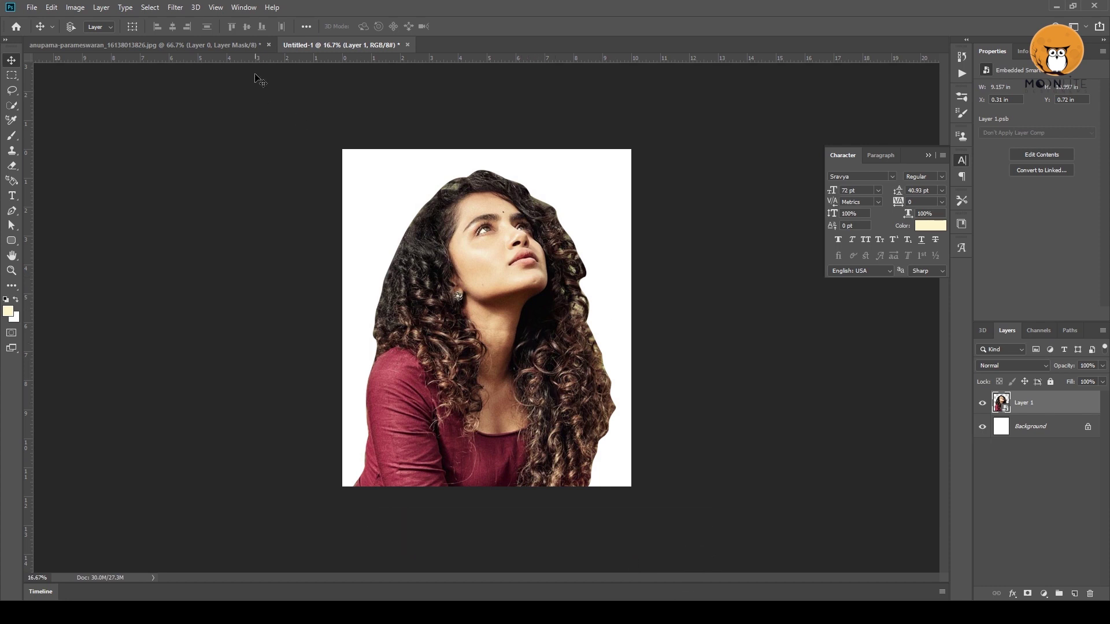
Step: Apply Oil Paint with Lighting off, Stylization 5, Cleanliness 5 and Scale 10
{"action": "left_click", "coordinate": [175, 8]}
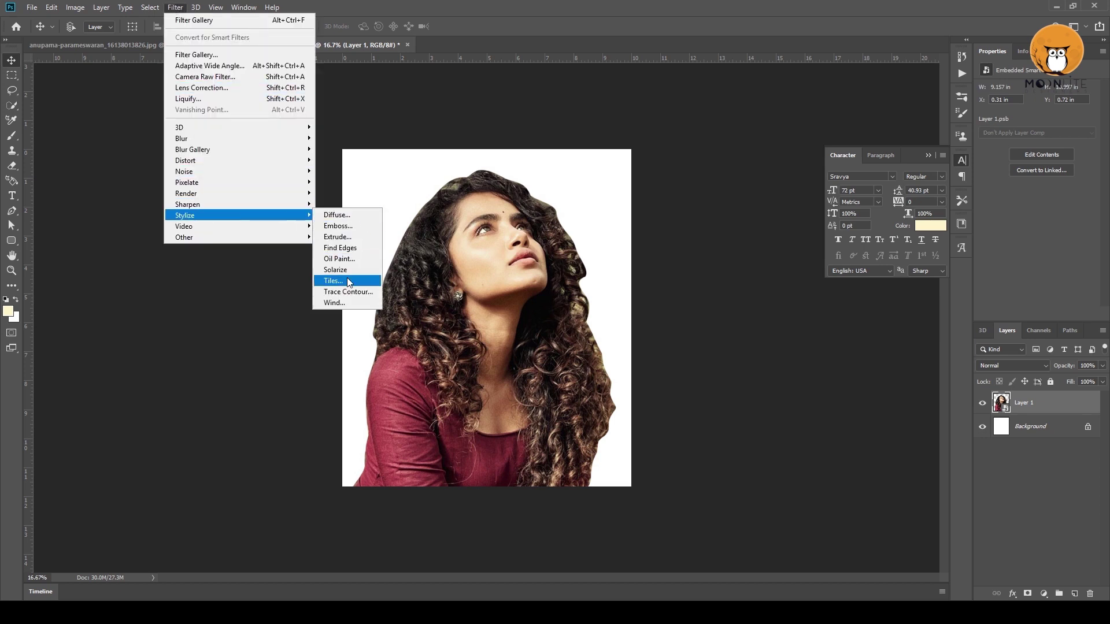
{"action": "left_click", "coordinate": [341, 259]}
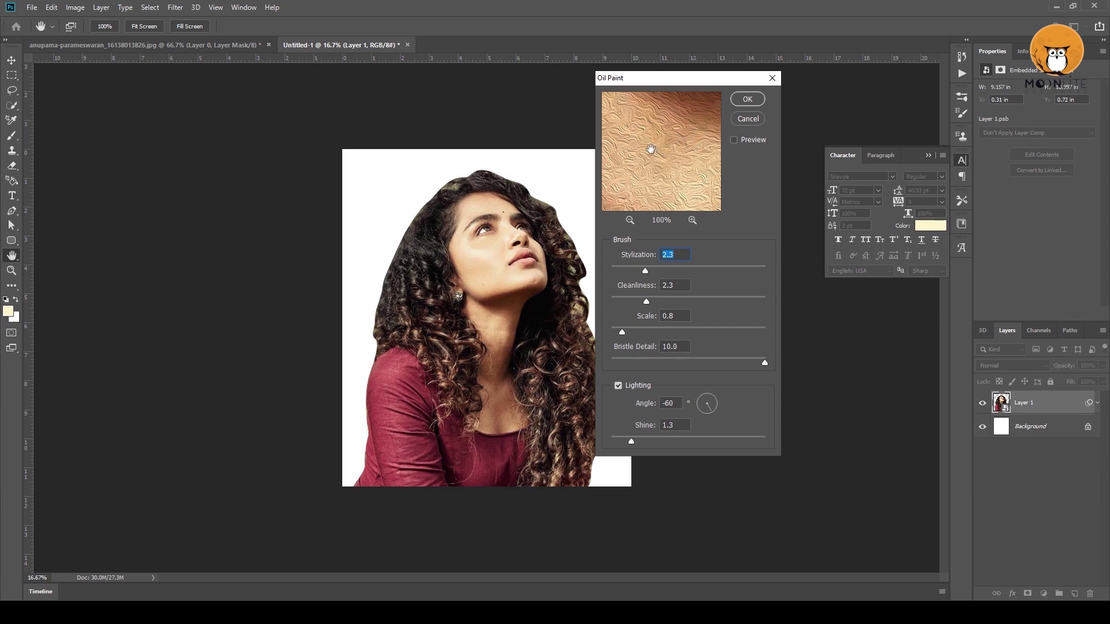
{"action": "left_click", "coordinate": [617, 386]}
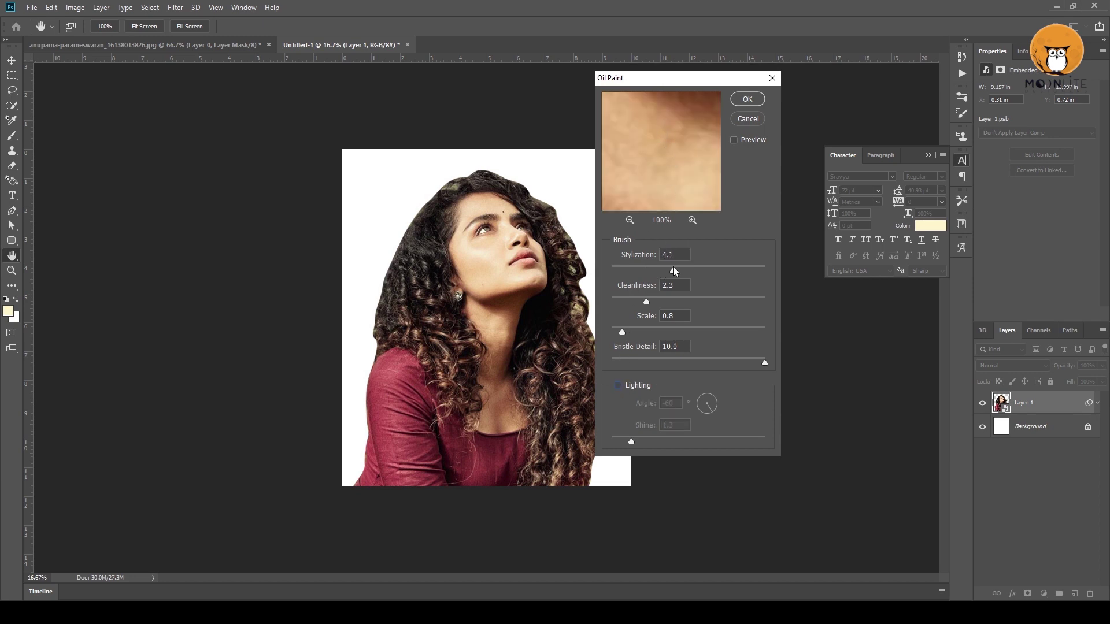
{"action": "left_click_drag", "start_coordinate": [673, 270], "coordinate": [679, 270]}
{"action": "type", "text": "5"}
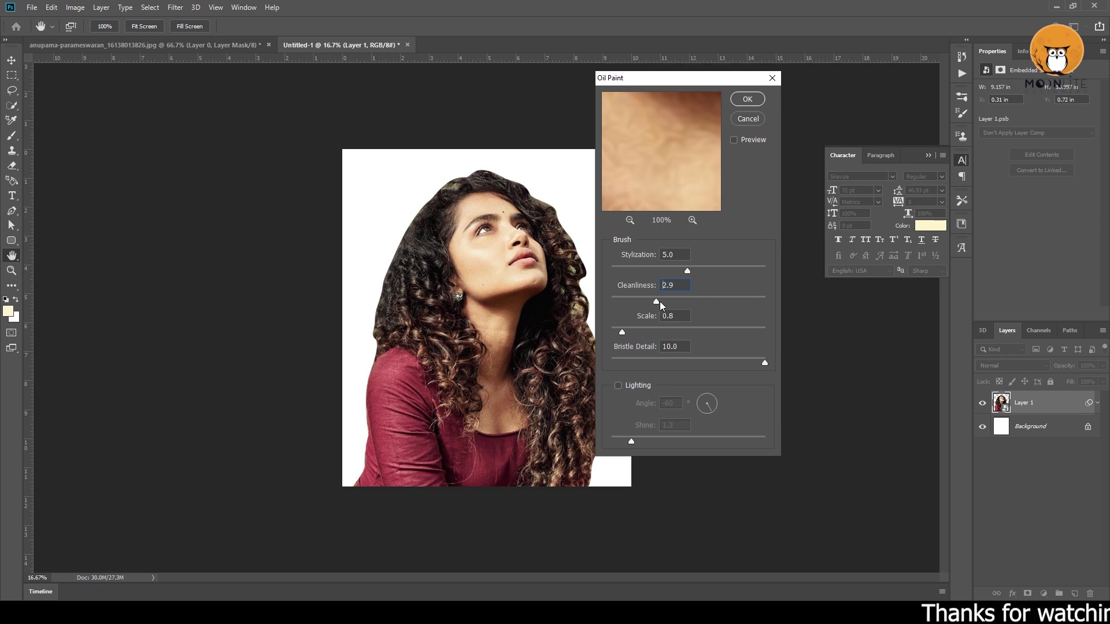
{"action": "left_click", "coordinate": [639, 285]}
{"action": "type", "text": "5"}
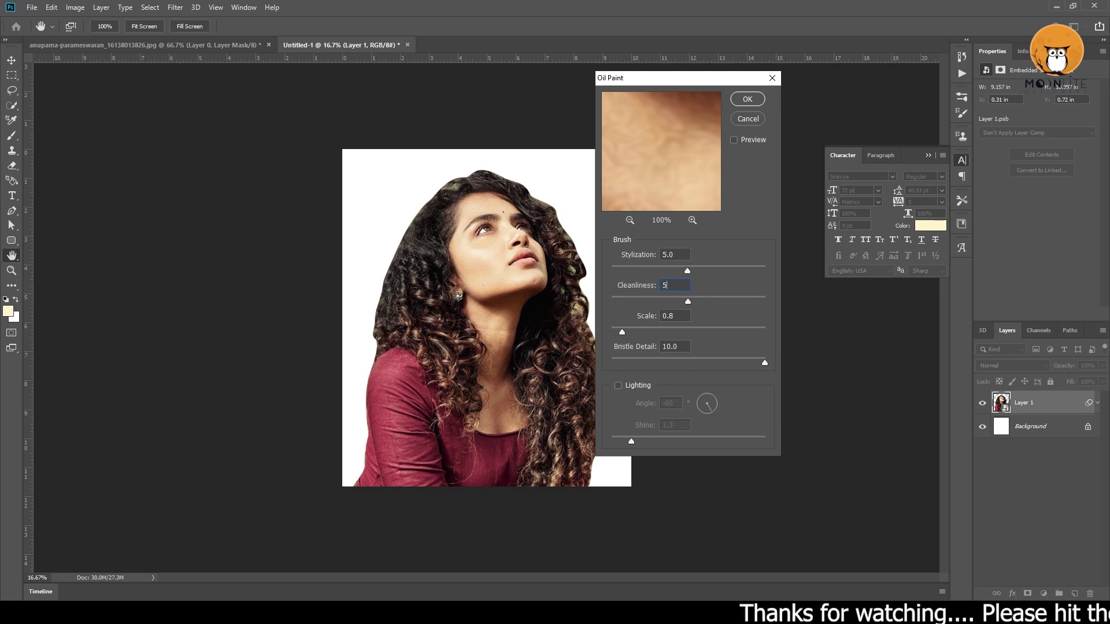
{"action": "left_click_drag", "start_coordinate": [621, 333], "coordinate": [620, 334]}
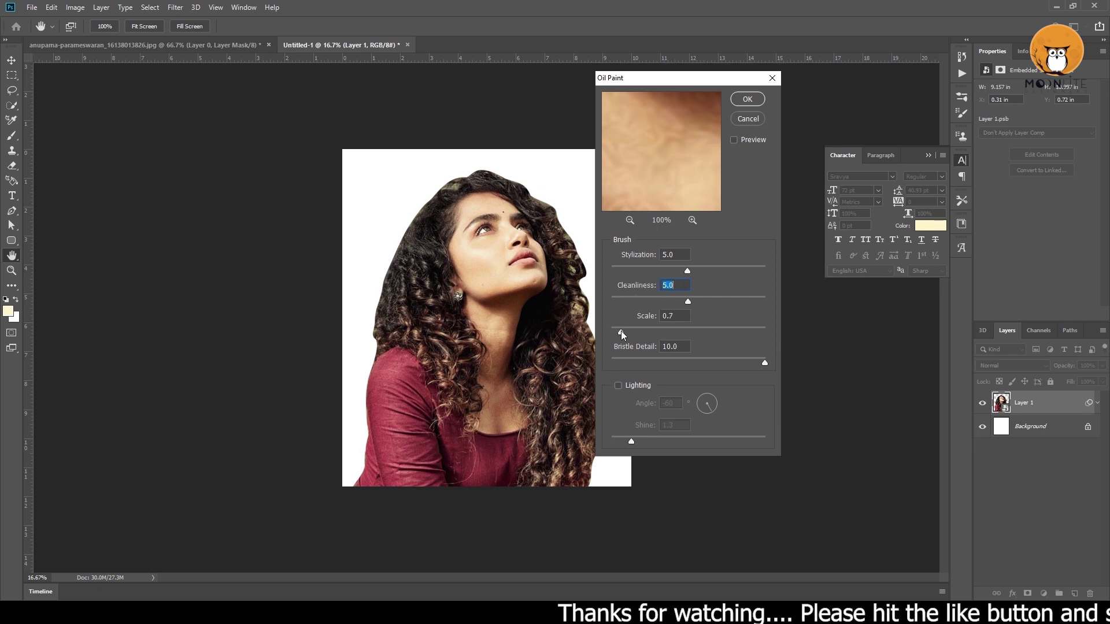
{"action": "key", "text": "Tab"}
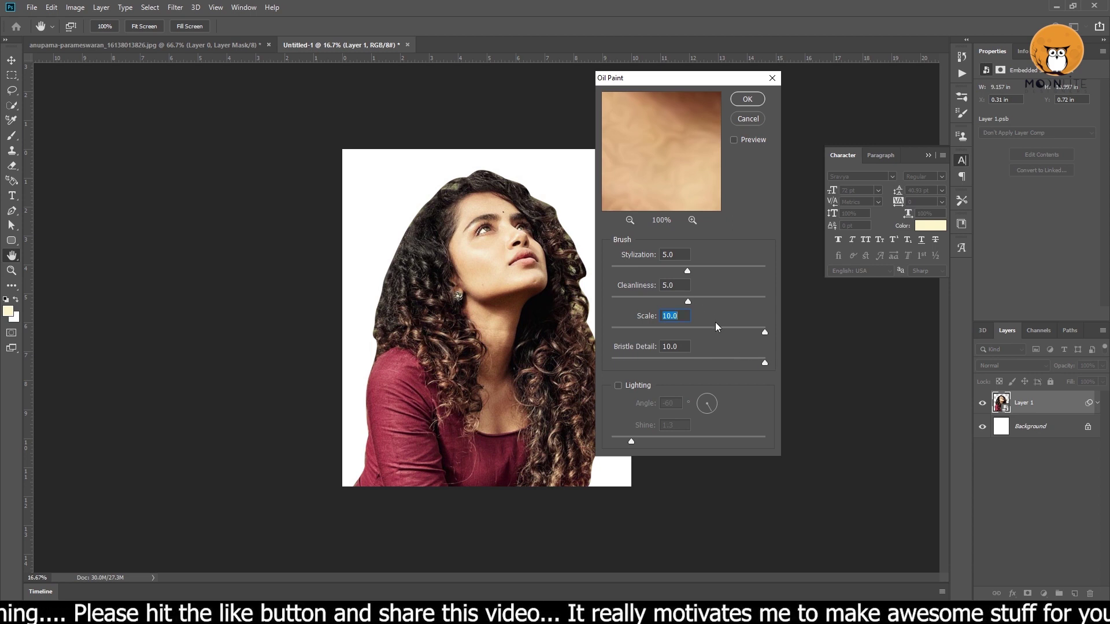
{"action": "left_click", "coordinate": [745, 99]}
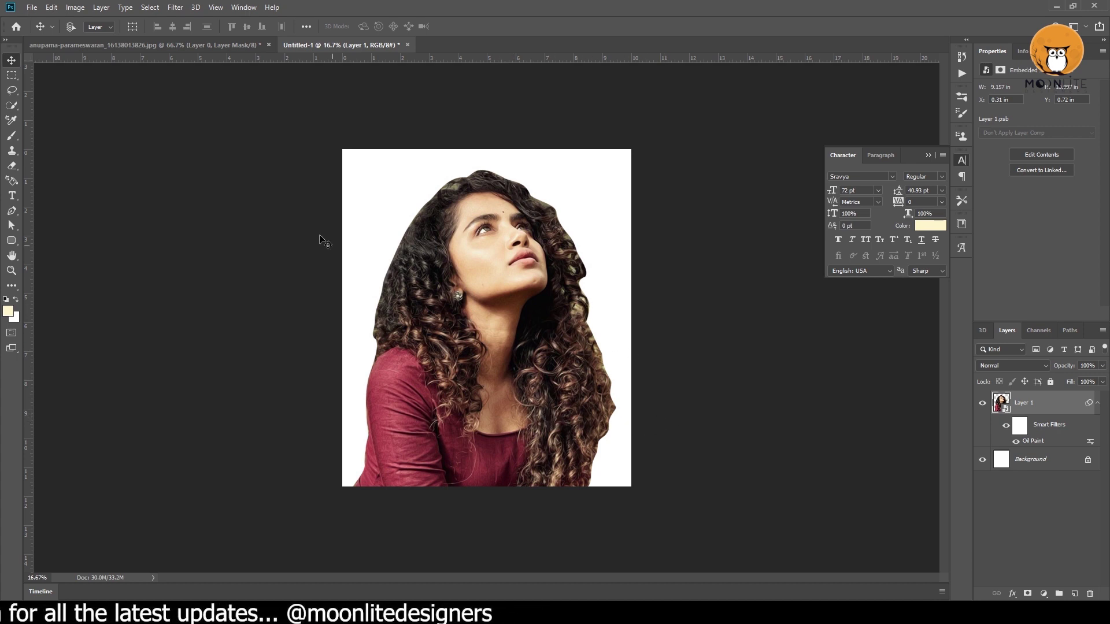
Step: Apply Shadows/Highlights to Layer 1 with Shadows 56% and Highlights 11%
{"action": "left_click", "coordinate": [75, 7]}
{"action": "mouse_move", "coordinate": [93, 37]}
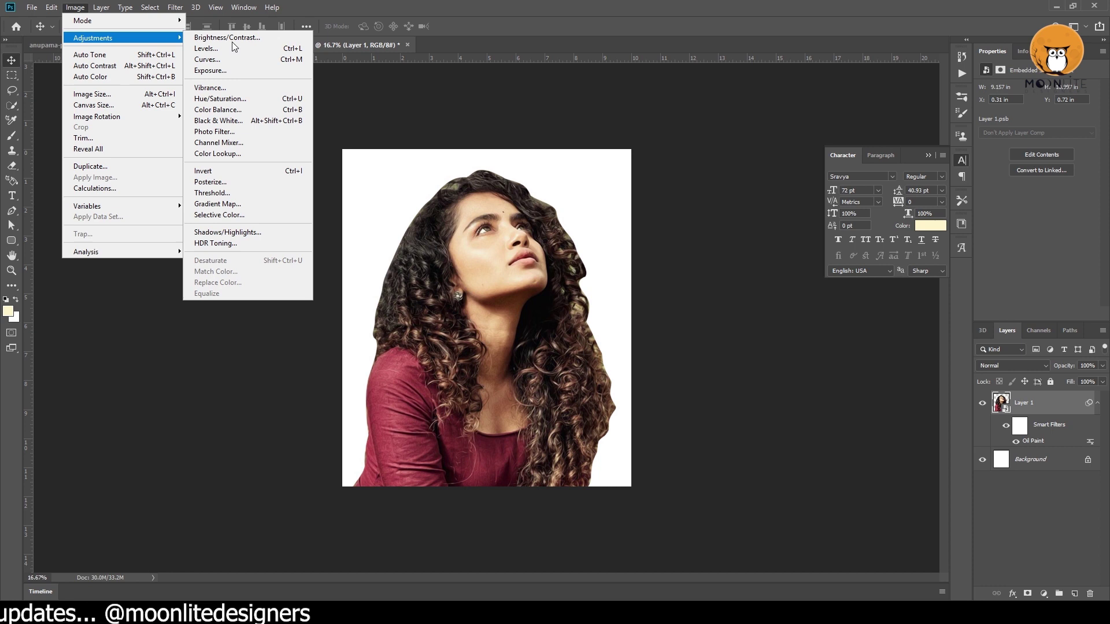
{"action": "left_click", "coordinate": [246, 233]}
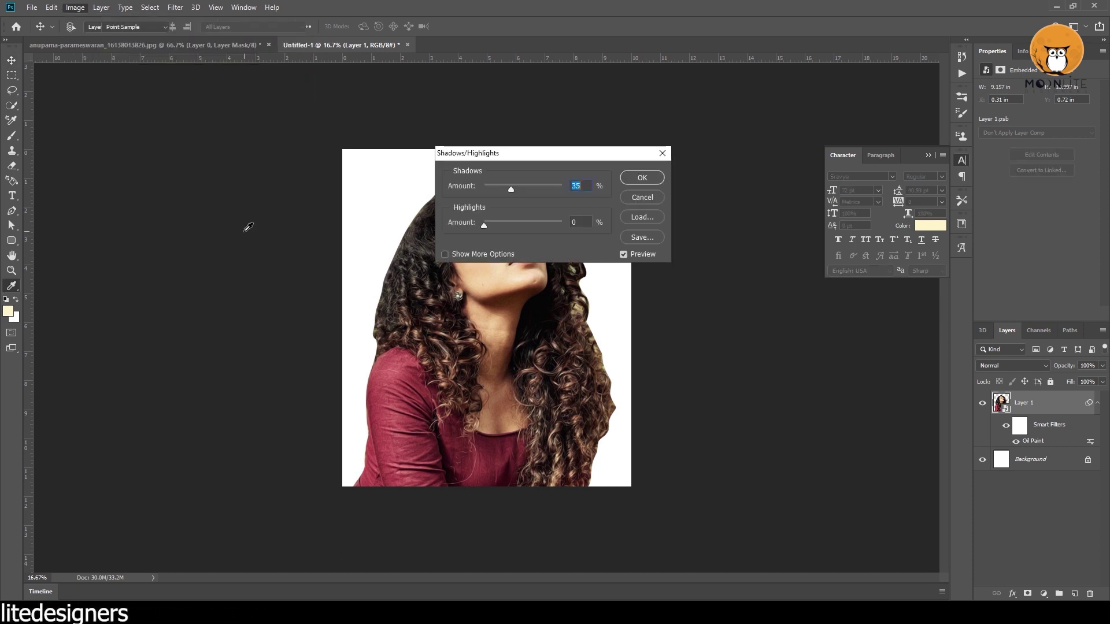
{"action": "left_click_drag", "start_coordinate": [536, 157], "coordinate": [789, 152]}
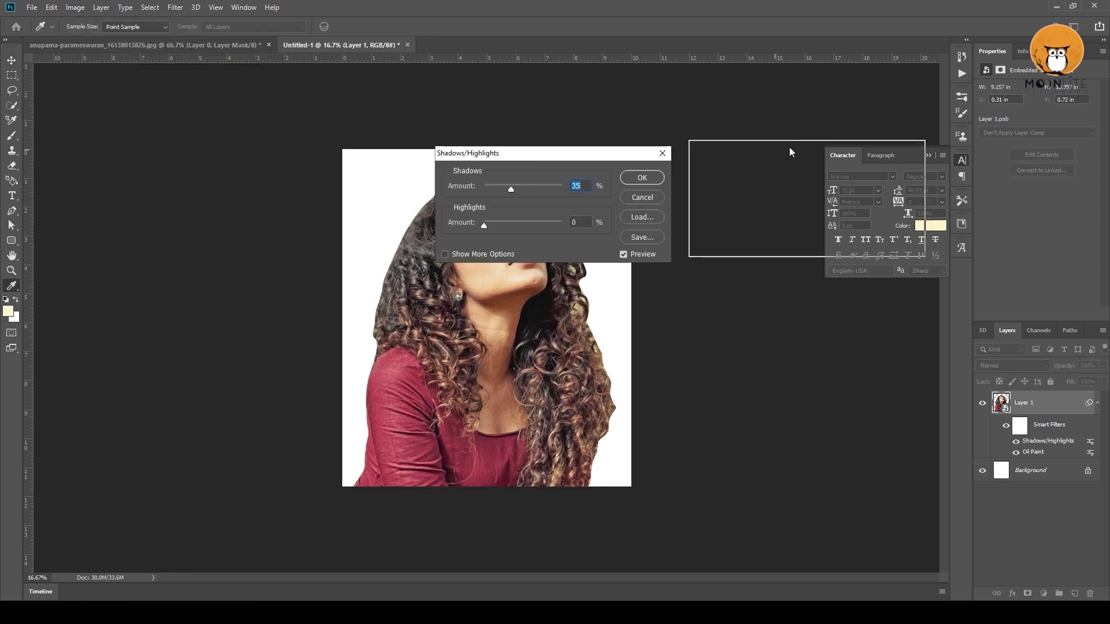
{"action": "left_click", "coordinate": [698, 248]}
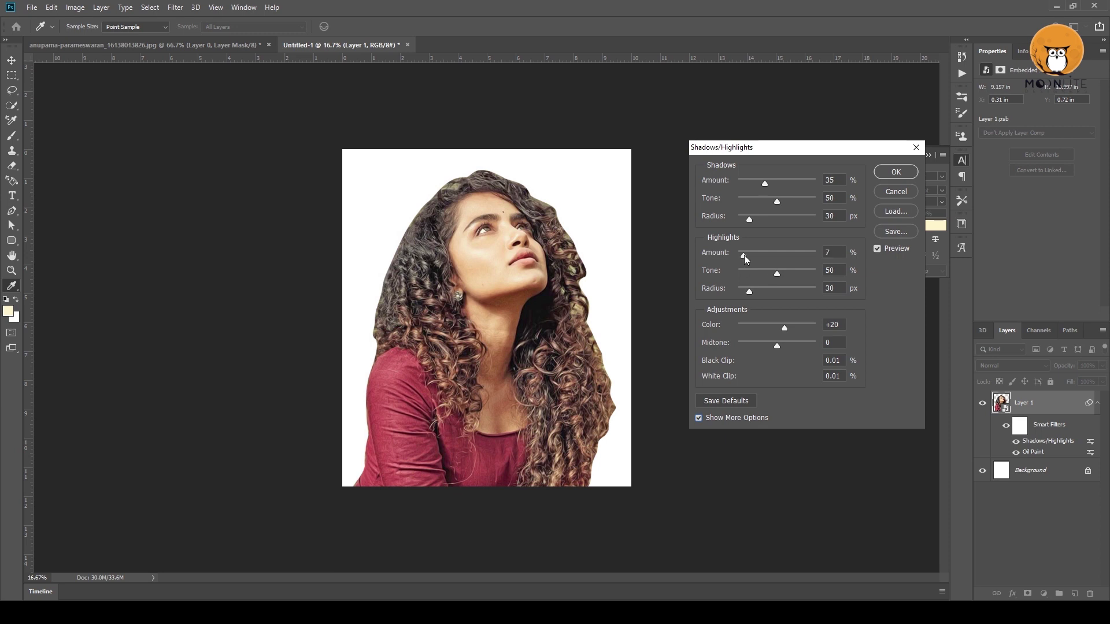
{"action": "left_click_drag", "start_coordinate": [740, 256], "coordinate": [746, 255]}
{"action": "mouse_move", "coordinate": [764, 183]}
{"action": "left_mouse_down"}
{"action": "mouse_move", "coordinate": [780, 184]}
{"action": "mouse_move", "coordinate": [769, 199]}
{"action": "left_mouse_up"}
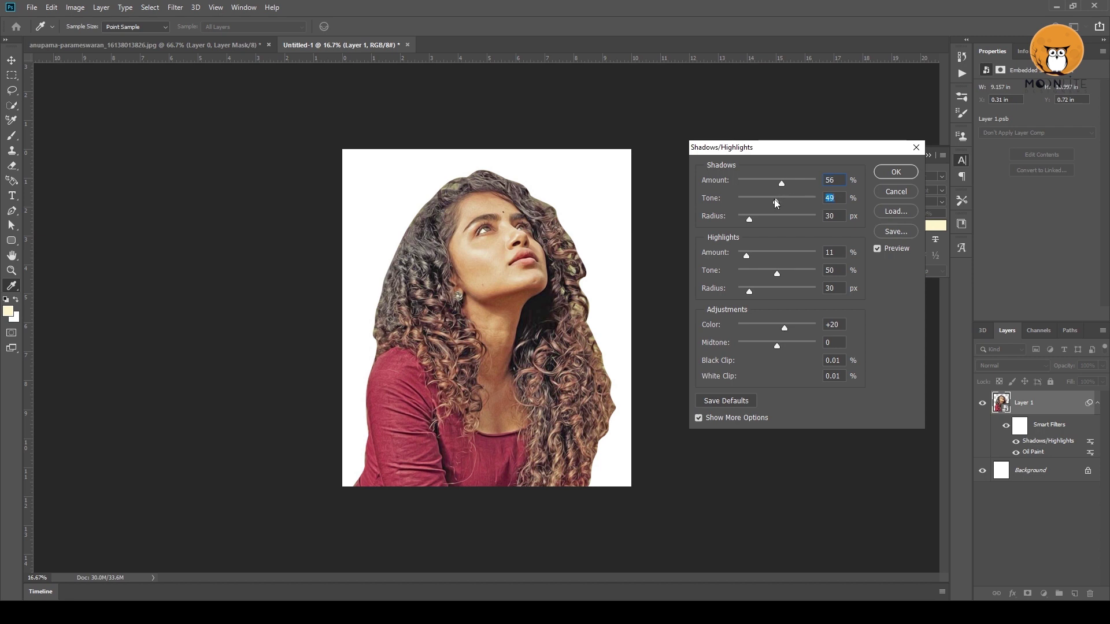
{"action": "left_click", "coordinate": [895, 171]}
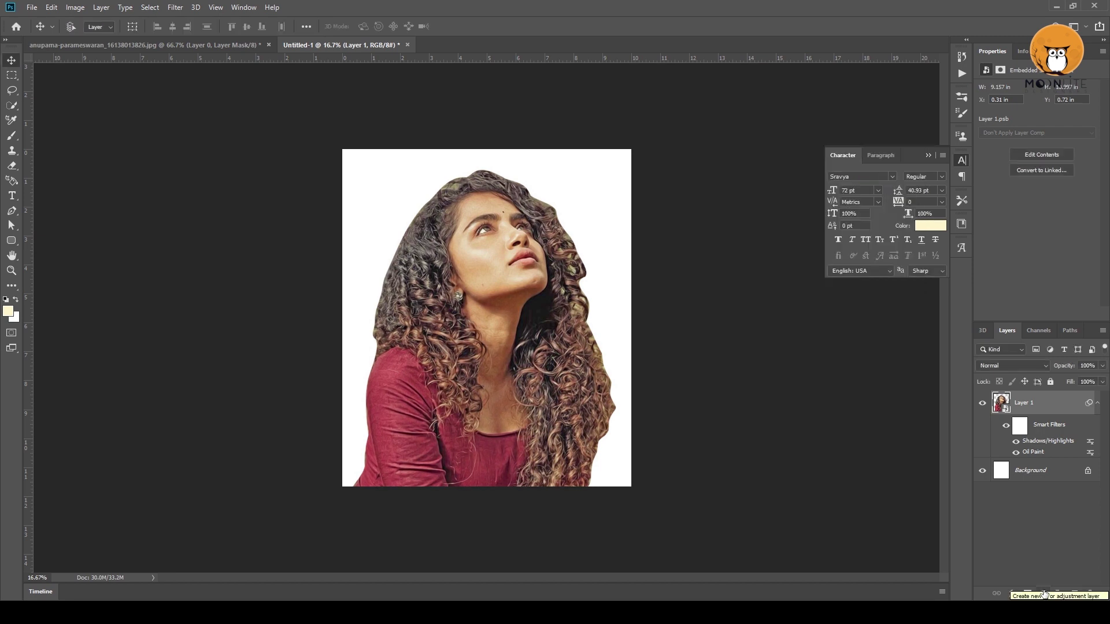
Step: Add a Hue/Saturation layer with Saturation −100 and zoom in on the portrait
{"action": "left_click", "coordinate": [1043, 593]}
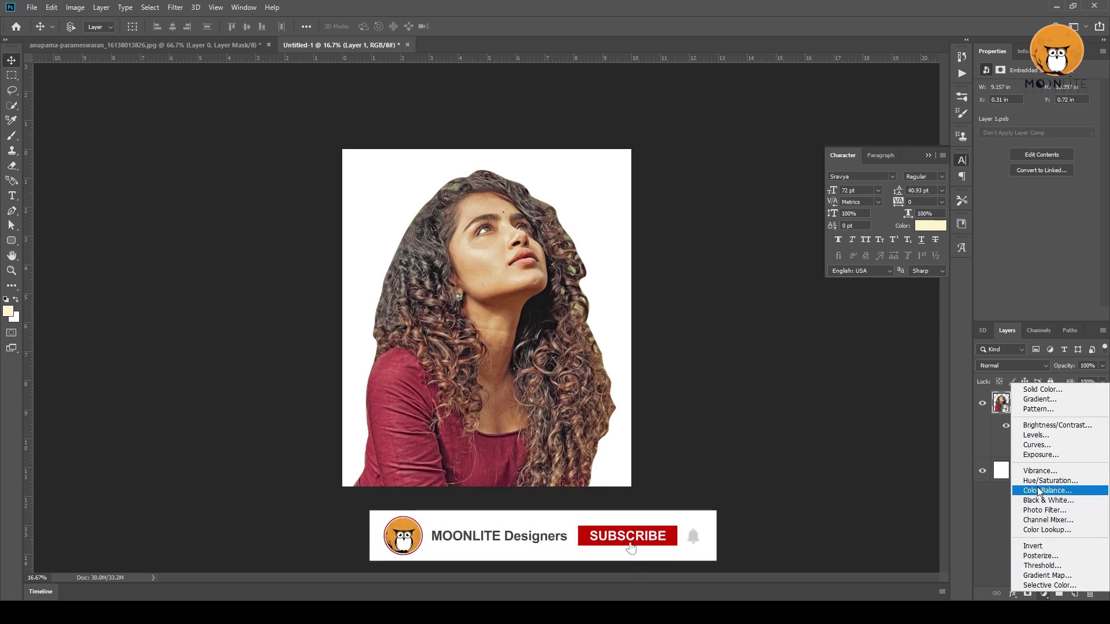
{"action": "left_click", "coordinate": [1039, 481]}
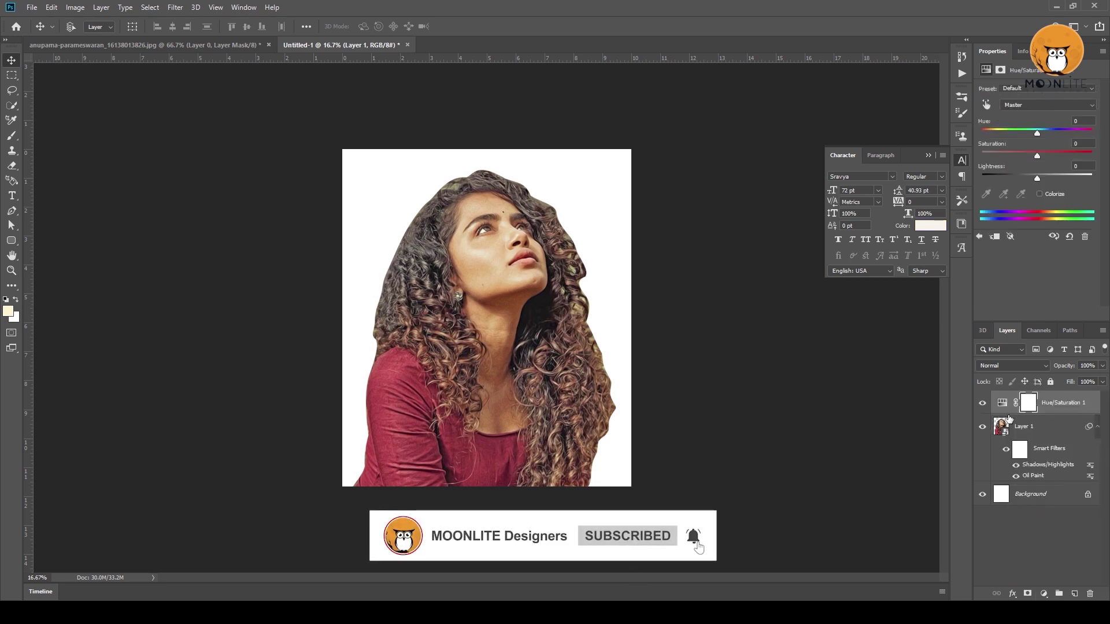
{"action": "left_click_drag", "start_coordinate": [1036, 155], "coordinate": [980, 156]}
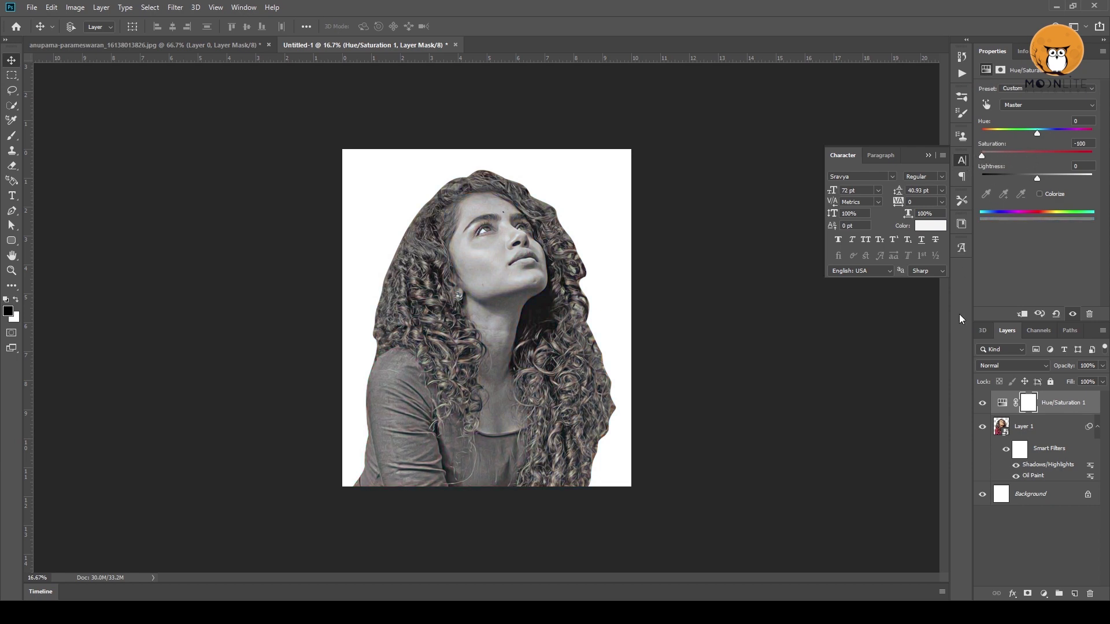
{"action": "left_click", "coordinate": [1044, 594]}
{"action": "left_click", "coordinate": [480, 292]}
{"action": "key", "text": "ctrl+plus"}
{"action": "key", "text": "ctrl+plus"}
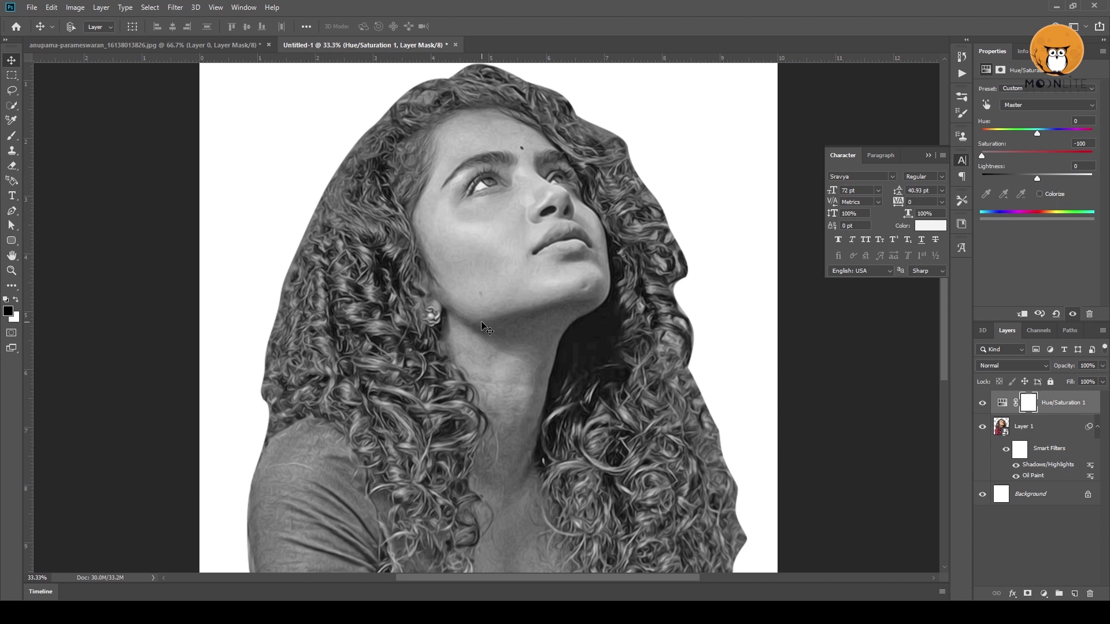
{"action": "left_click", "coordinate": [1043, 594]}
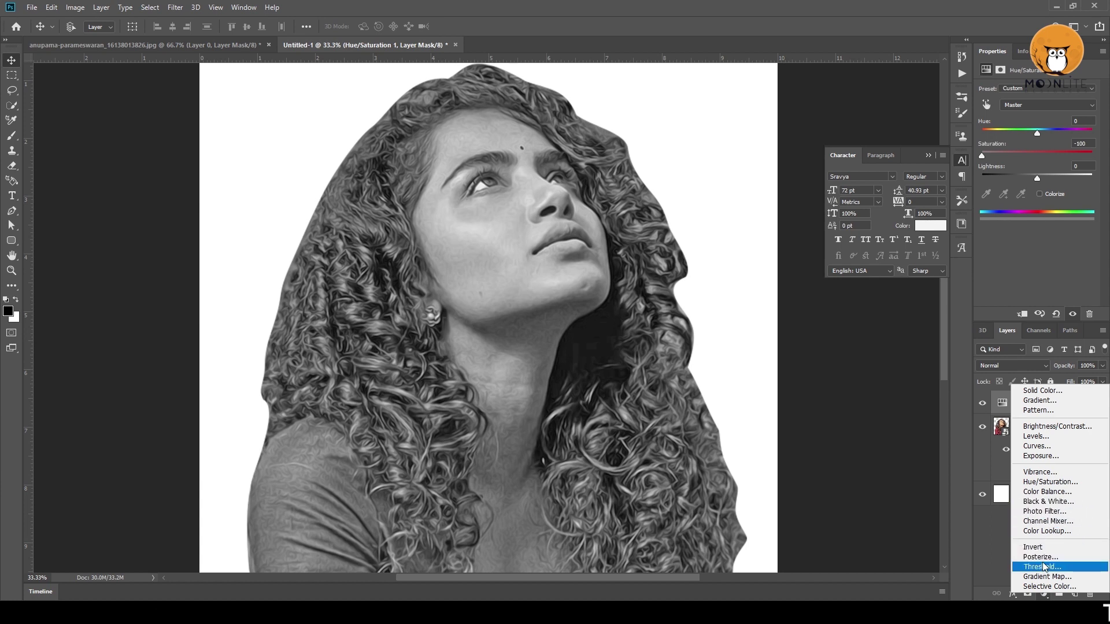
Step: Try a Posterize adjustment layer, then delete it to restore the smooth black and white
{"action": "left_click", "coordinate": [1042, 557]}
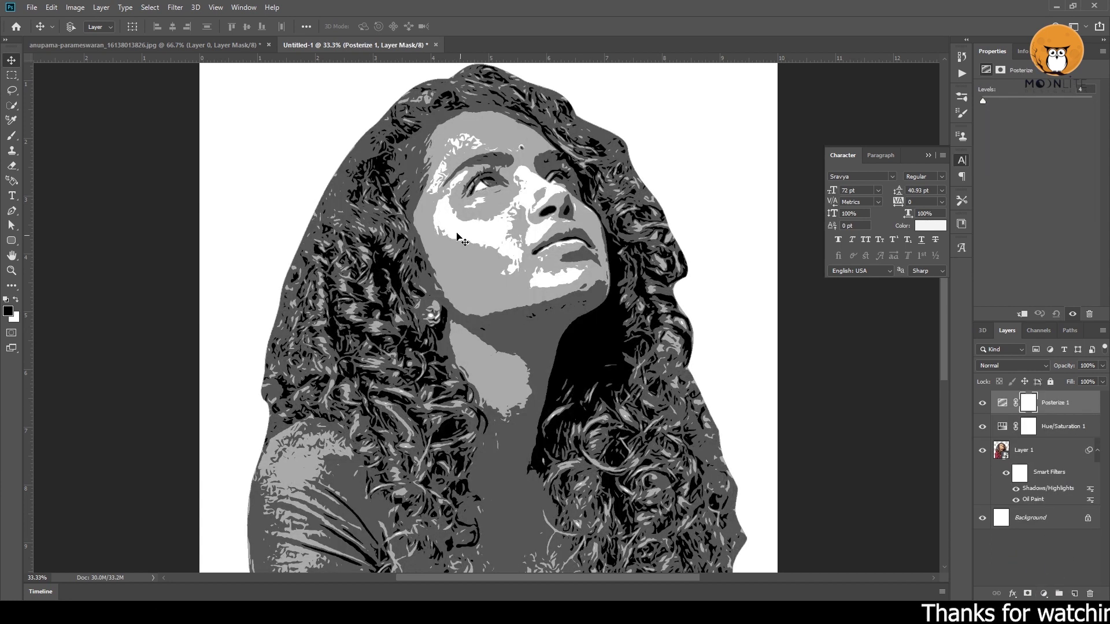
{"action": "left_click", "coordinate": [998, 404]}
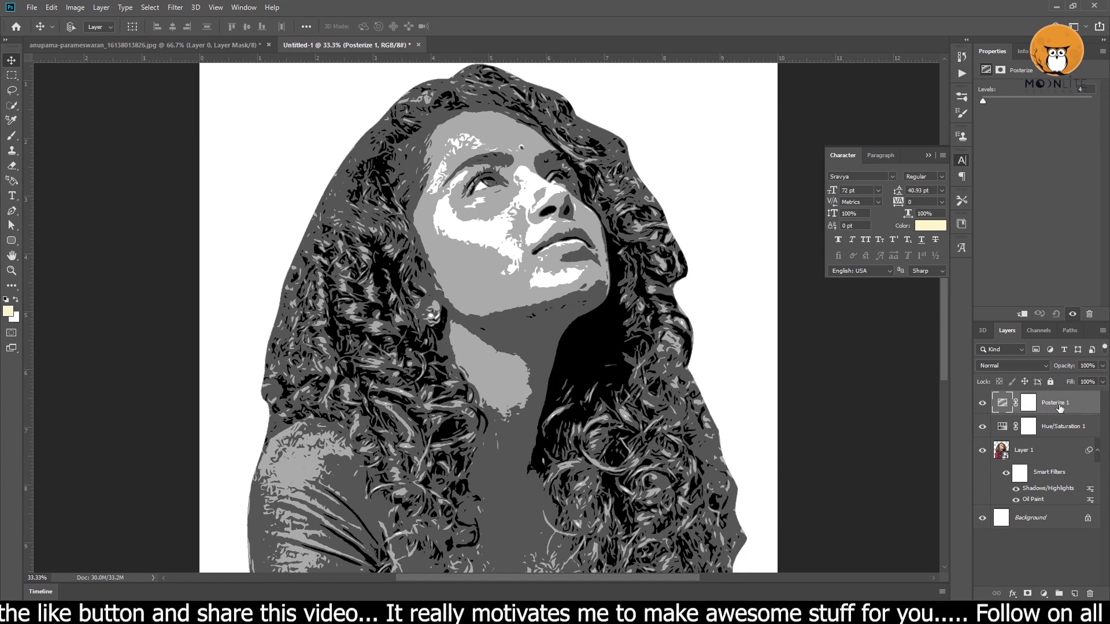
{"action": "key", "text": "Delete"}
Step: Add a cream Solid Color fill layer blended in Hard Mix
{"action": "left_click", "coordinate": [1044, 594]}
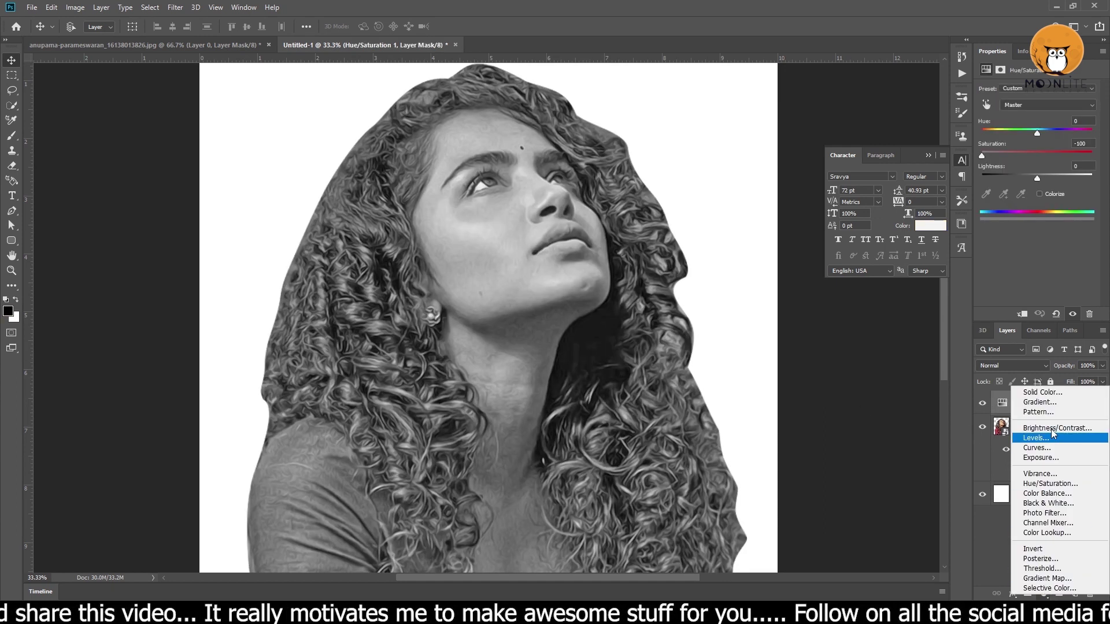
{"action": "left_click", "coordinate": [1052, 394]}
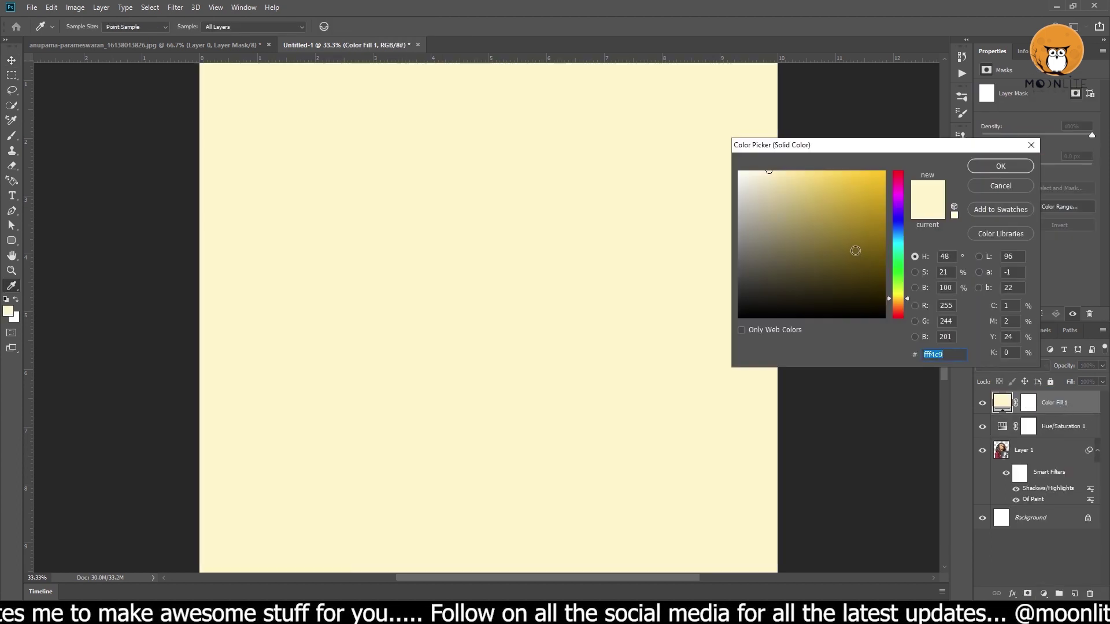
{"action": "left_click", "coordinate": [982, 166]}
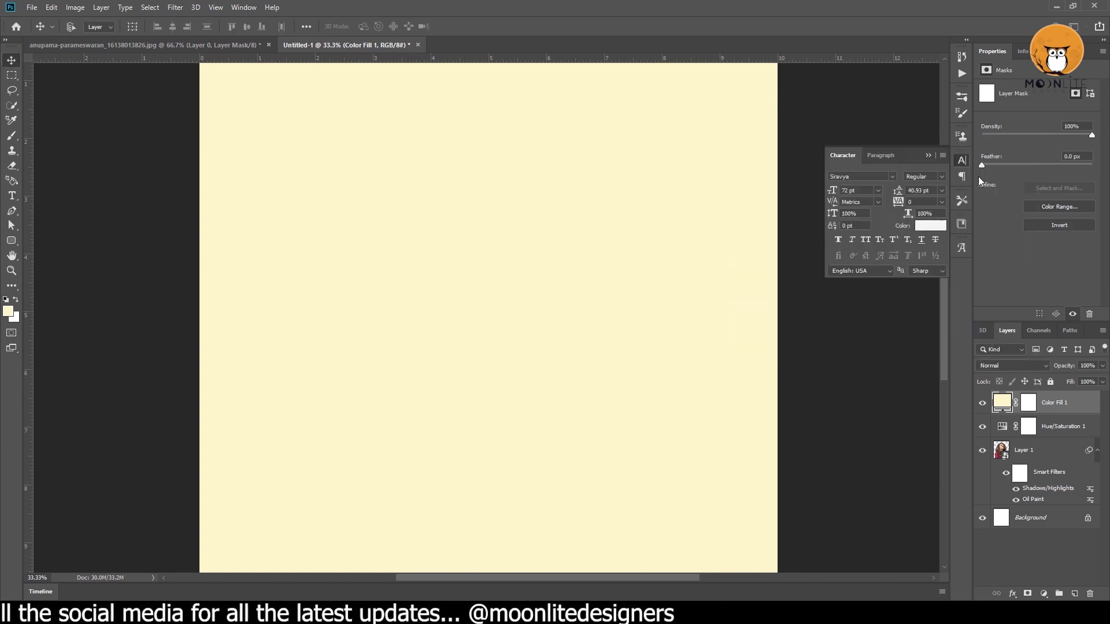
{"action": "left_click", "coordinate": [1013, 369]}
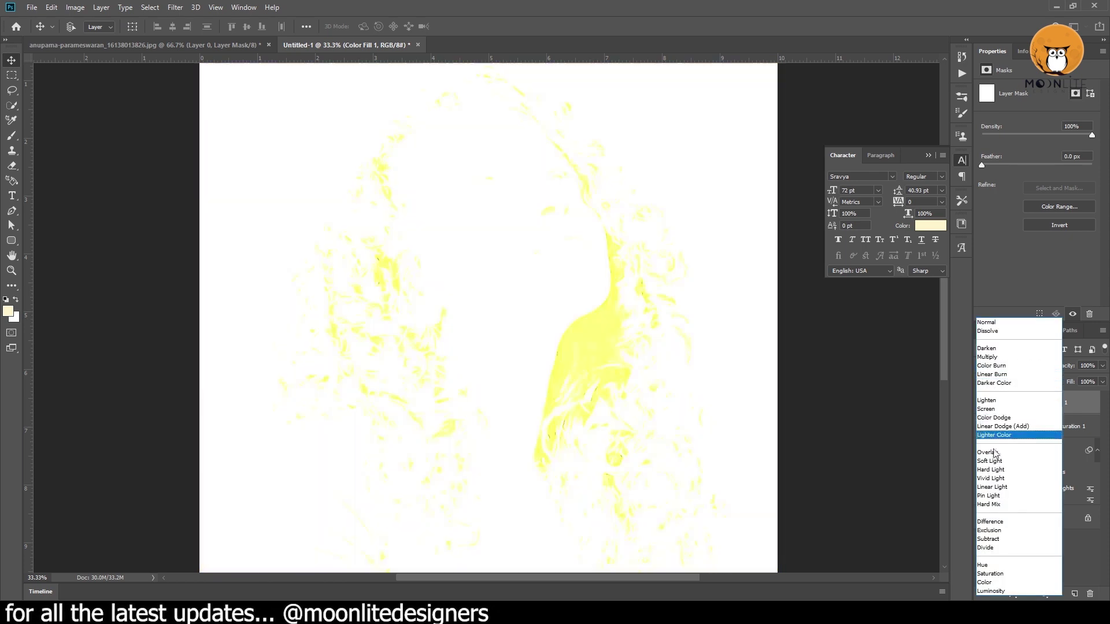
{"action": "left_click", "coordinate": [995, 505]}
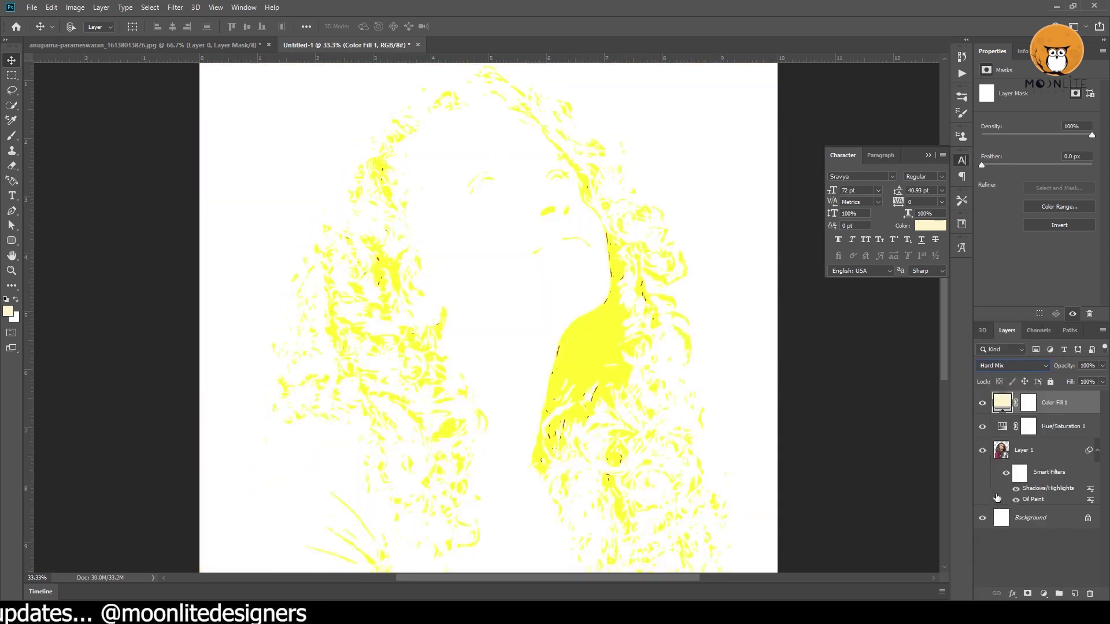
Step: Change the fill layer's colour to a duller, darker olive
{"action": "double_click", "coordinate": [1003, 402]}
{"action": "left_click_drag", "start_coordinate": [813, 211], "coordinate": [816, 228]}
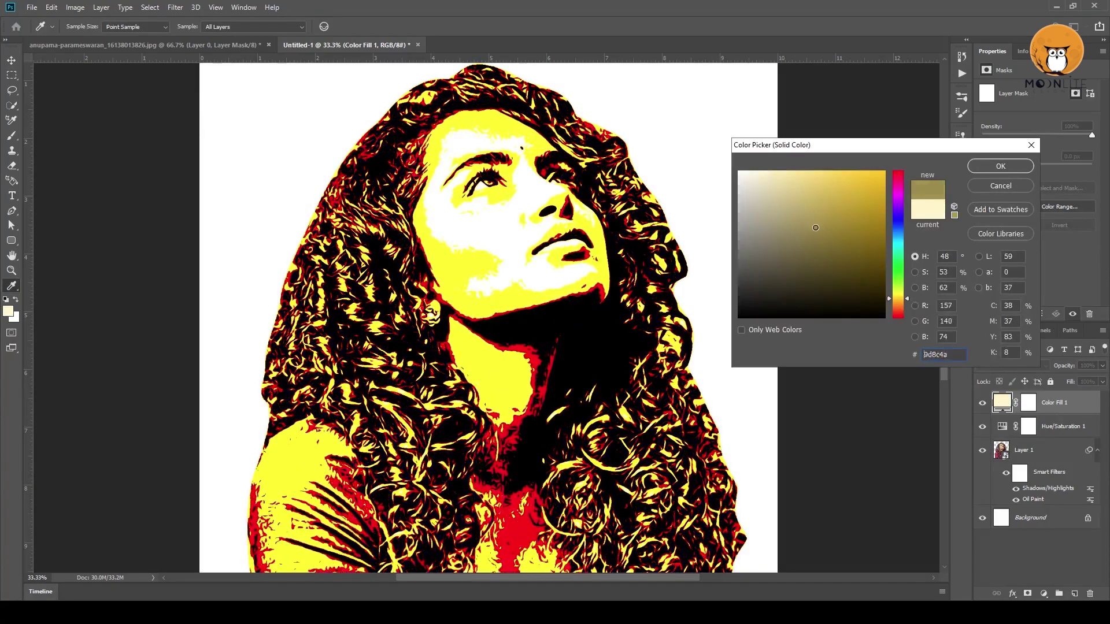
{"action": "scroll", "coordinate": [485, 260], "scroll_direction": "up", "scroll_amount": 1}
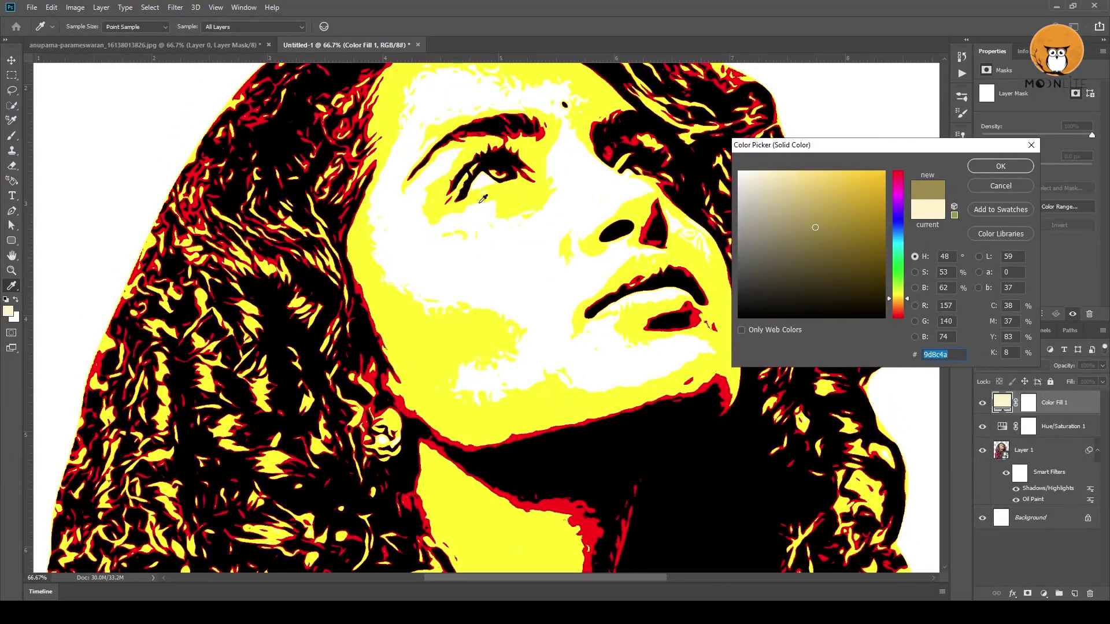
{"action": "left_click_drag", "start_coordinate": [813, 231], "coordinate": [823, 237]}
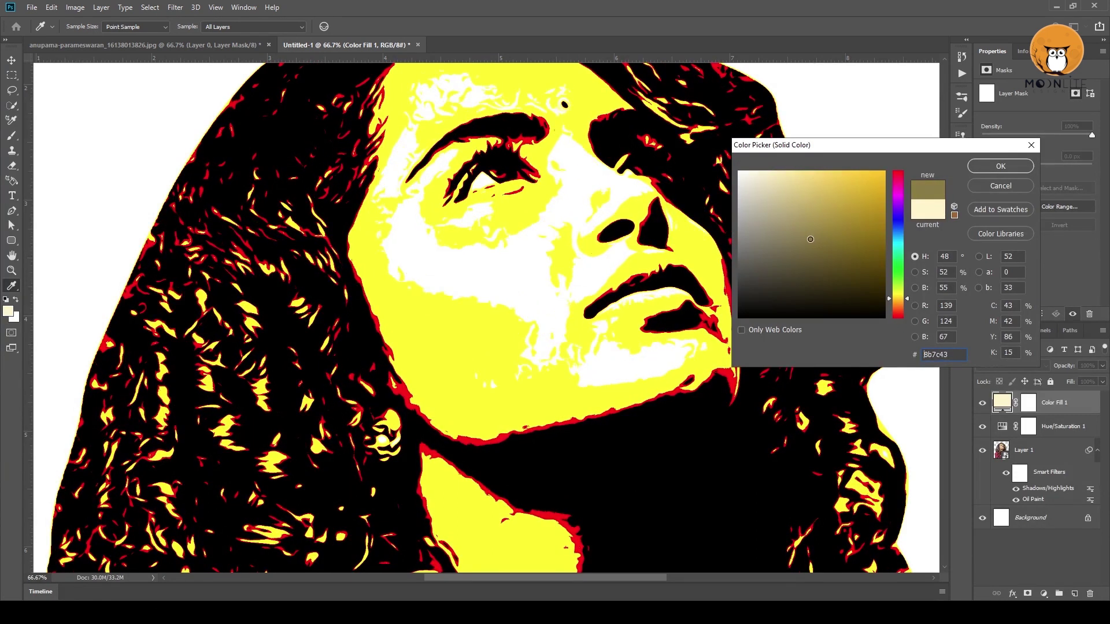
{"action": "left_click_drag", "start_coordinate": [823, 237], "coordinate": [812, 241]}
Step: Confirm the olive fill, zoom to 50% on neck and shoulders, and add a Black & White layer
{"action": "key", "text": "Return"}
{"action": "key", "text": "ctrl+minus"}
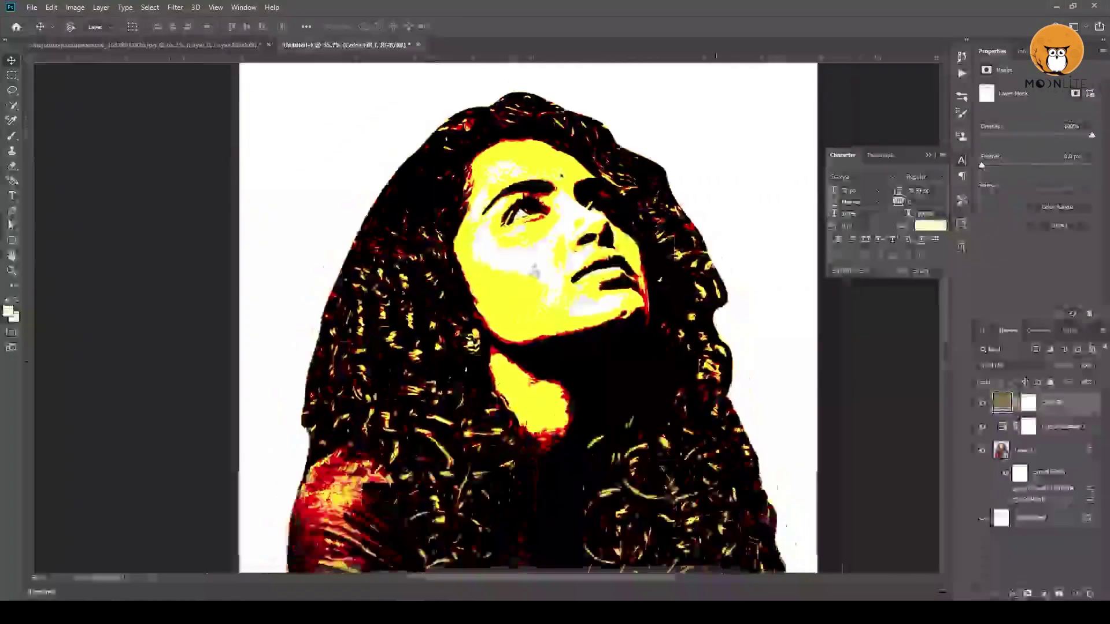
{"action": "key", "text": "v"}
{"action": "key", "text": "ctrl+plus"}
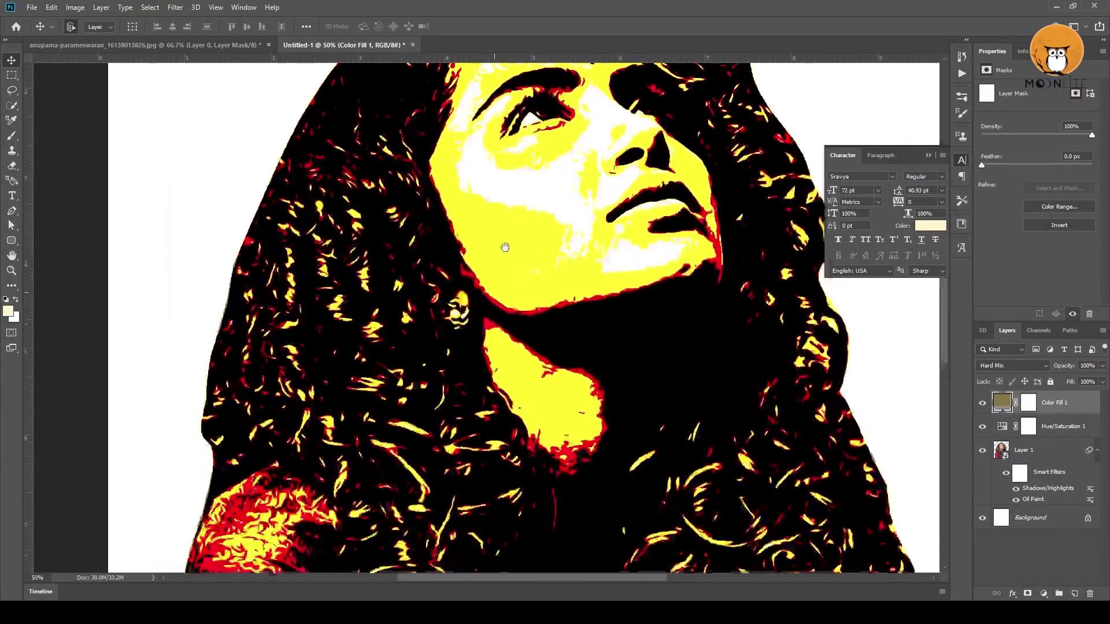
{"action": "left_click_drag", "start_coordinate": [503, 375], "coordinate": [500, 290]}
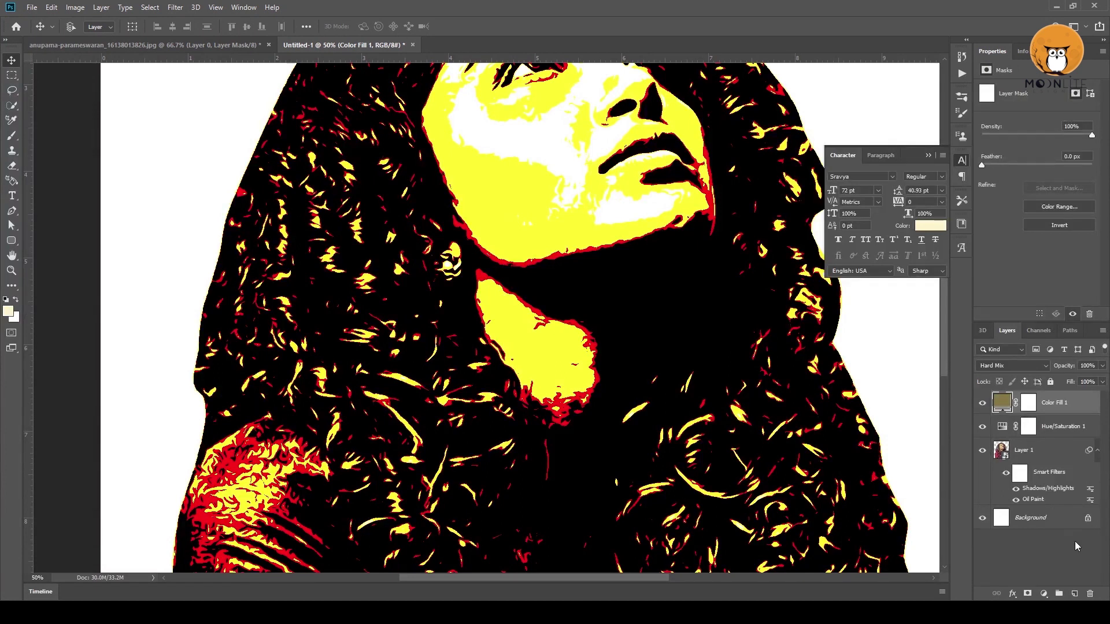
{"action": "left_click", "coordinate": [1044, 595]}
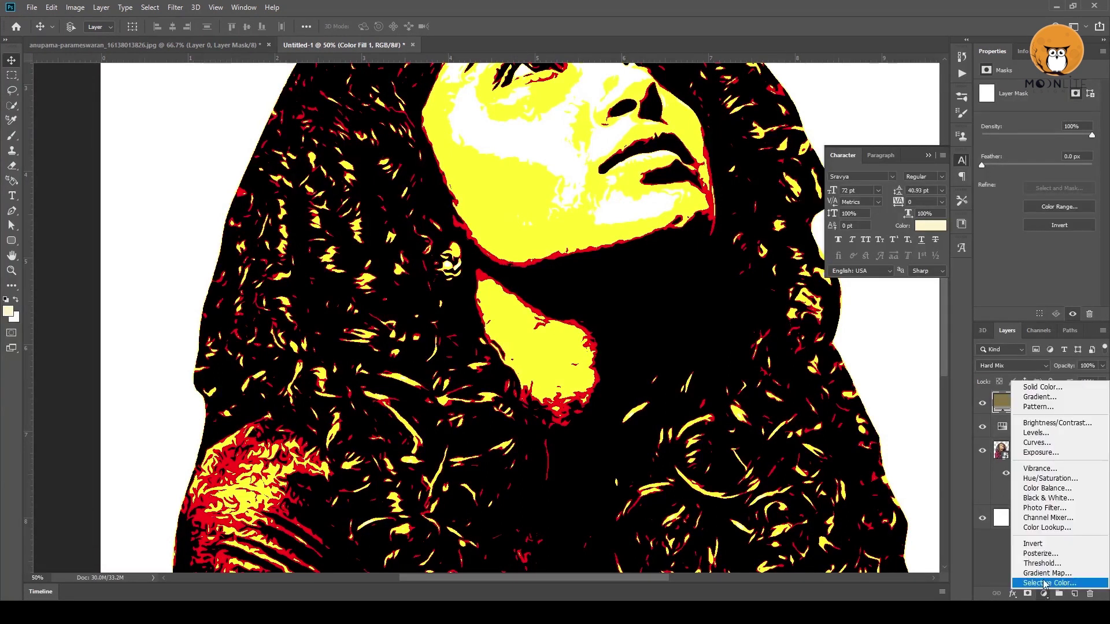
{"action": "left_click", "coordinate": [1047, 498]}
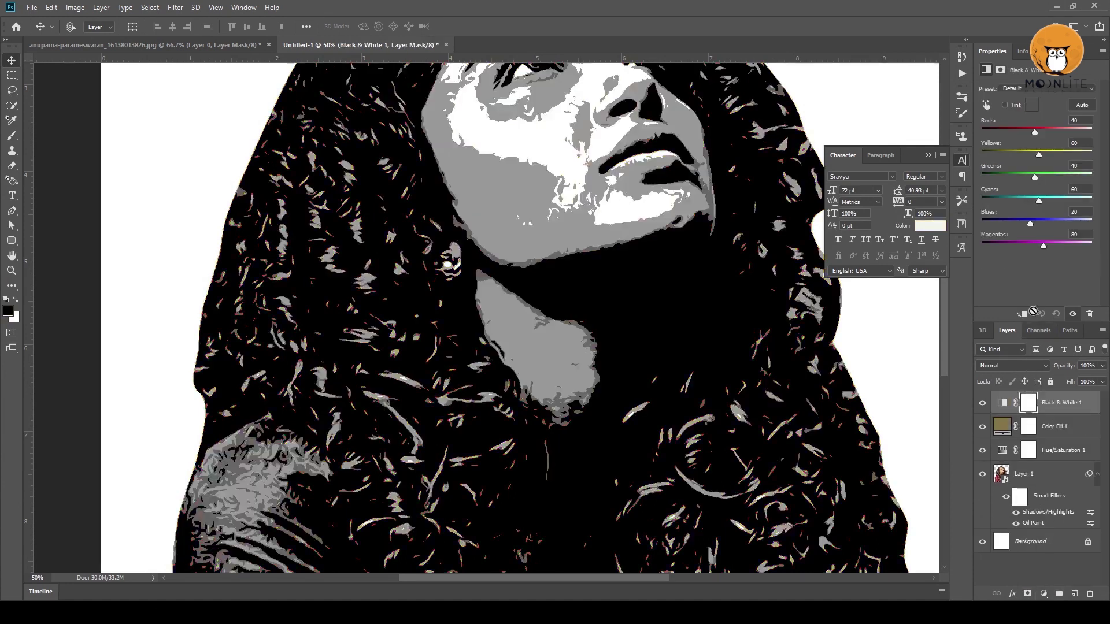
Step: Set the Black & White mix to Blues 40 and Magentas 60, then zoom the face to 200%
{"action": "key", "text": "ctrl+plus"}
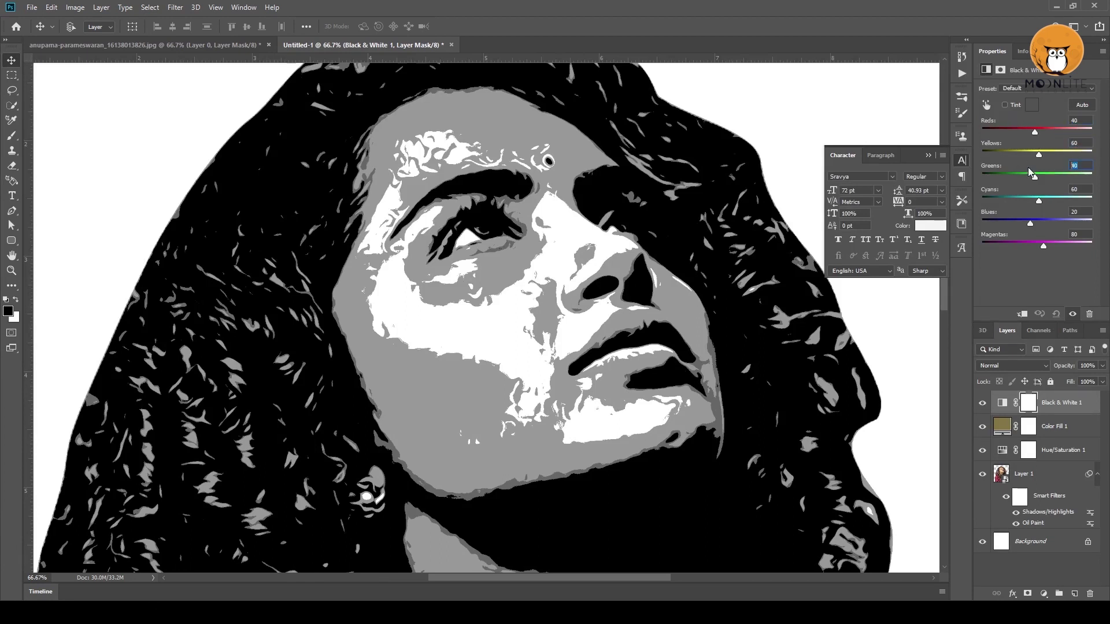
{"action": "key", "text": "shift+Down"}
{"action": "left_click", "coordinate": [1076, 211]}
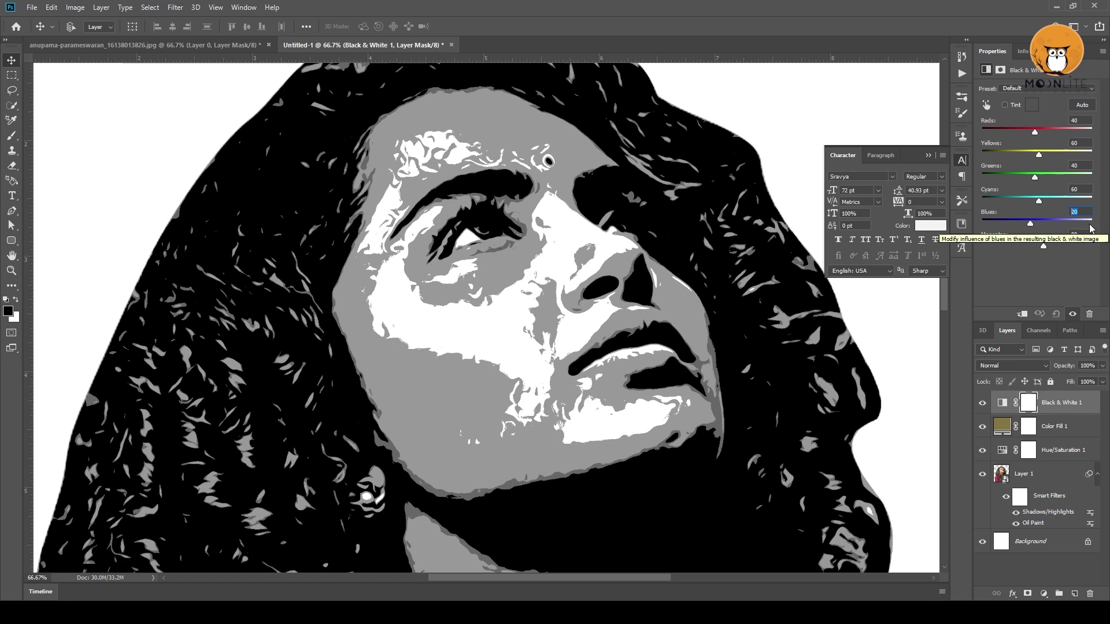
{"action": "type", "text": "4"}
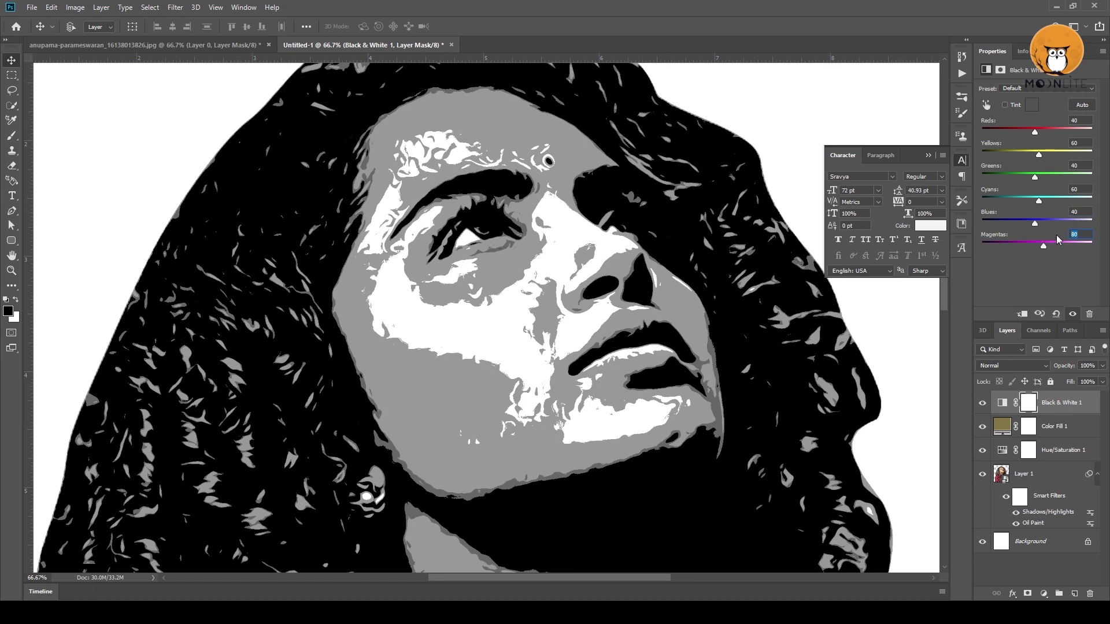
{"action": "type", "text": "60"}
{"action": "left_click", "coordinate": [421, 312], "text": "ctrl"}
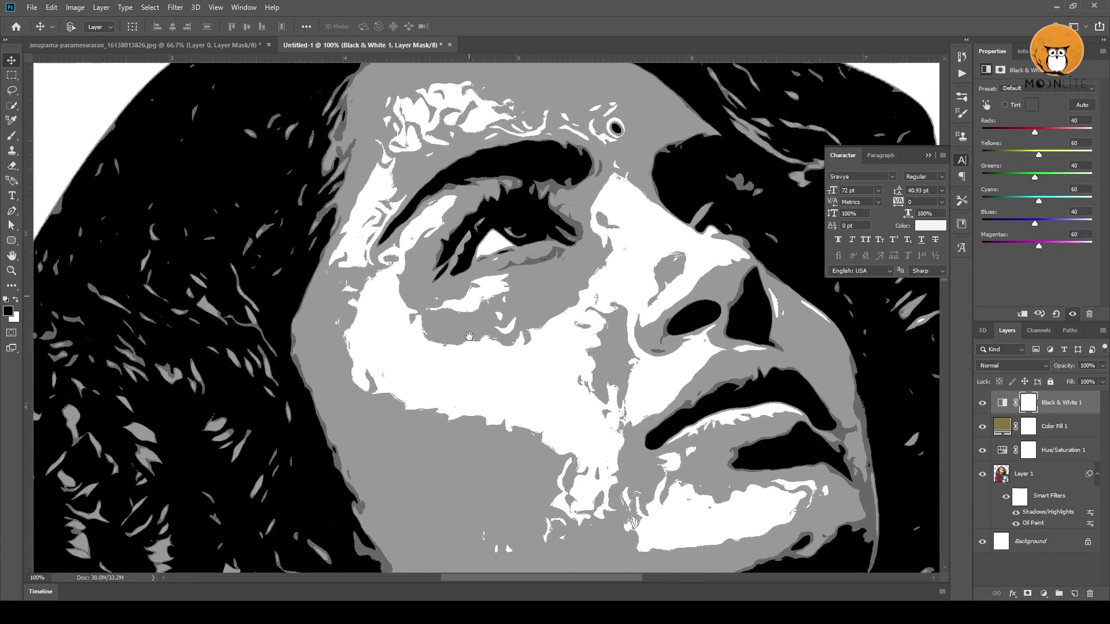
{"action": "left_click", "coordinate": [470, 318]}
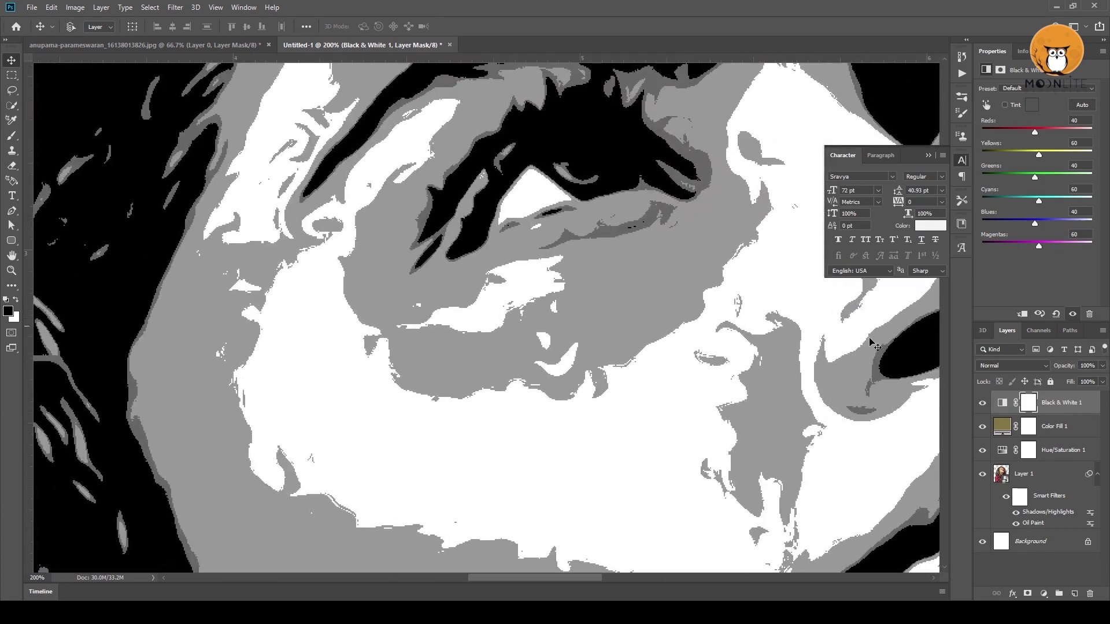
{"action": "double_click", "coordinate": [1003, 426]}
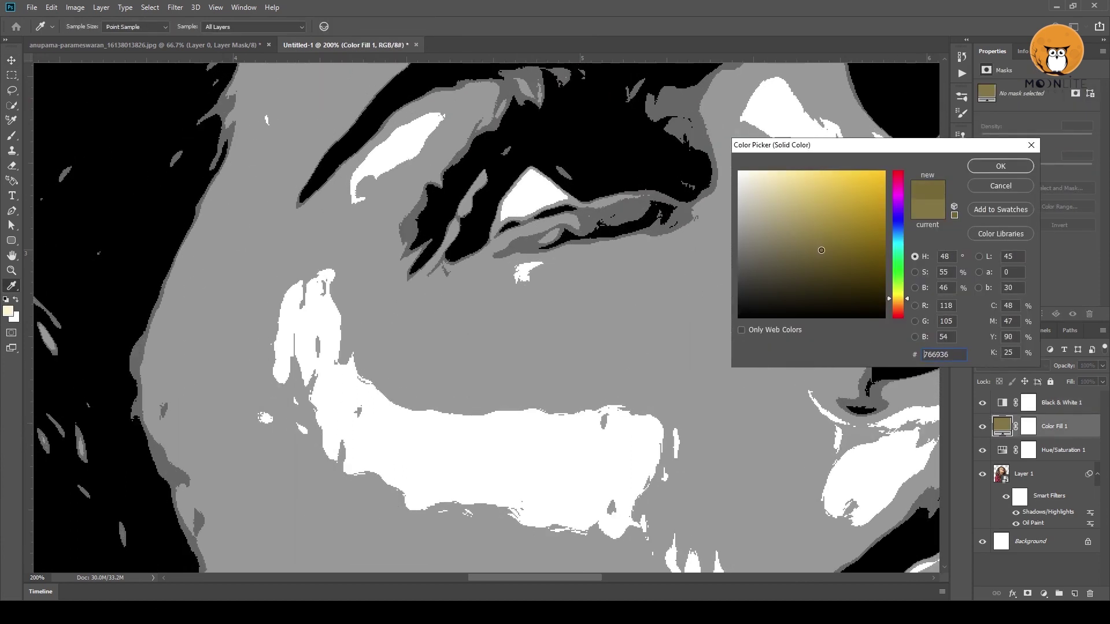
Step: Nudge the Color Fill colour to a duller olive, 71663b
{"action": "left_click_drag", "start_coordinate": [813, 252], "coordinate": [808, 253]}
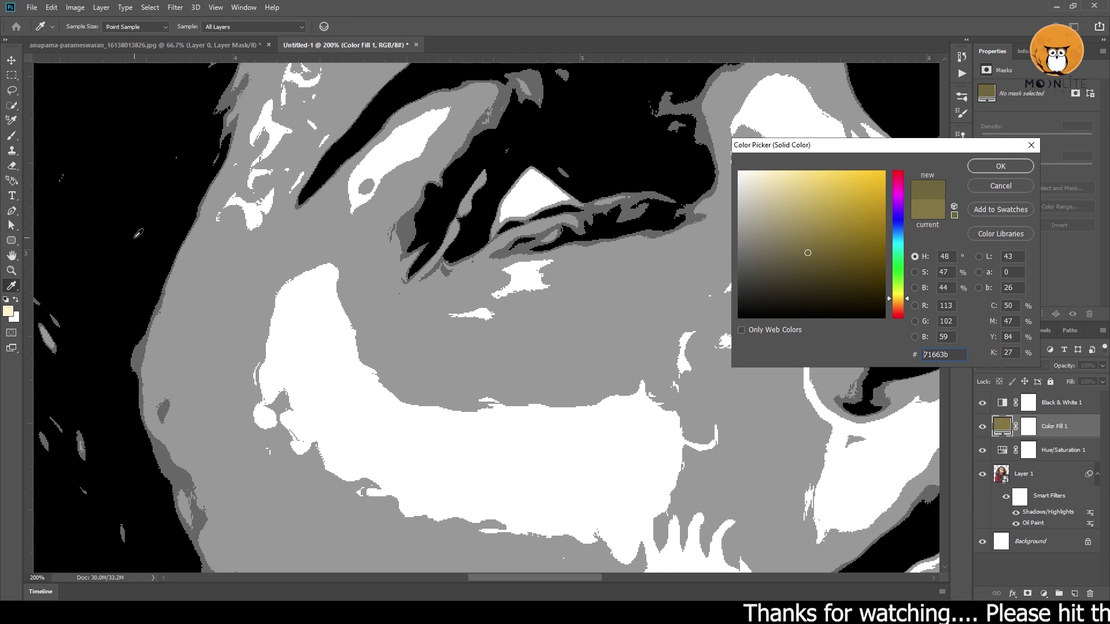
{"action": "left_click", "coordinate": [999, 166]}
{"action": "key", "text": "ctrl+minus"}
{"action": "key", "text": "ctrl+minus"}
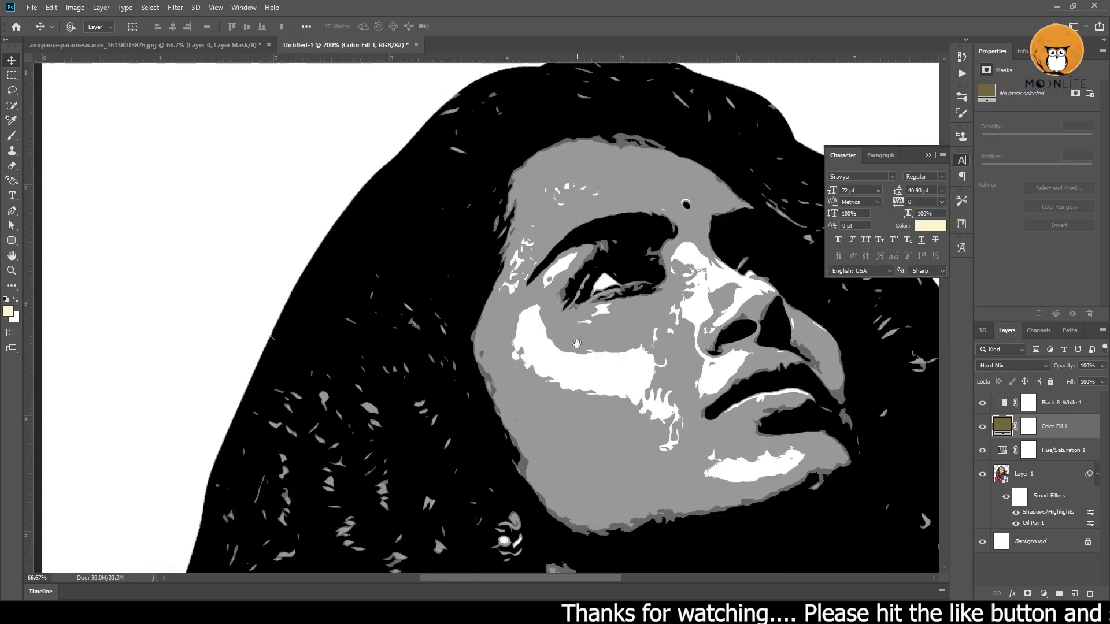
Step: Reframe the face, select the Black & White 1 layer and open the new adjustment layer menu
{"action": "left_click_drag", "start_coordinate": [653, 382], "coordinate": [584, 283]}
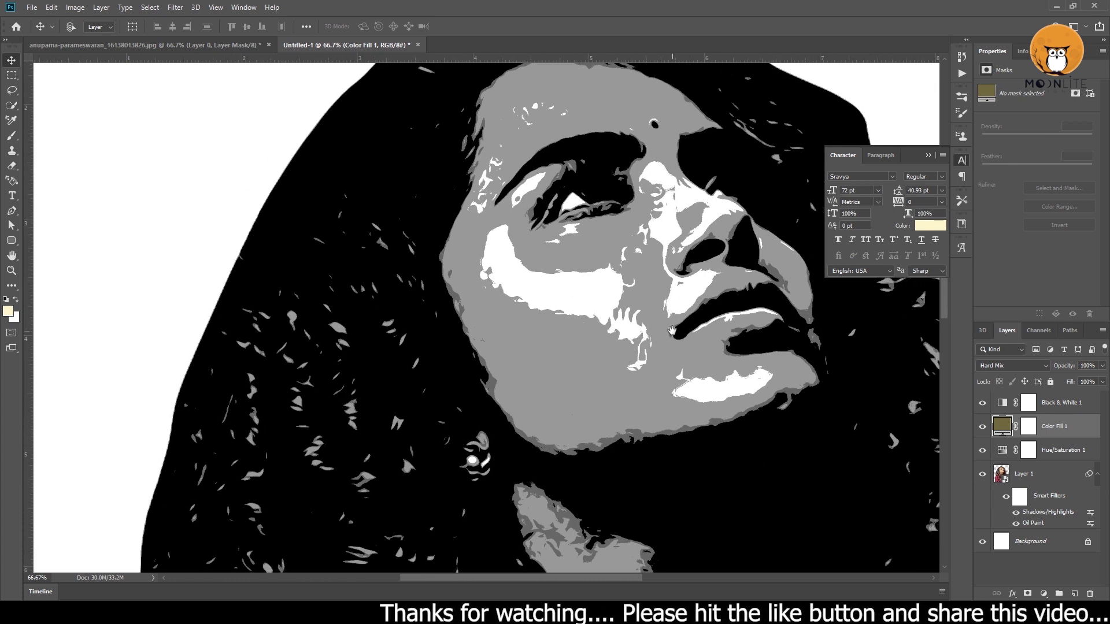
{"action": "left_click_drag", "start_coordinate": [675, 323], "coordinate": [589, 349]}
{"action": "left_click", "coordinate": [1076, 406]}
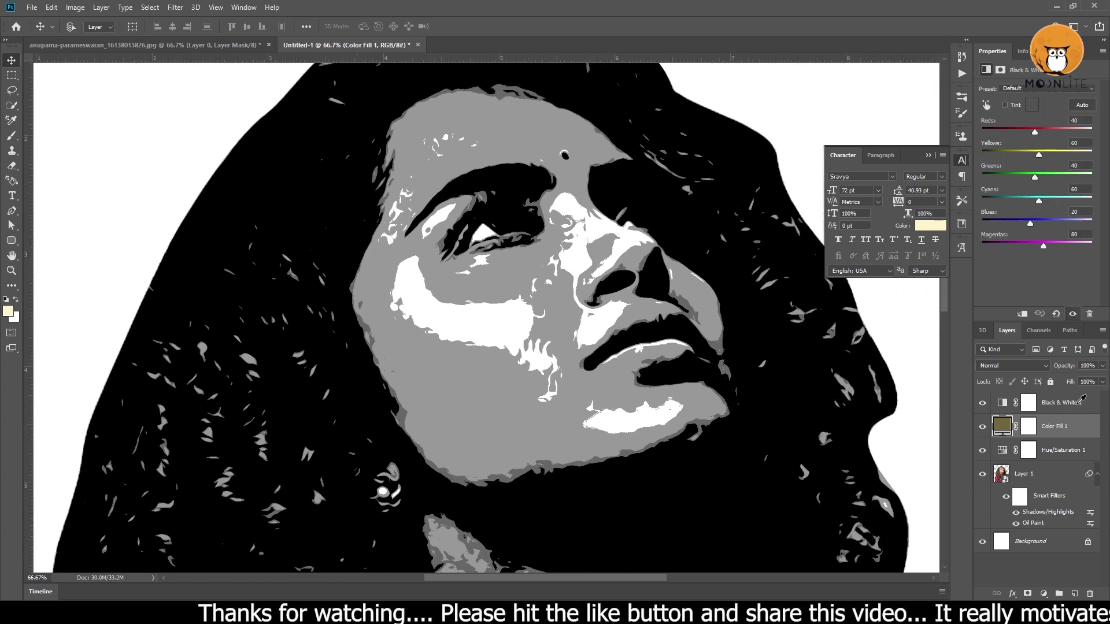
{"action": "left_click", "coordinate": [1047, 594]}
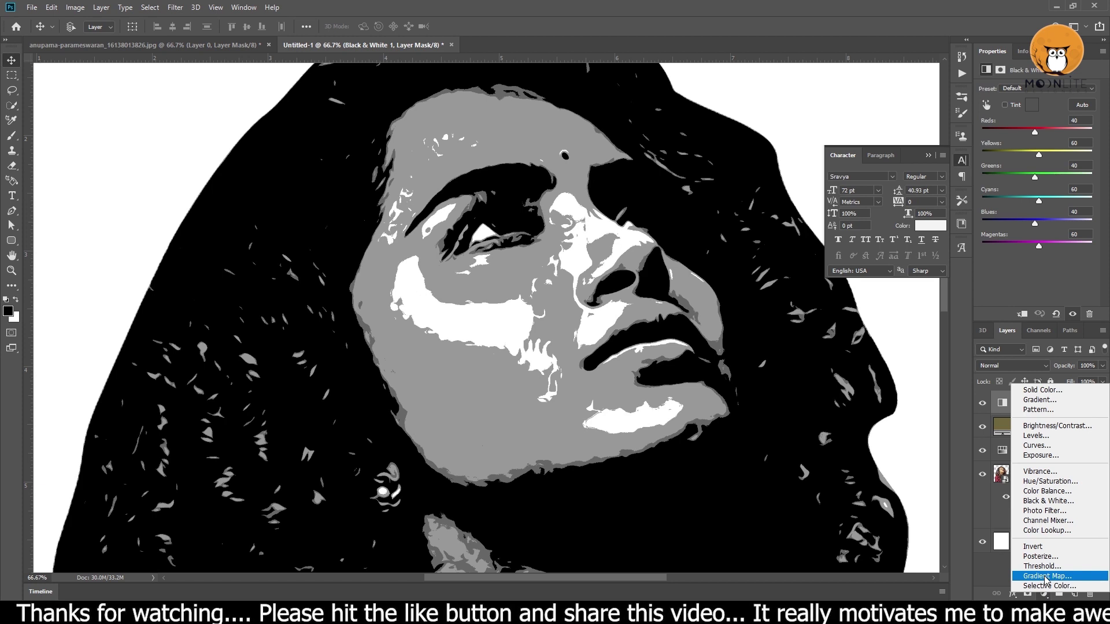
Step: Add a Gradient Map adjustment layer and open its gradient in the Gradient Editor
{"action": "left_click", "coordinate": [983, 588]}
{"action": "left_click", "coordinate": [1032, 93]}
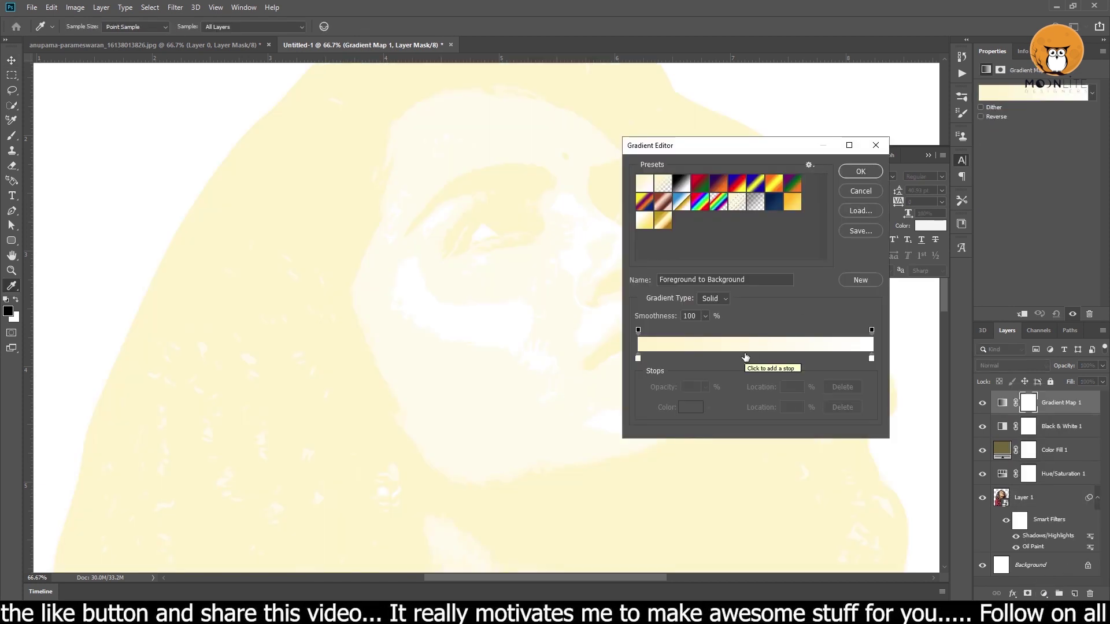
{"action": "left_click", "coordinate": [638, 359]}
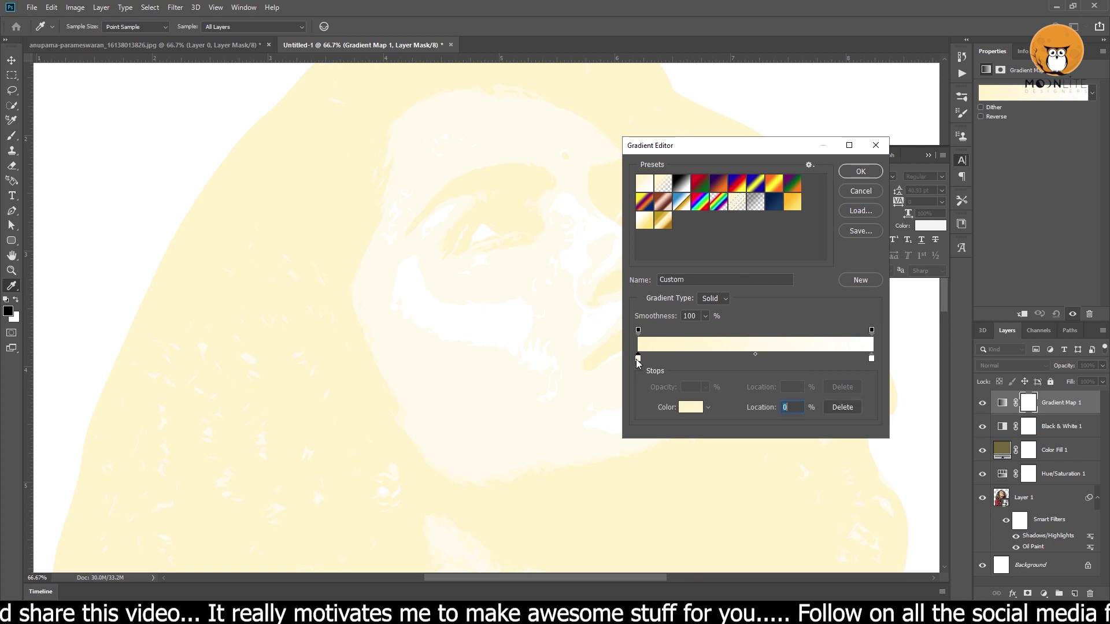
Step: Add two white colour stops at locations 40% and 60%
{"action": "left_click_drag", "start_coordinate": [870, 359], "coordinate": [709, 359]}
{"action": "left_click", "coordinate": [775, 359]}
{"action": "type", "text": "40"}
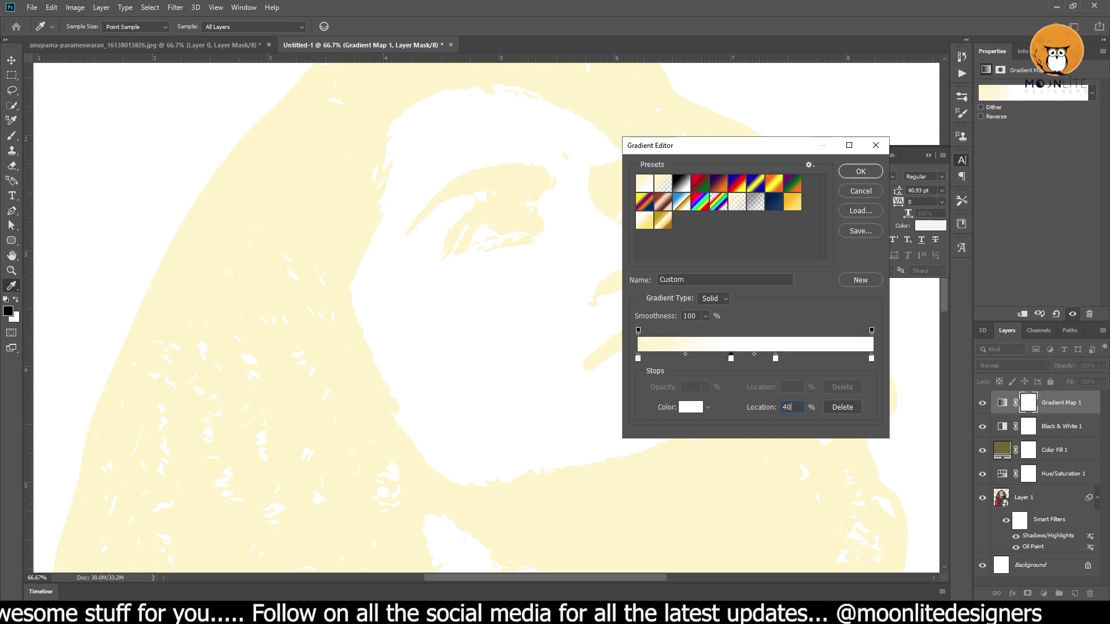
{"action": "left_click", "coordinate": [775, 359]}
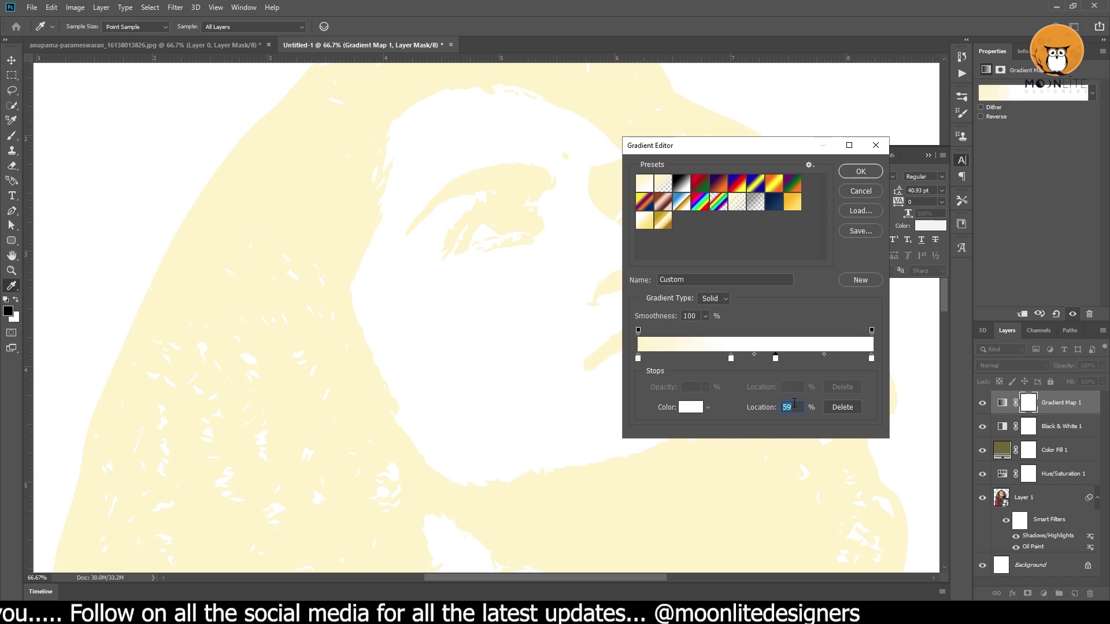
{"action": "left_click_drag", "start_coordinate": [775, 359], "coordinate": [651, 359]}
{"action": "type", "text": "60"}
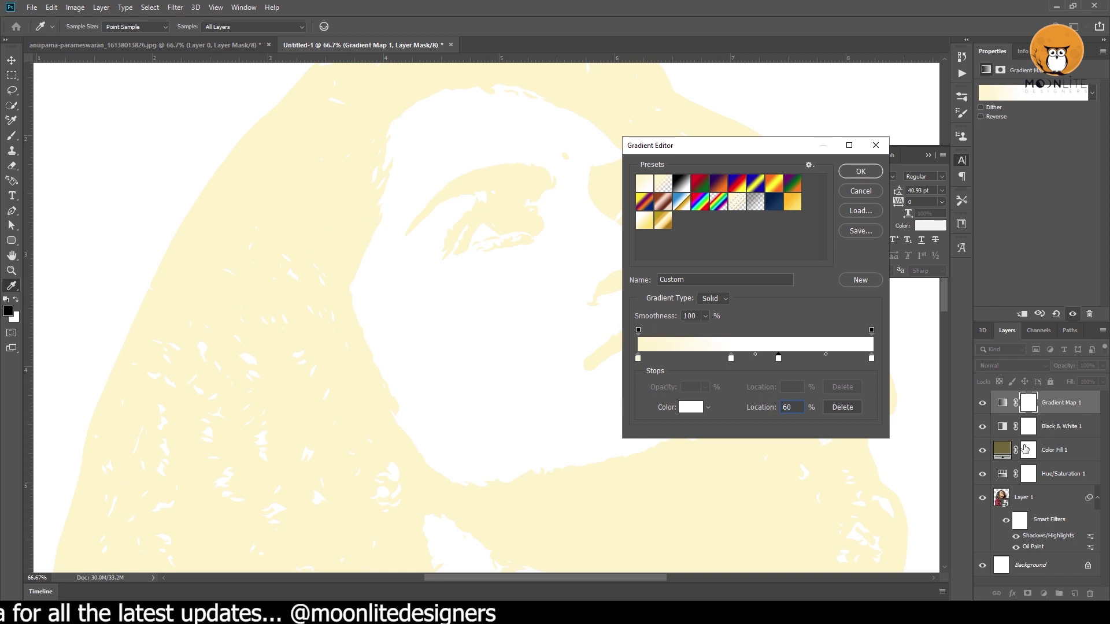
{"action": "left_click", "coordinate": [637, 358]}
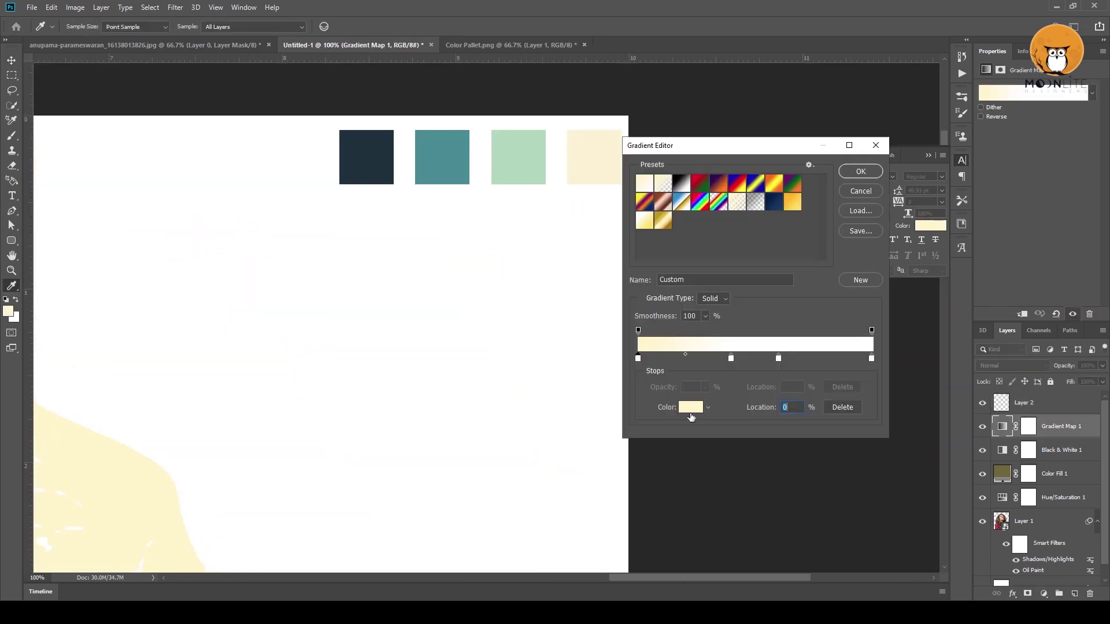
Step: Set the first gradient stops to navy, teal and mint sampled from the palette
{"action": "left_click", "coordinate": [690, 407]}
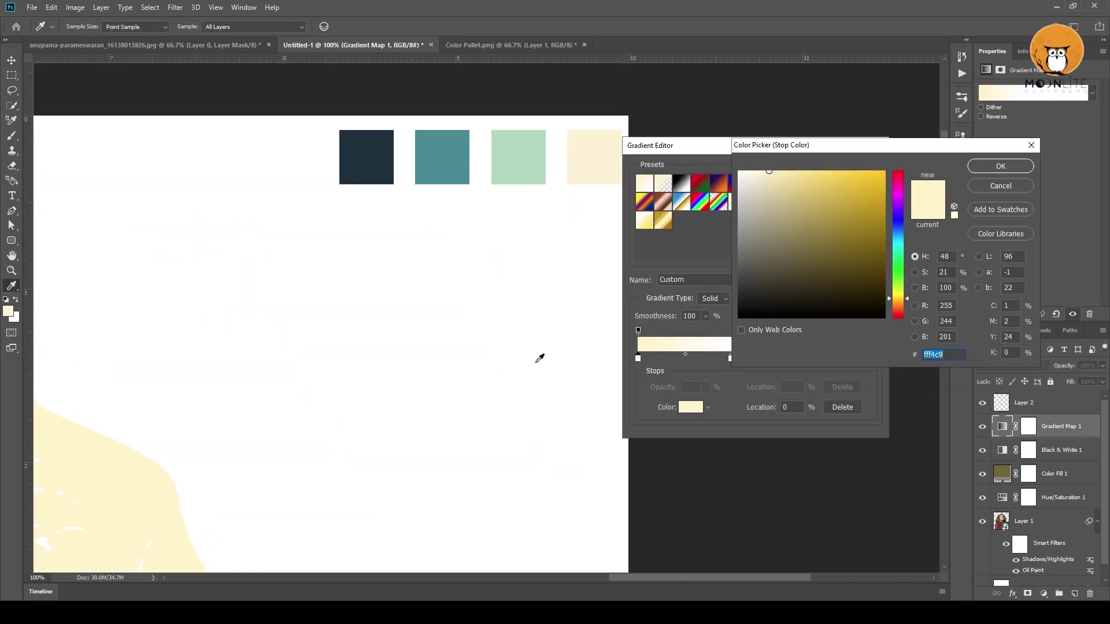
{"action": "left_click", "coordinate": [365, 155]}
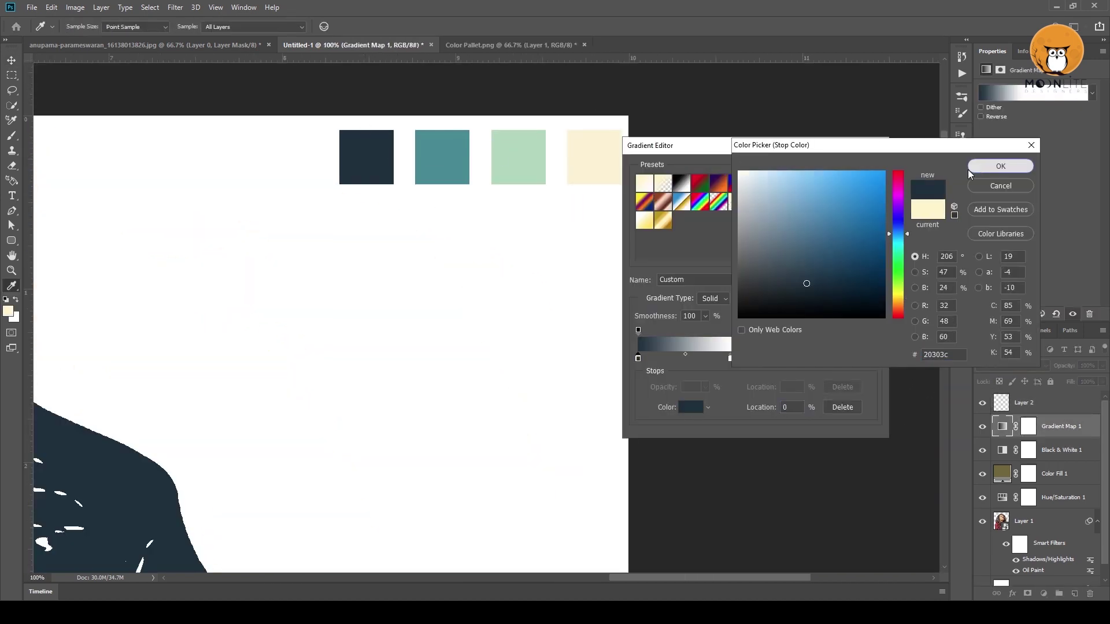
{"action": "left_click", "coordinate": [1000, 165]}
{"action": "left_click", "coordinate": [442, 156]}
{"action": "left_click", "coordinate": [999, 165]}
{"action": "left_click", "coordinate": [780, 359]}
{"action": "left_click", "coordinate": [690, 407]}
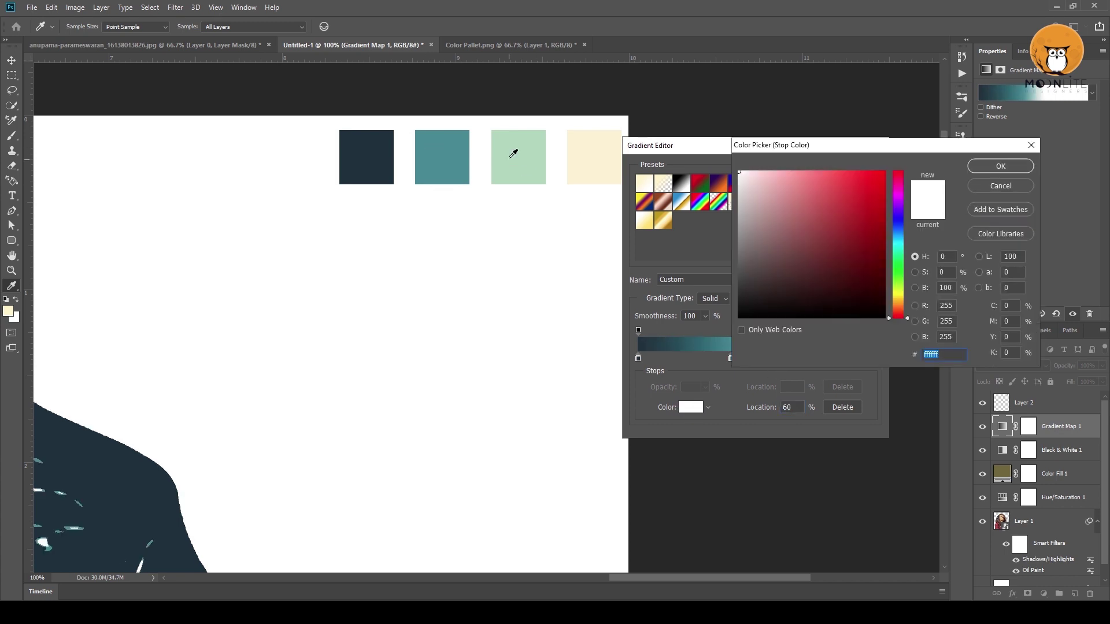
{"action": "left_click", "coordinate": [513, 153]}
{"action": "left_click", "coordinate": [1000, 166]}
Step: Make the last stop cream, save the gradient as a new preset and apply it
{"action": "double_click", "coordinate": [871, 358]}
{"action": "left_click", "coordinate": [598, 147]}
{"action": "left_click", "coordinate": [999, 166]}
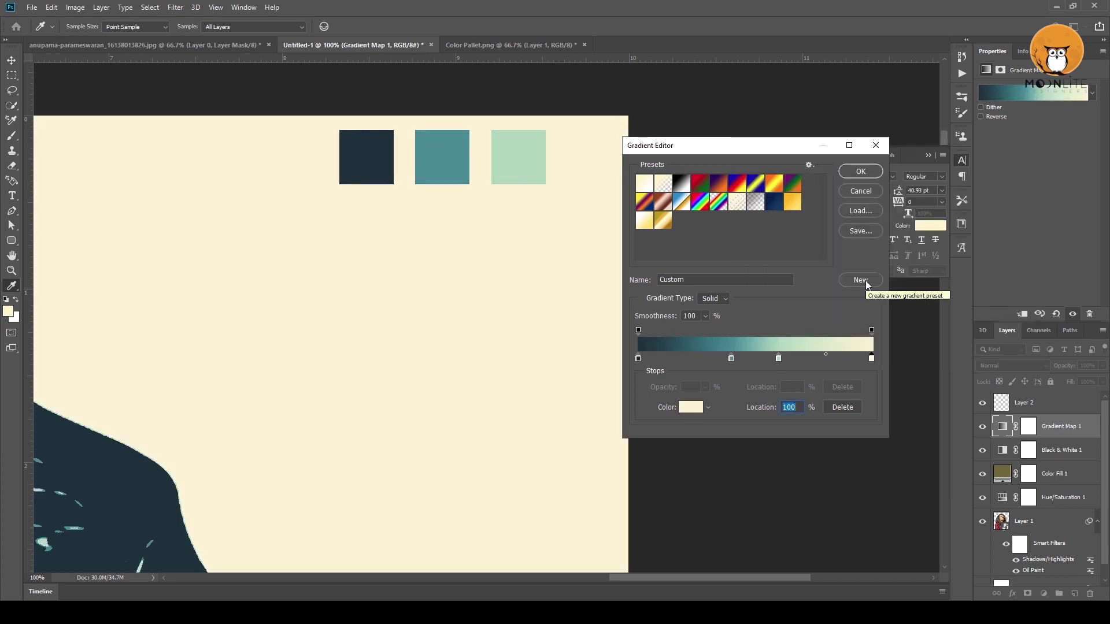
{"action": "left_click", "coordinate": [861, 280]}
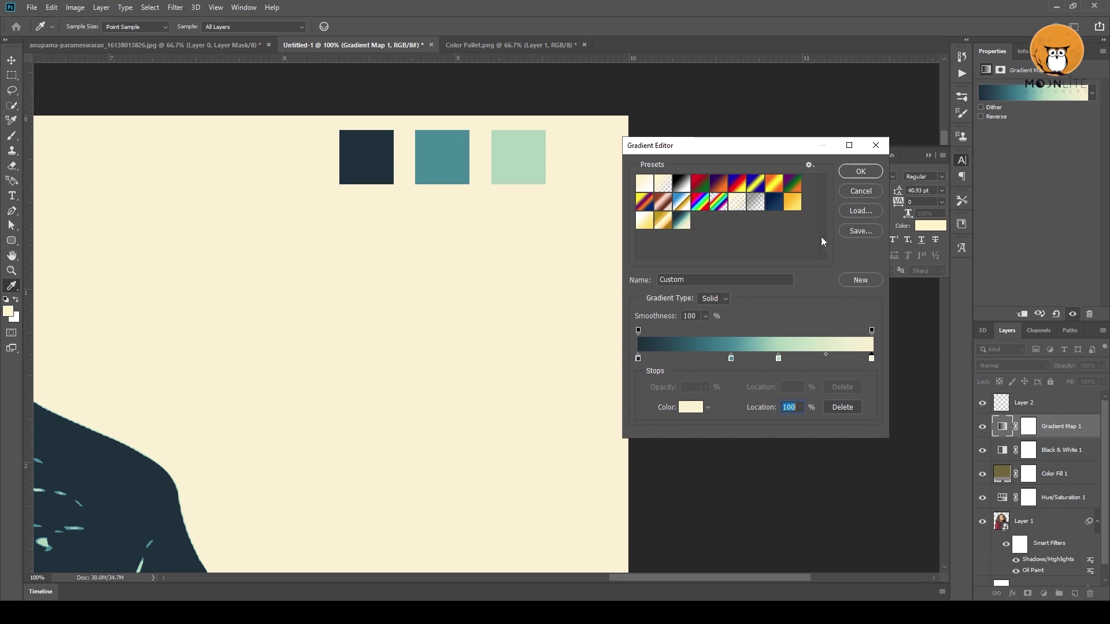
{"action": "left_click", "coordinate": [860, 171]}
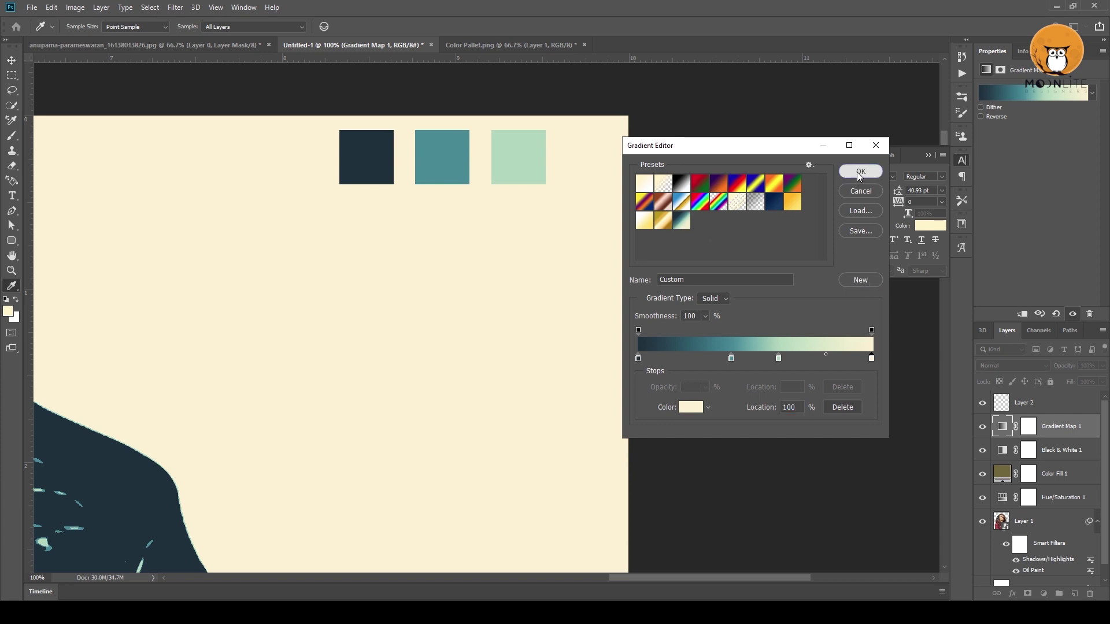
Step: Hide the palette swatches layer, Layer 2
{"action": "scroll", "coordinate": [511, 279], "scroll_direction": "down", "scroll_amount": 2}
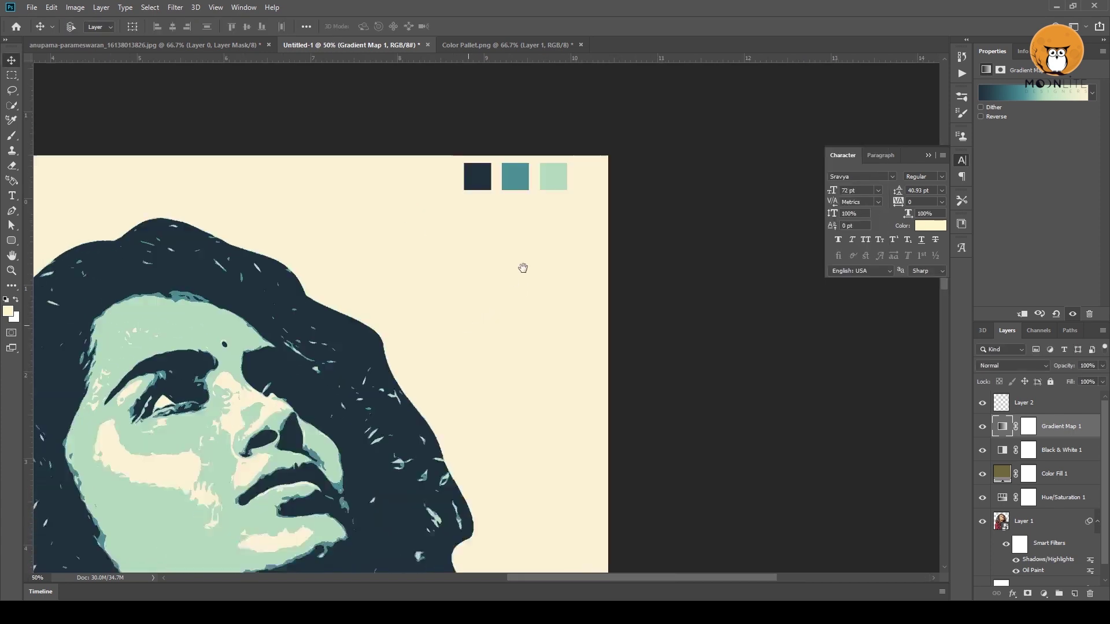
{"action": "scroll", "coordinate": [566, 199], "scroll_direction": "down", "scroll_amount": 1}
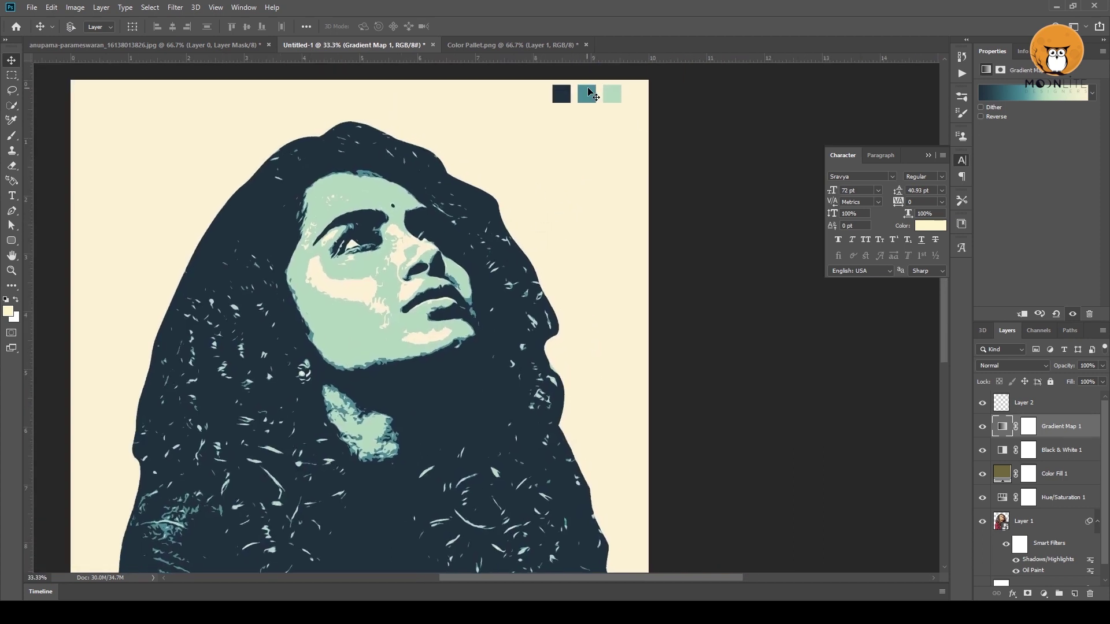
{"action": "left_click", "coordinate": [1052, 408]}
{"action": "left_click_drag", "start_coordinate": [491, 398], "coordinate": [521, 326]}
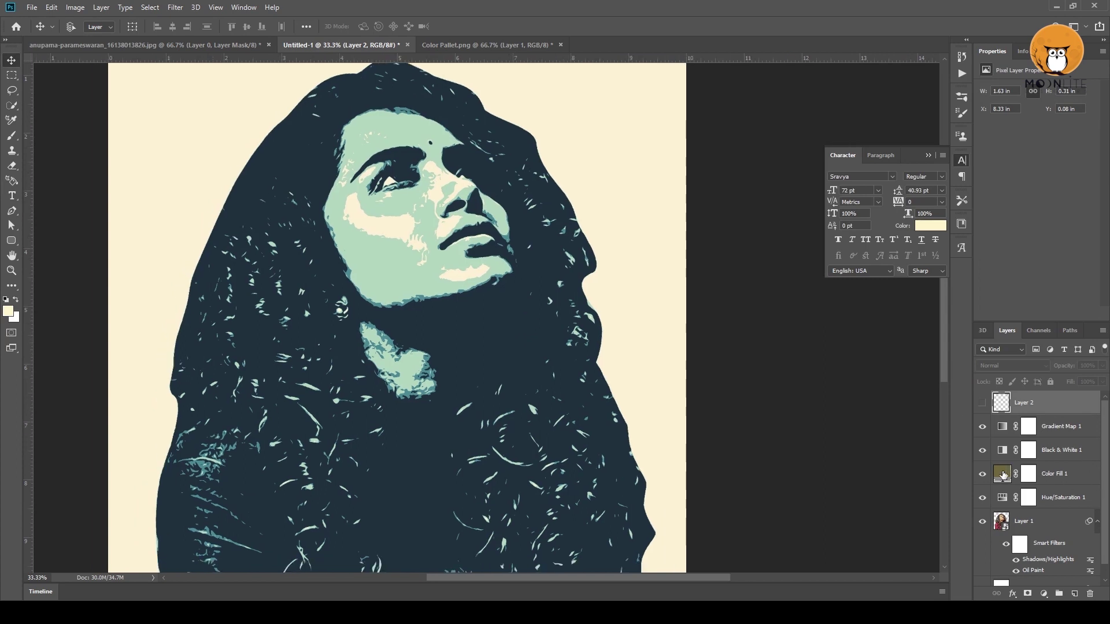
Step: Pick a new olive shade for Color Fill 1 to show more hair detail
{"action": "left_click", "coordinate": [1003, 475]}
{"action": "double_click", "coordinate": [1002, 475]}
{"action": "left_click", "coordinate": [804, 241]}
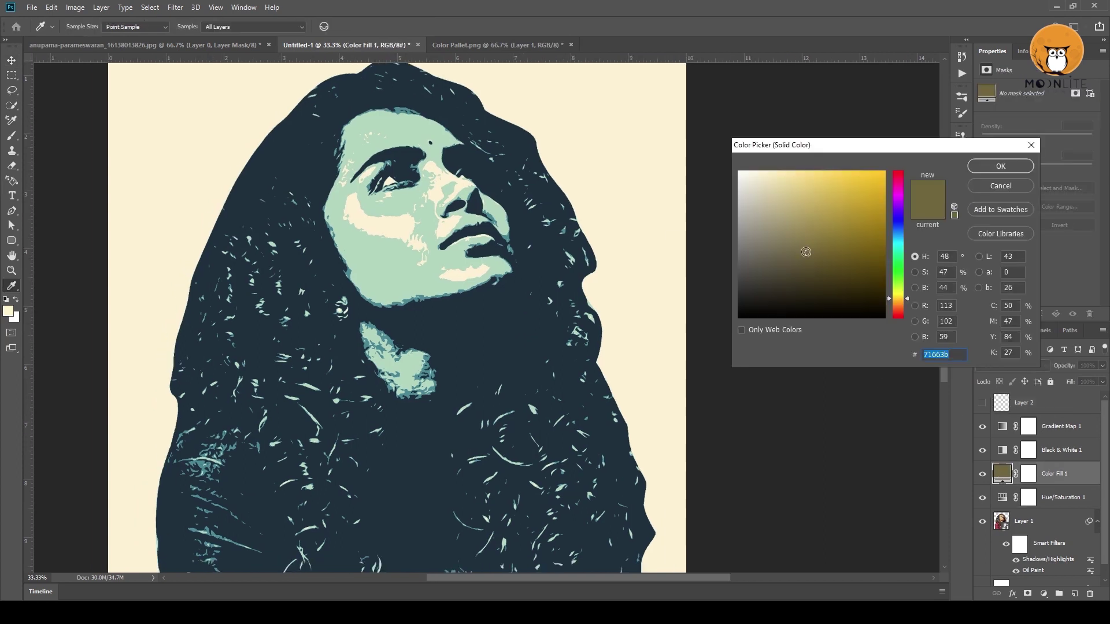
{"action": "left_click", "coordinate": [1001, 166]}
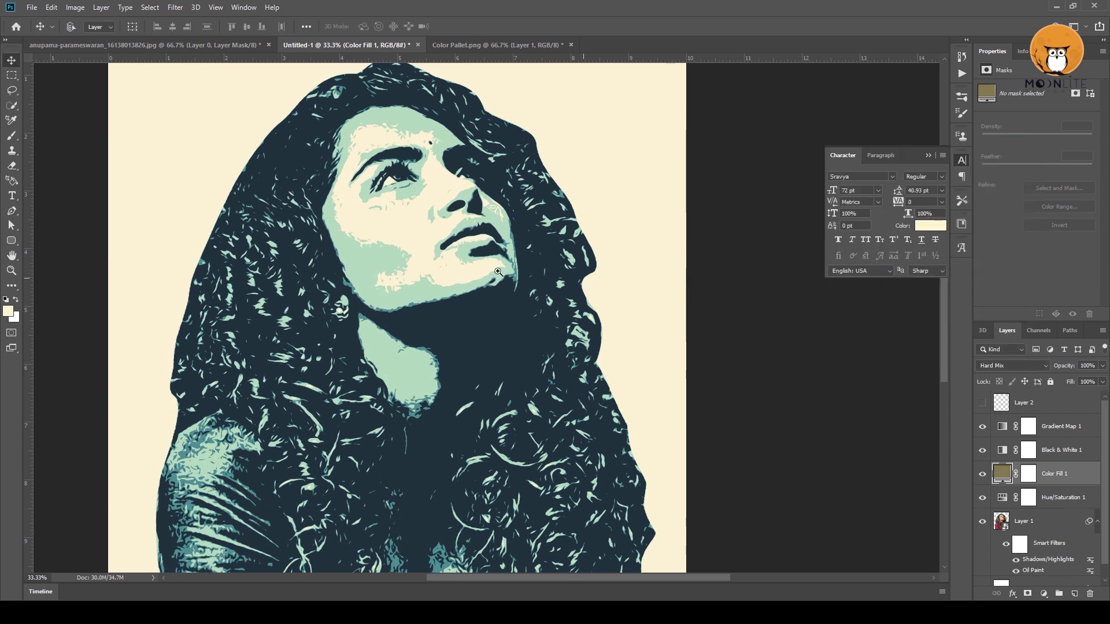
Step: Inspect the face up close, zoom back out and select Layer 1
{"action": "key", "text": "v"}
{"action": "key", "text": "ctrl+plus"}
{"action": "key", "text": "ctrl+plus"}
{"action": "mouse_move", "coordinate": [459, 279]}
{"action": "left_mouse_down"}
{"action": "mouse_move", "coordinate": [281, 248]}
{"action": "mouse_move", "coordinate": [380, 300]}
{"action": "left_mouse_up"}
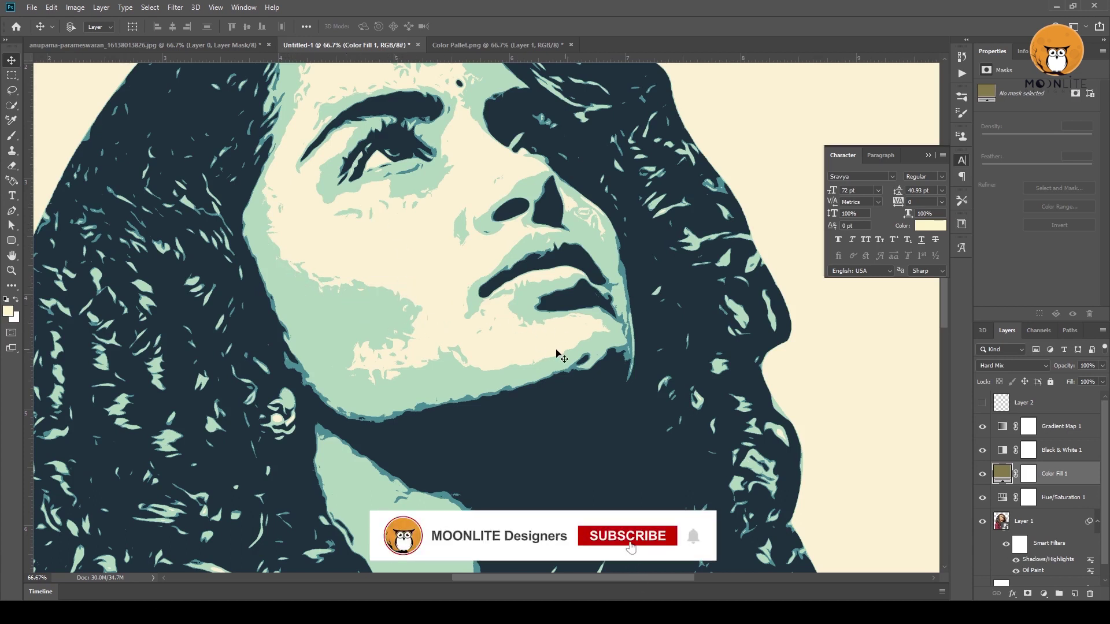
{"action": "key", "text": "ctrl+minus"}
{"action": "key", "text": "ctrl+minus"}
{"action": "left_click_drag", "start_coordinate": [542, 245], "coordinate": [523, 153]}
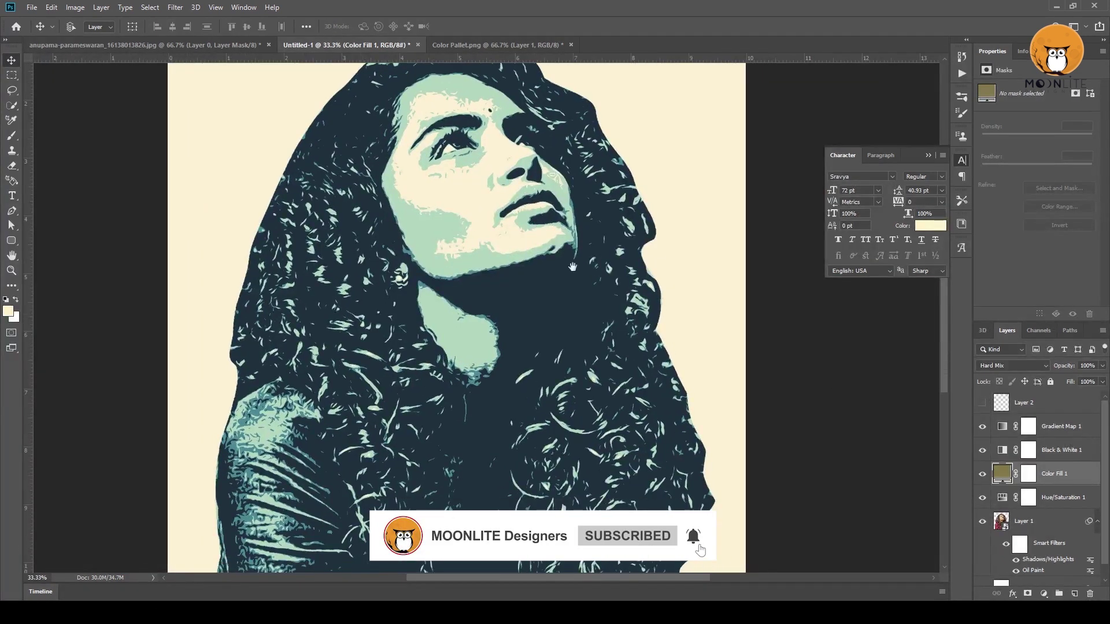
{"action": "left_click", "coordinate": [1043, 523]}
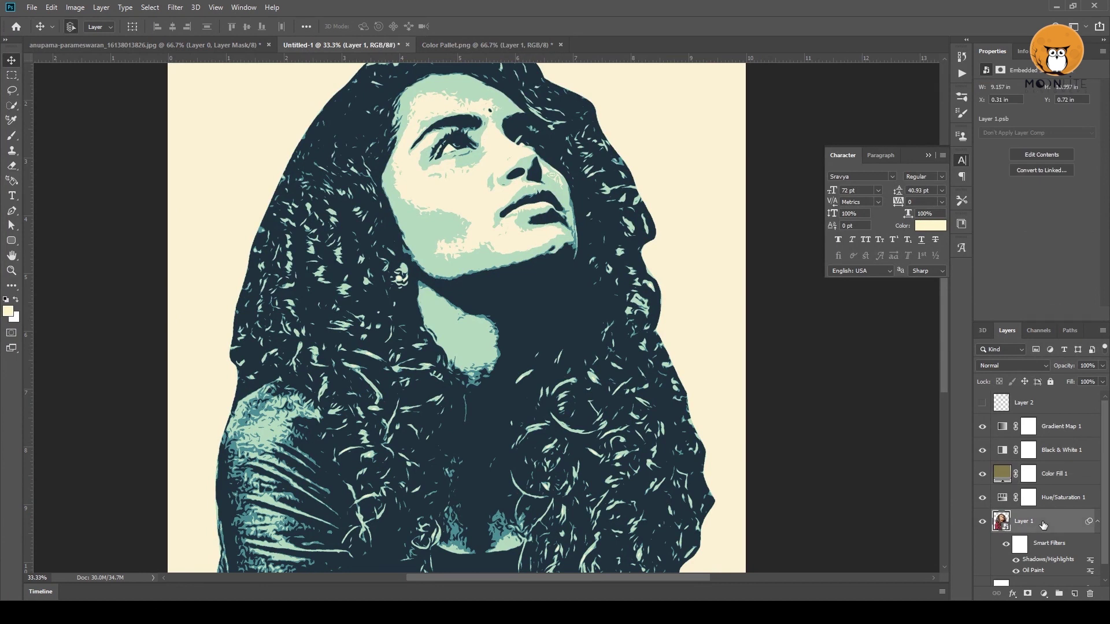
Step: Duplicate Layer 1 and apply Oil Paint with Stylization 10 and Cleanliness 10
{"action": "key", "text": "ctrl+j"}
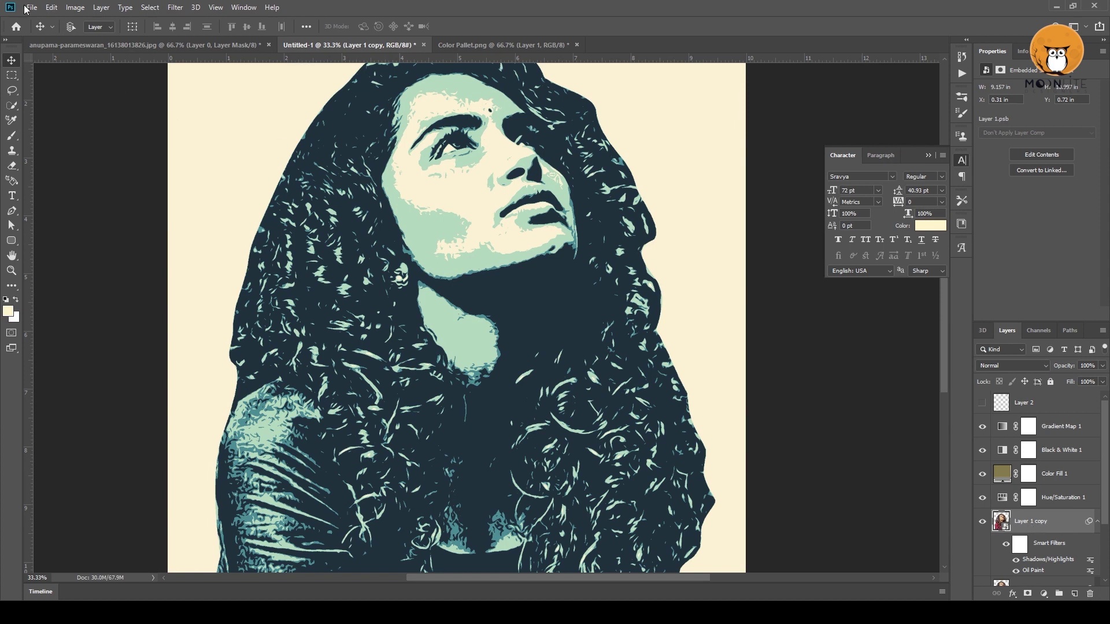
{"action": "left_click", "coordinate": [175, 7]}
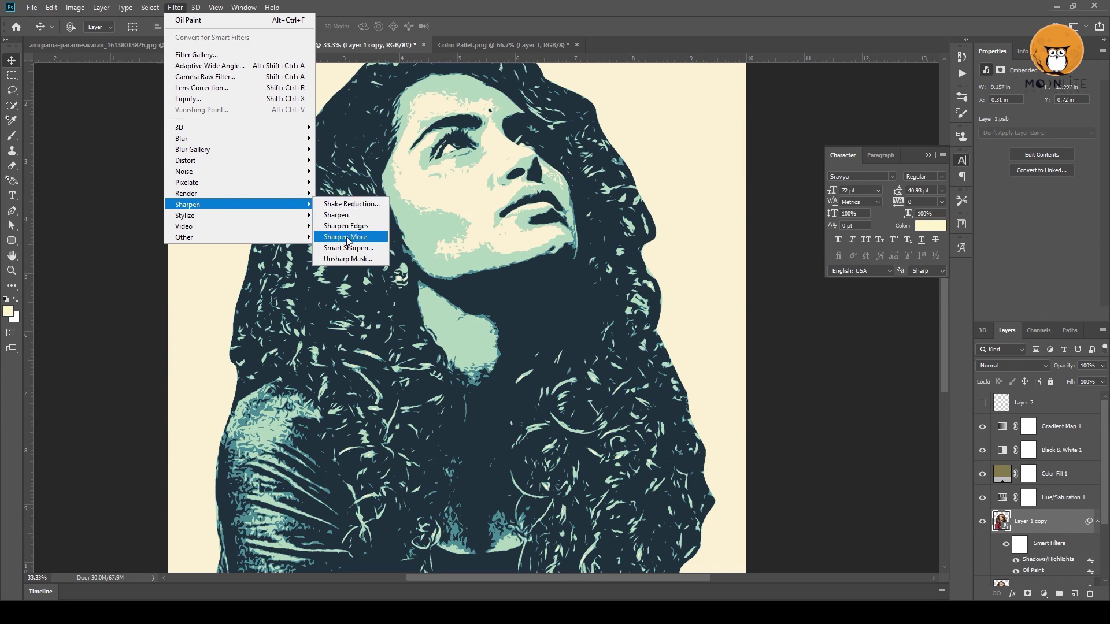
{"action": "mouse_move", "coordinate": [185, 215]}
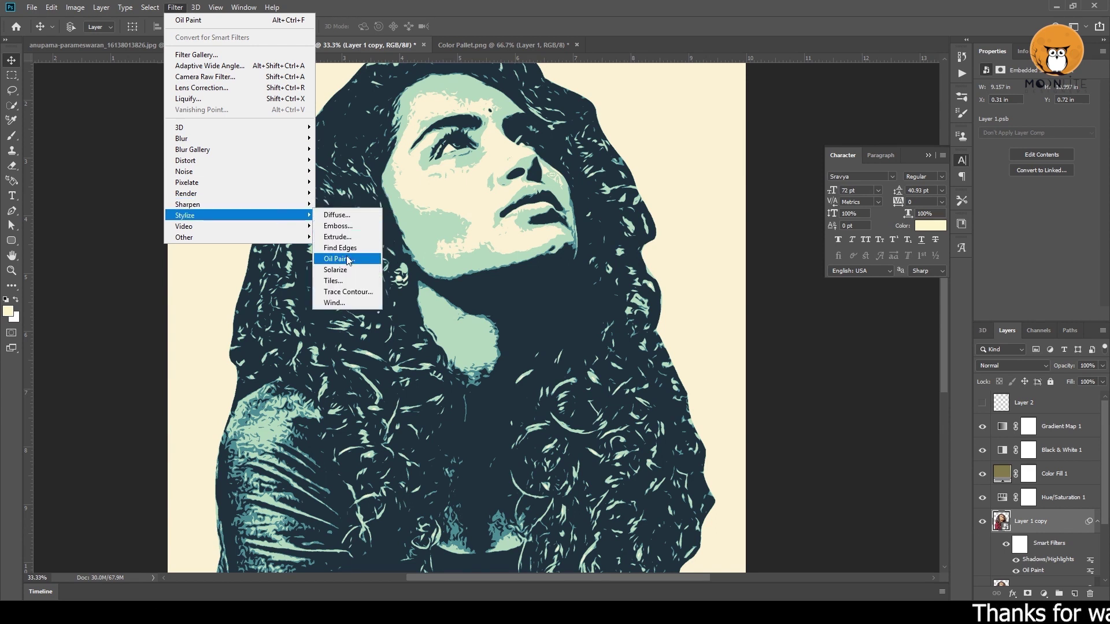
{"action": "left_click", "coordinate": [348, 260]}
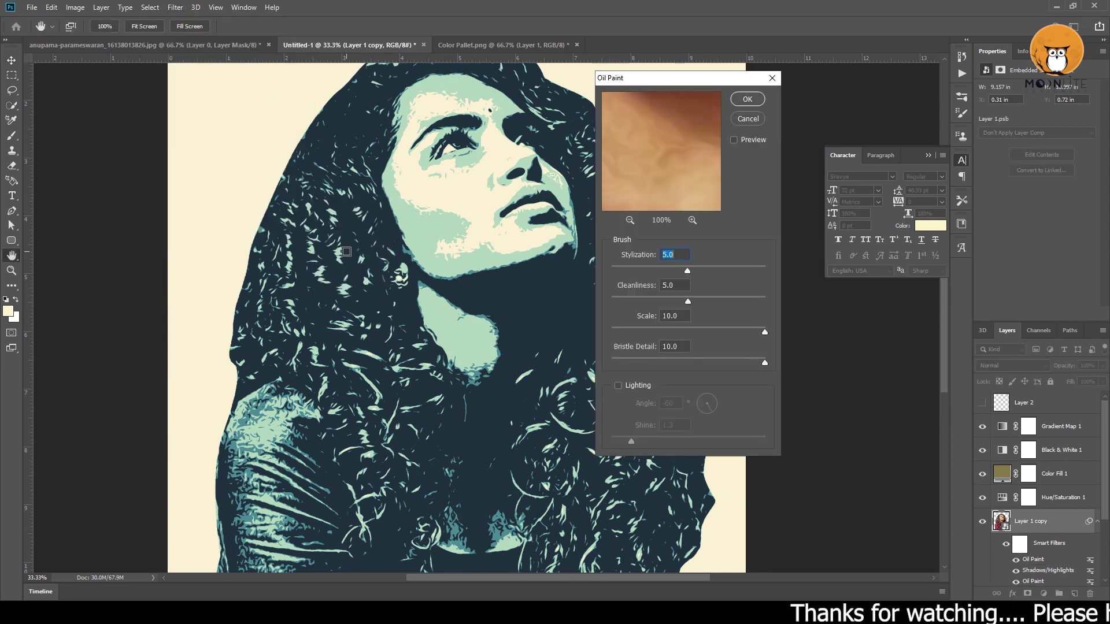
{"action": "left_click_drag", "start_coordinate": [687, 271], "coordinate": [817, 278]}
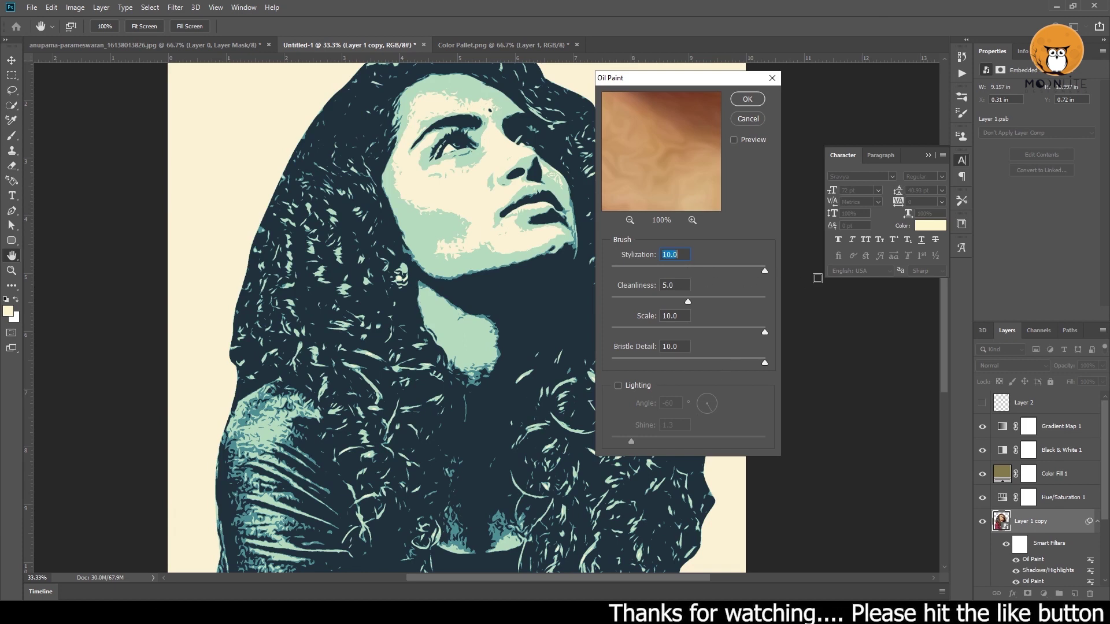
{"action": "key", "text": "Tab"}
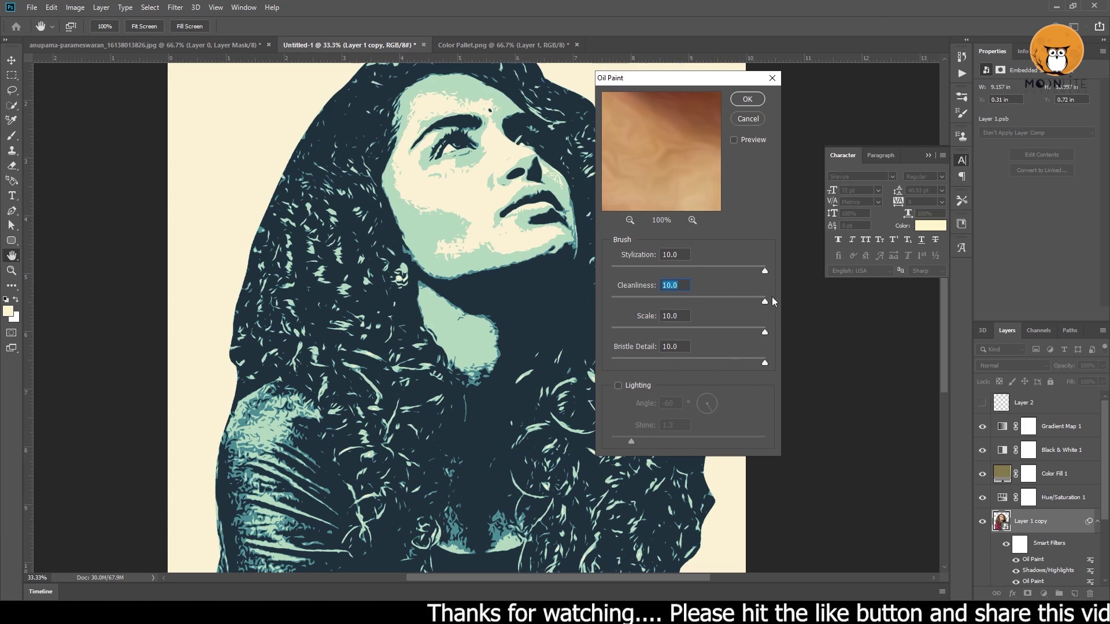
{"action": "left_click", "coordinate": [736, 139]}
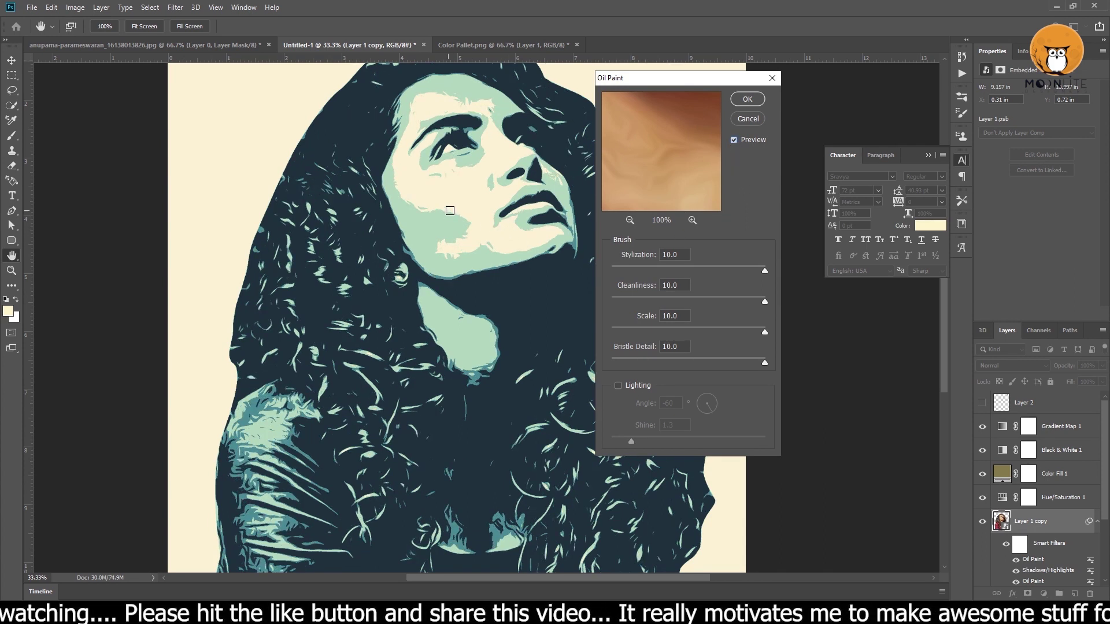
{"action": "left_click", "coordinate": [733, 141]}
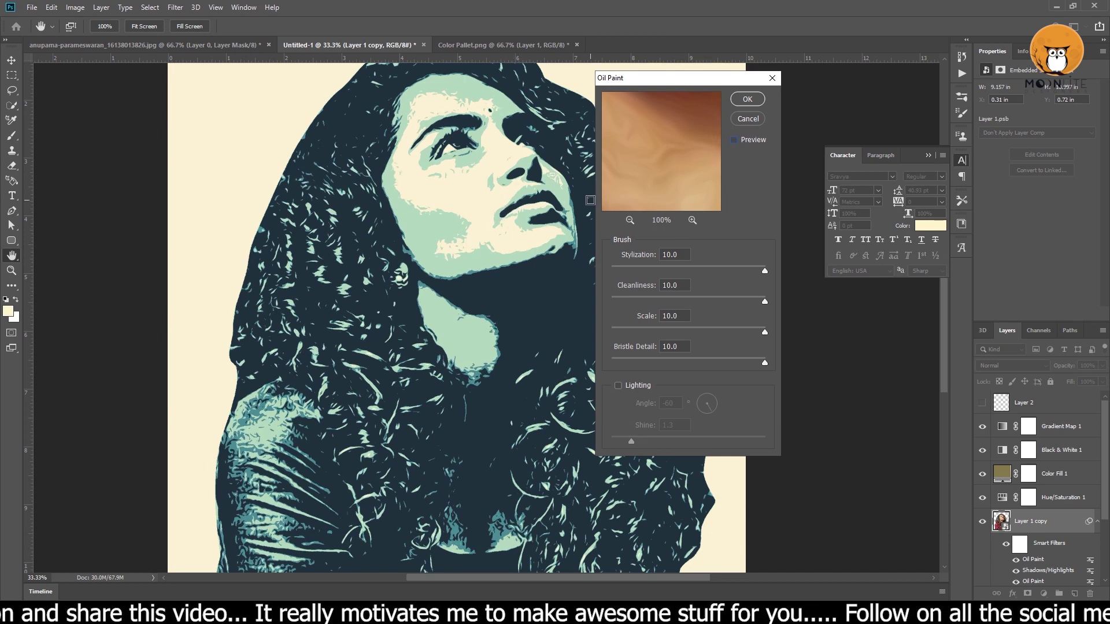
{"action": "left_click", "coordinate": [734, 140]}
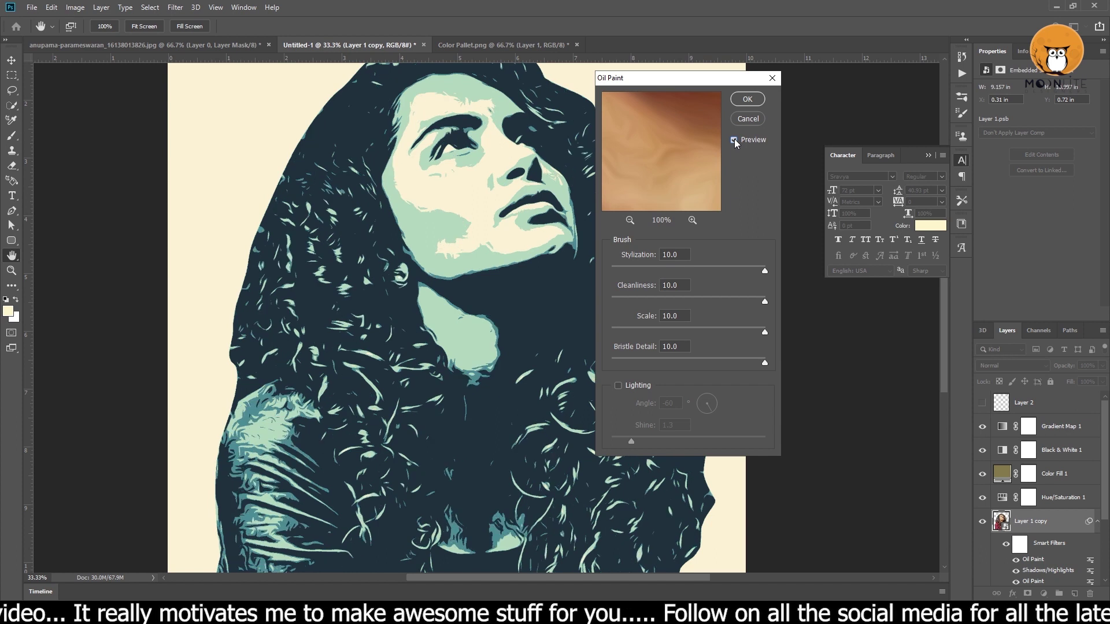
{"action": "left_click", "coordinate": [747, 99]}
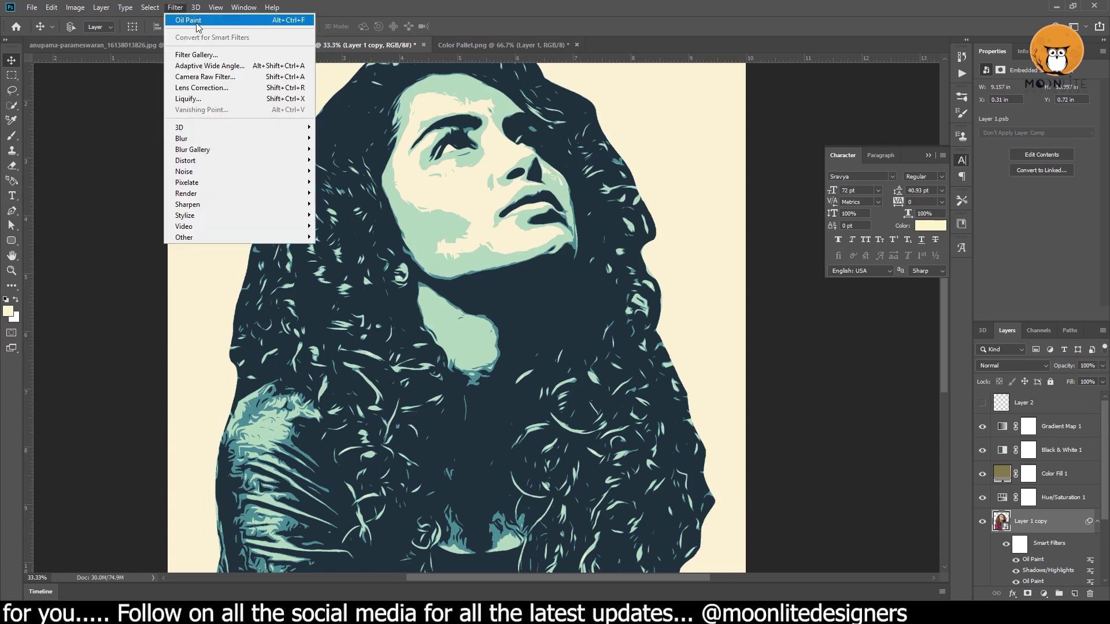
Step: Apply the Oil Paint filter two more times to Layer 1 copy
{"action": "left_click", "coordinate": [526, 5]}
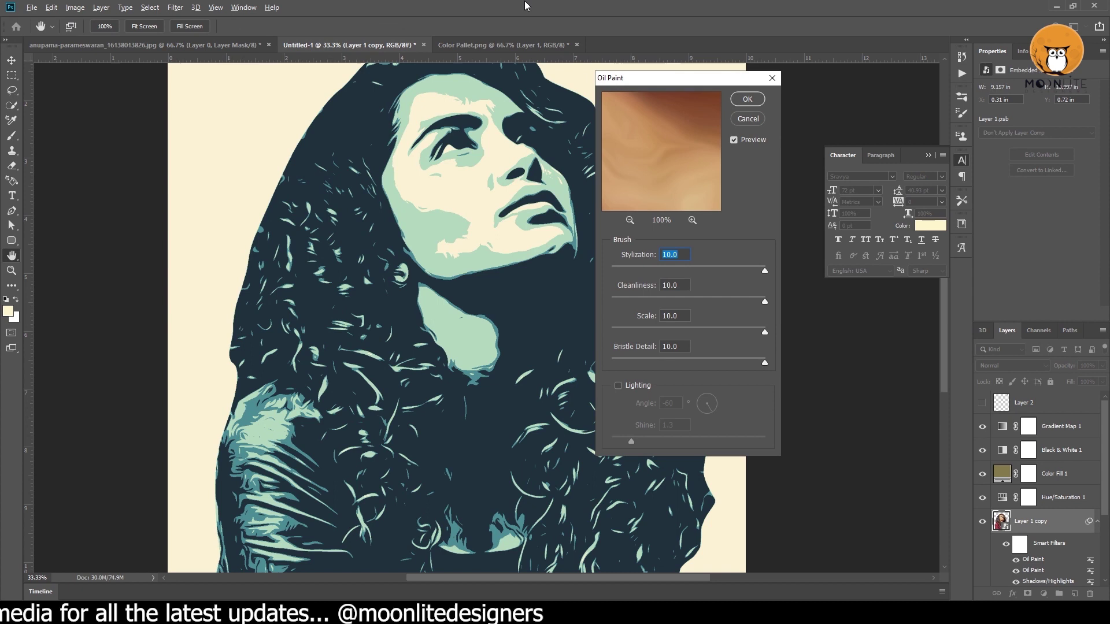
{"action": "key", "text": "Return"}
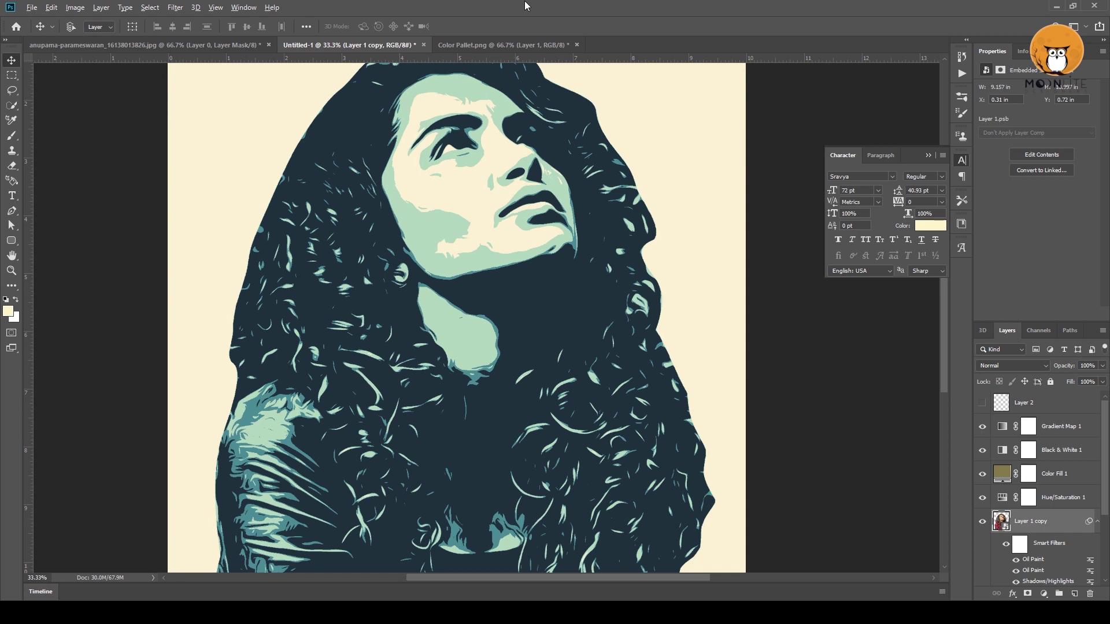
{"action": "key", "text": "ctrl+alt+f"}
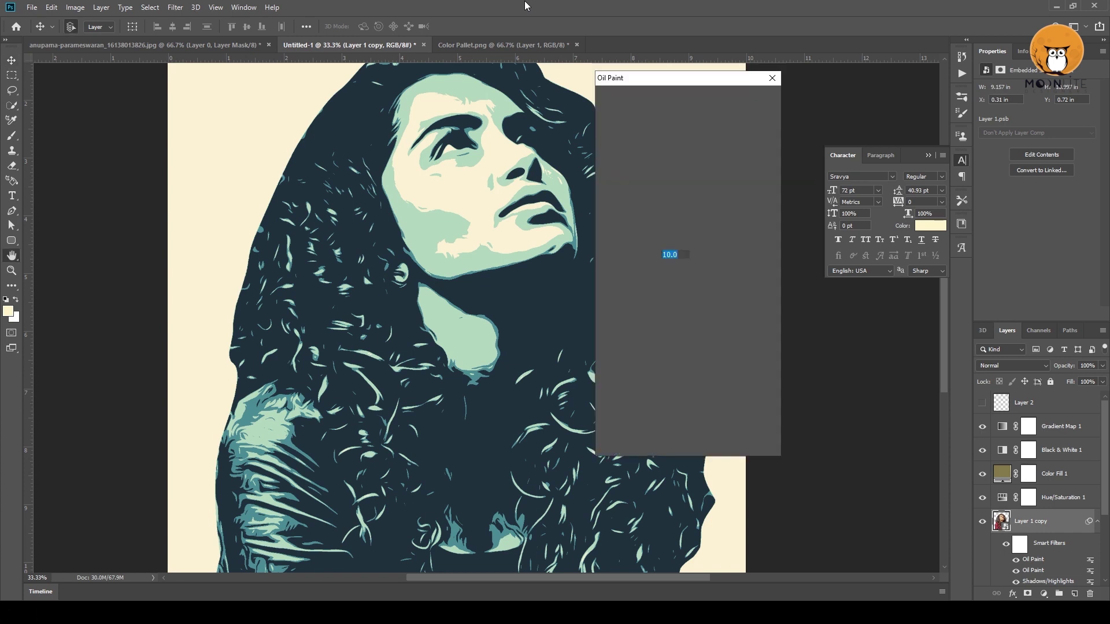
{"action": "key", "text": "Return"}
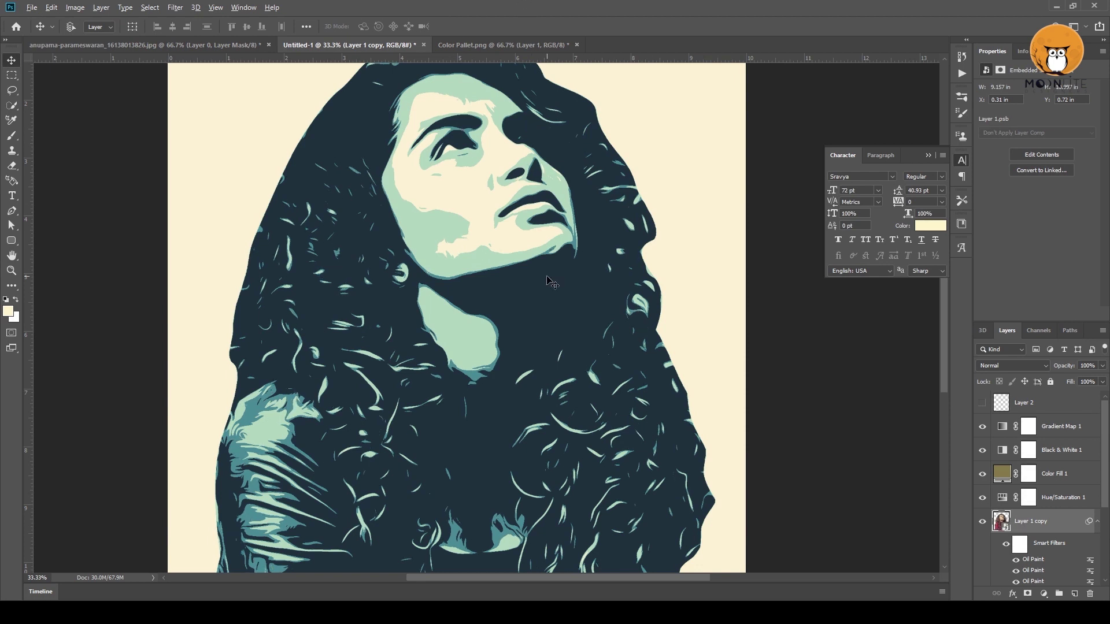
Step: Collapse the copy's smart filters and toggle its visibility to compare with the original
{"action": "scroll", "coordinate": [548, 239], "scroll_direction": "down", "scroll_amount": 1}
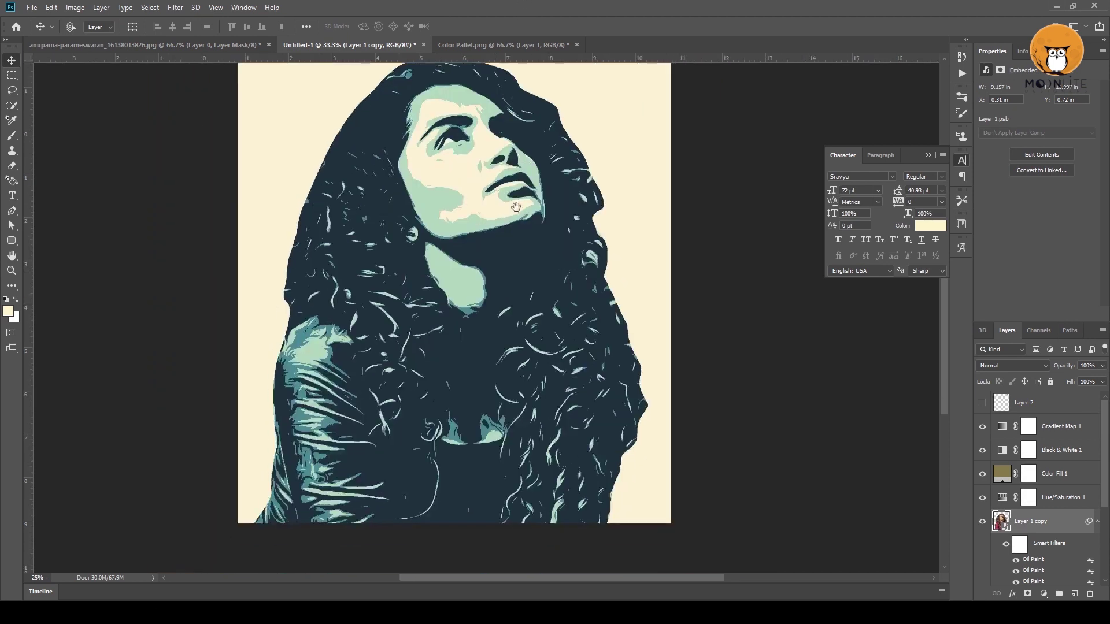
{"action": "left_click", "coordinate": [1097, 523]}
{"action": "scroll", "coordinate": [1058, 532], "scroll_direction": "down", "scroll_amount": 1}
{"action": "left_click", "coordinate": [981, 501]}
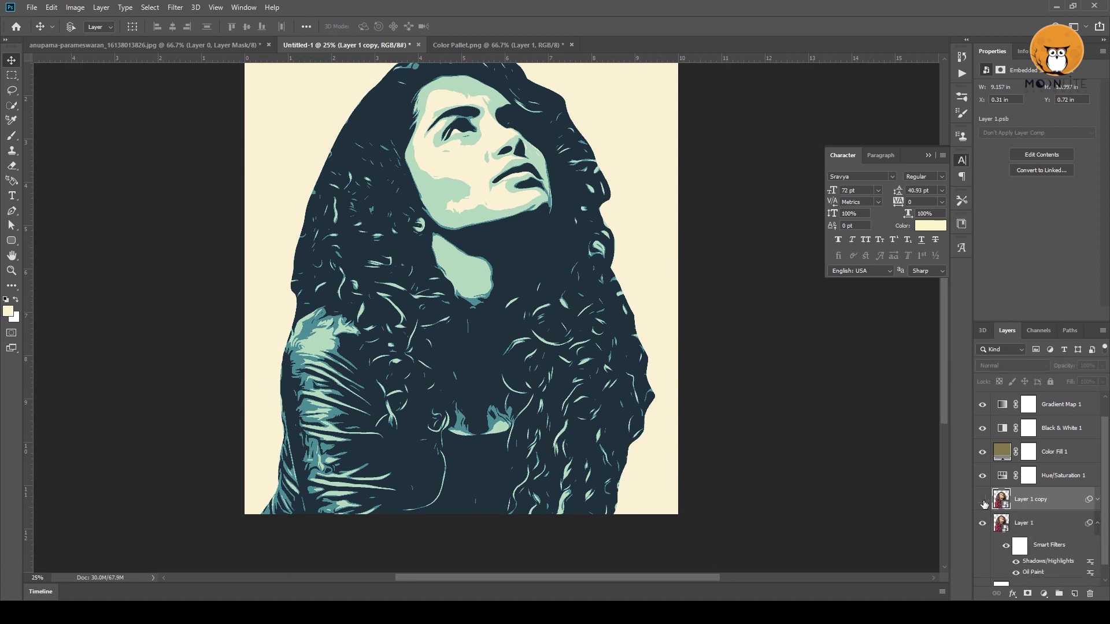
{"action": "left_click", "coordinate": [444, 121]}
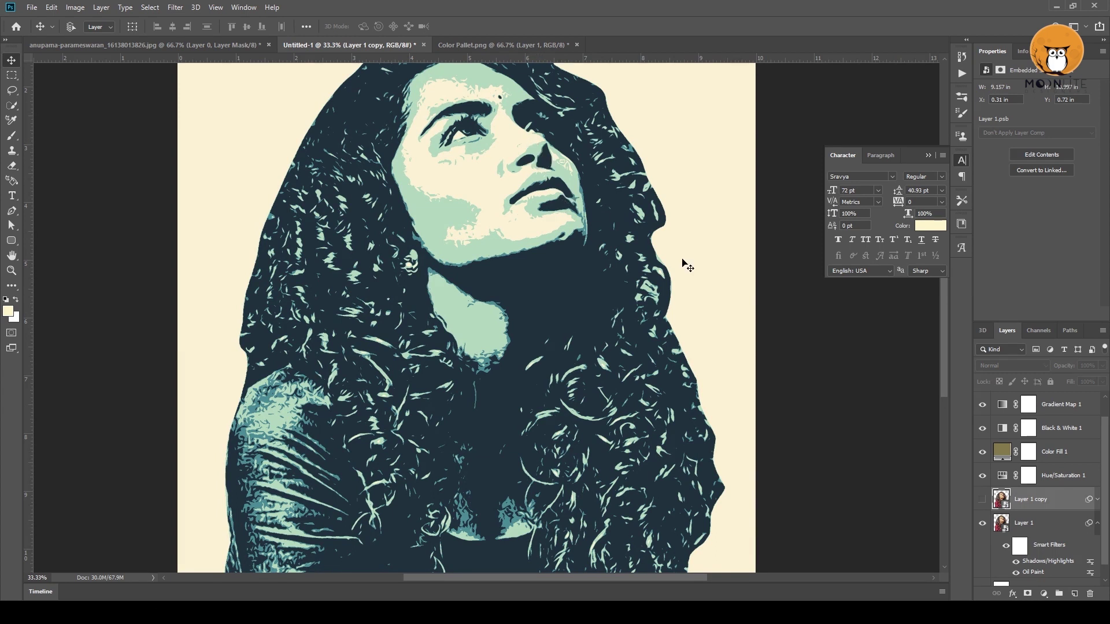
{"action": "left_click", "coordinate": [982, 499]}
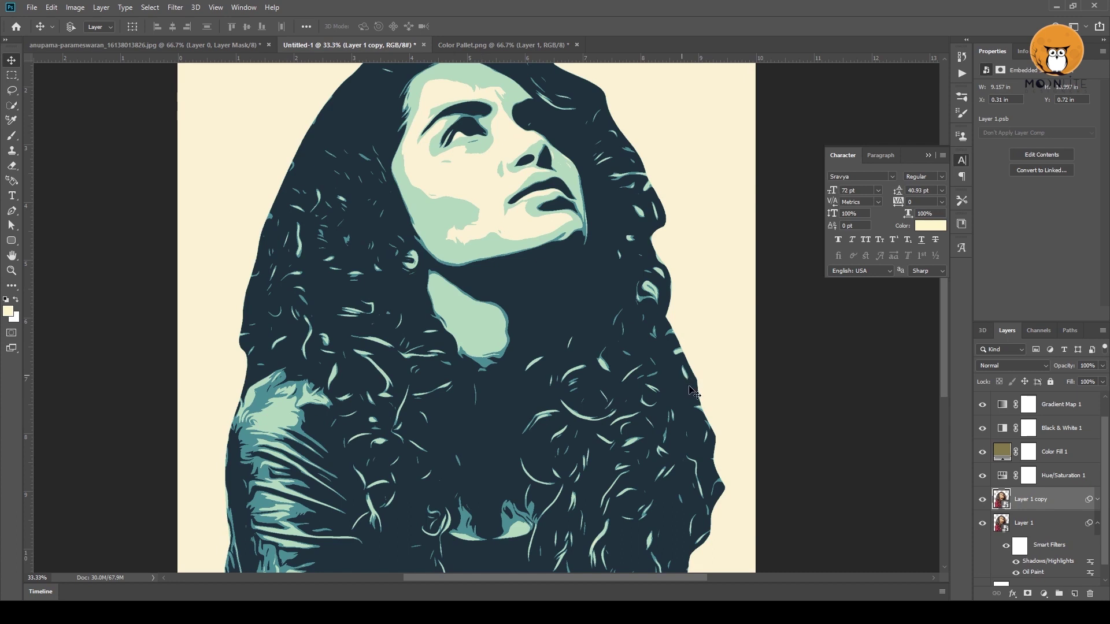
Step: Add a layer mask to Layer 1 copy and set up the Brush tool
{"action": "left_click", "coordinate": [1027, 595]}
{"action": "key", "text": "b"}
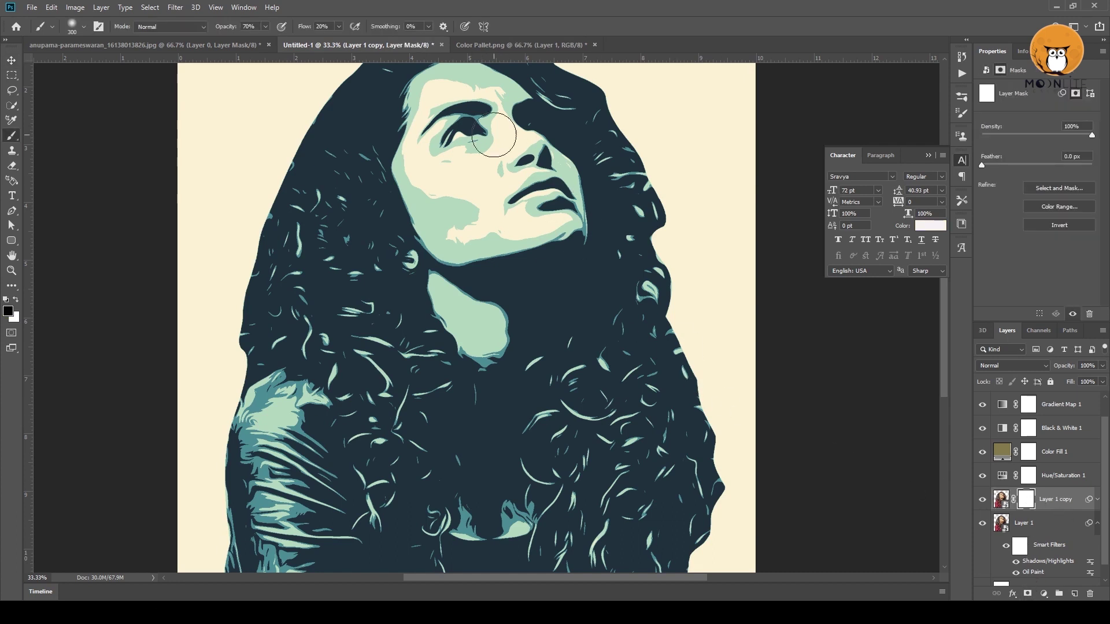
{"action": "scroll", "coordinate": [472, 168], "scroll_direction": "up", "scroll_amount": 2}
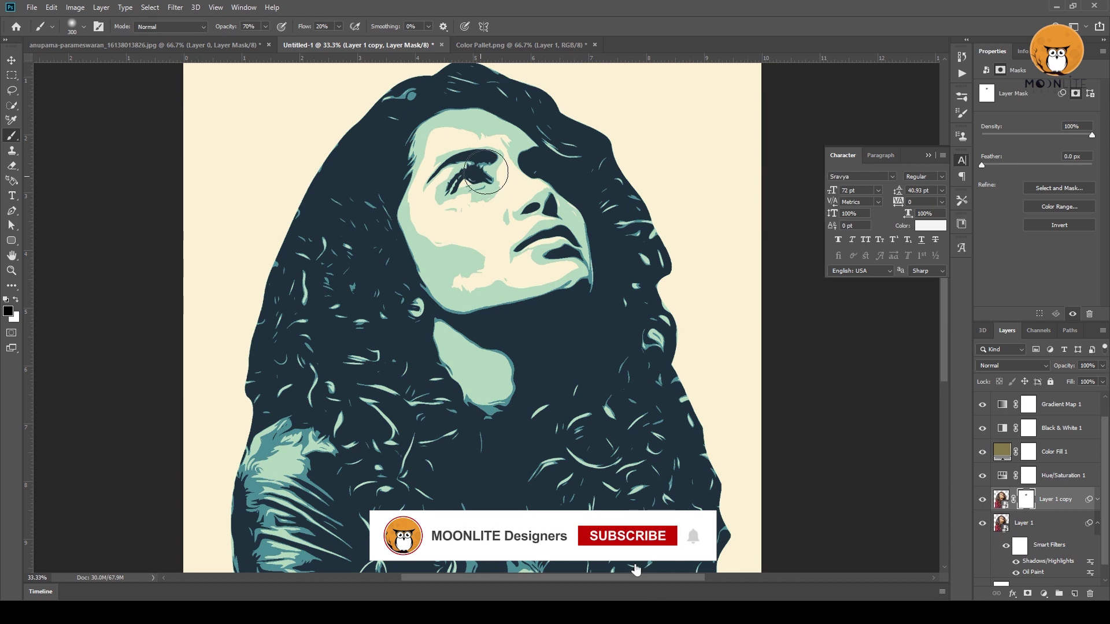
{"action": "left_click", "coordinate": [85, 28]}
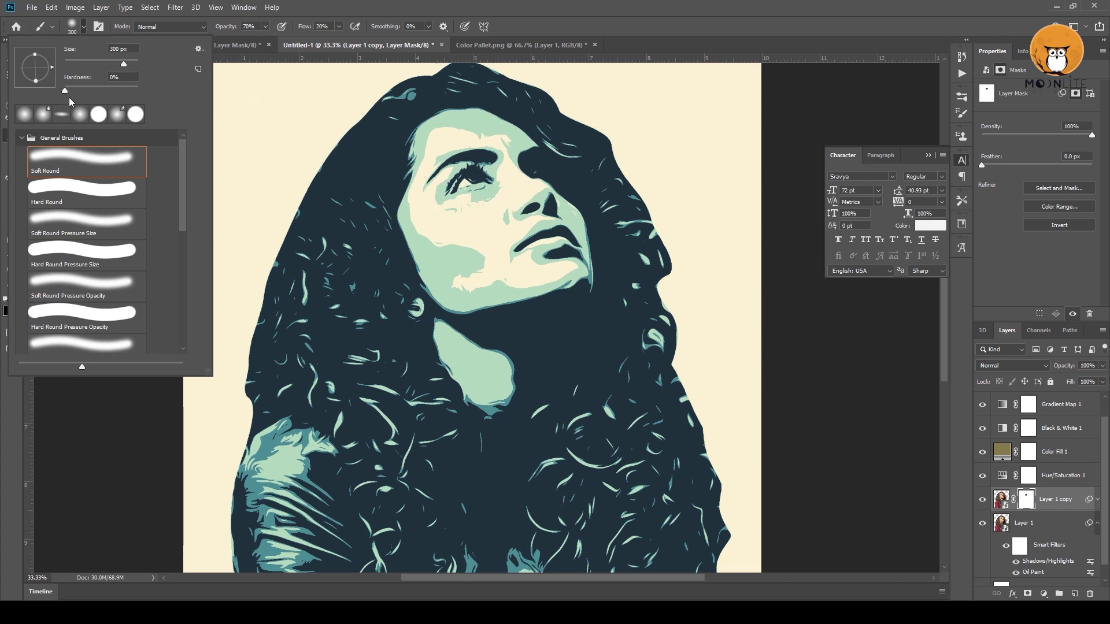
{"action": "left_click", "coordinate": [538, 12]}
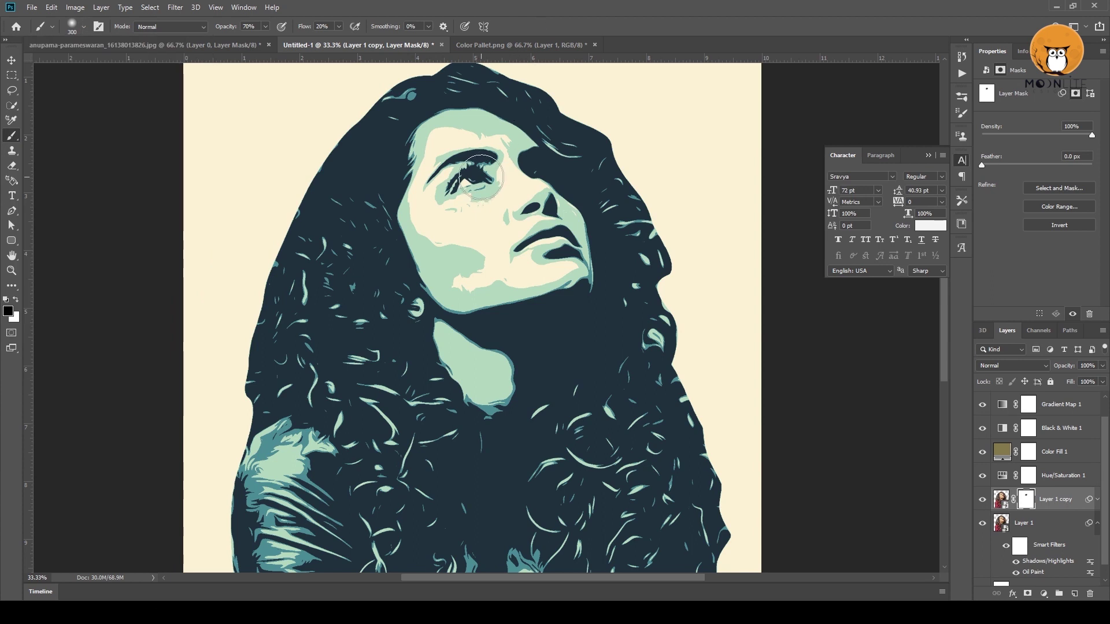
Step: Paint the mask over both eyes, then adjust brush opacity and flow
{"action": "left_click_drag", "start_coordinate": [481, 172], "coordinate": [479, 174]}
{"action": "left_click_drag", "start_coordinate": [479, 176], "coordinate": [548, 174]}
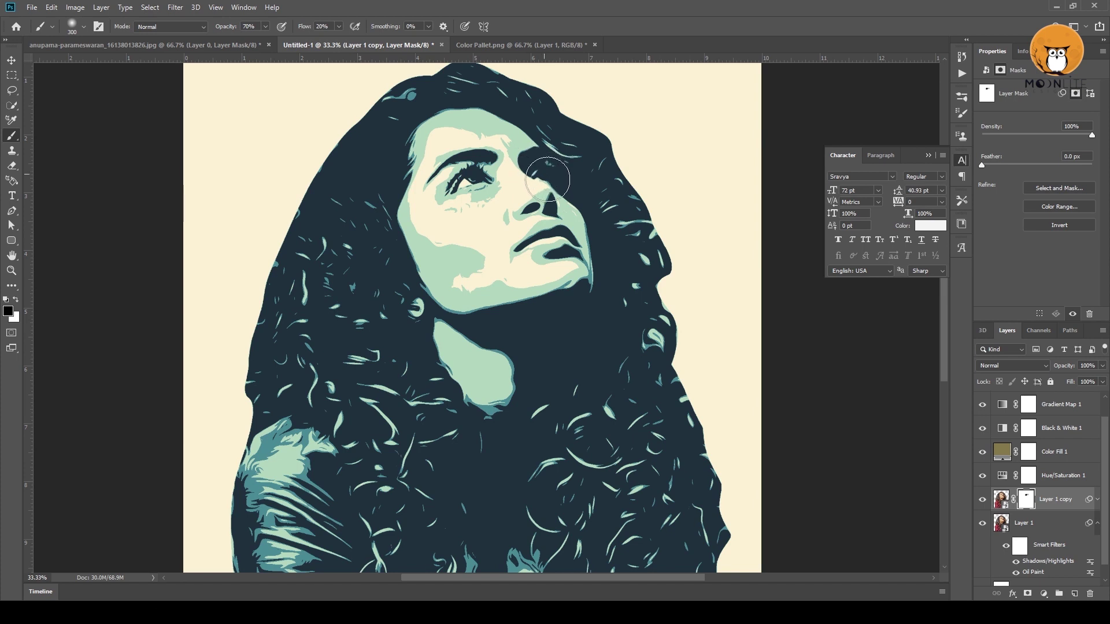
{"action": "left_click", "coordinate": [265, 27]}
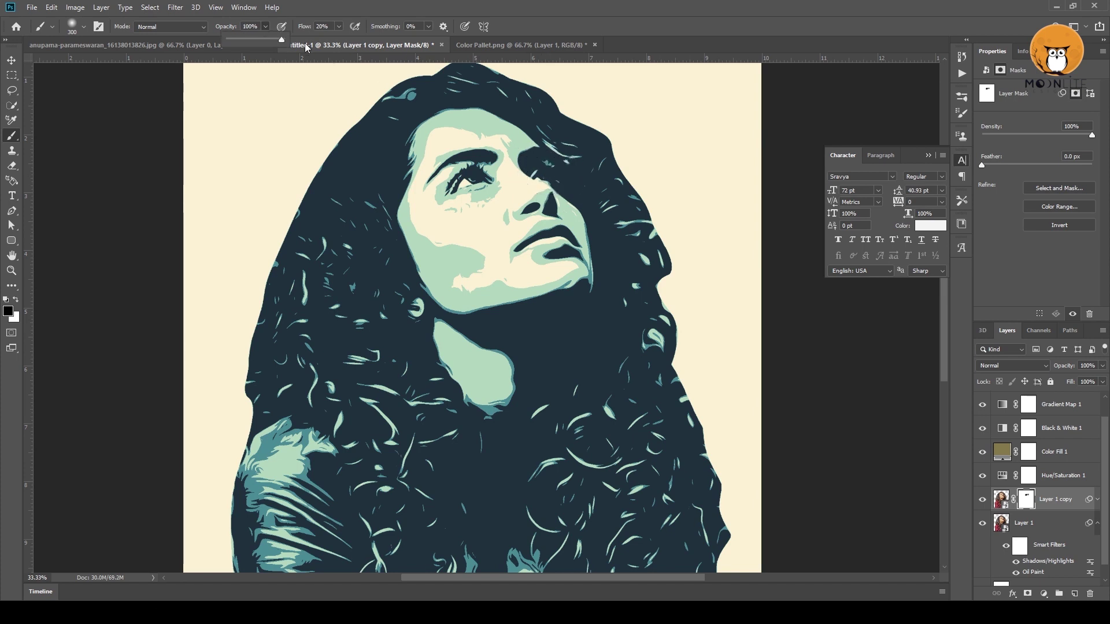
{"action": "left_click", "coordinate": [339, 27]}
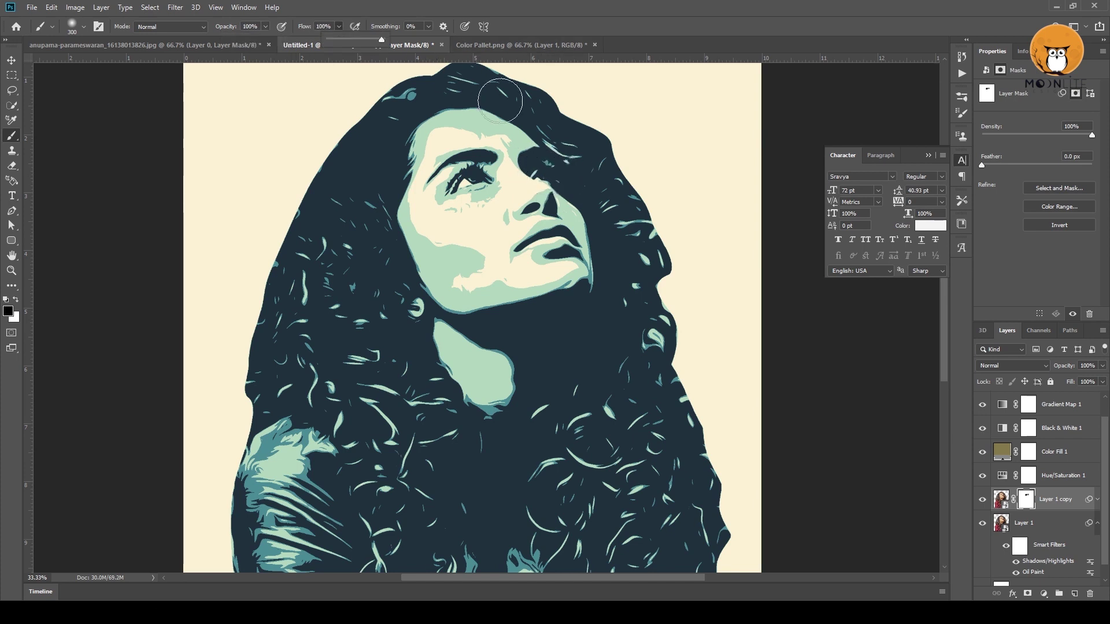
{"action": "left_click", "coordinate": [542, 170]}
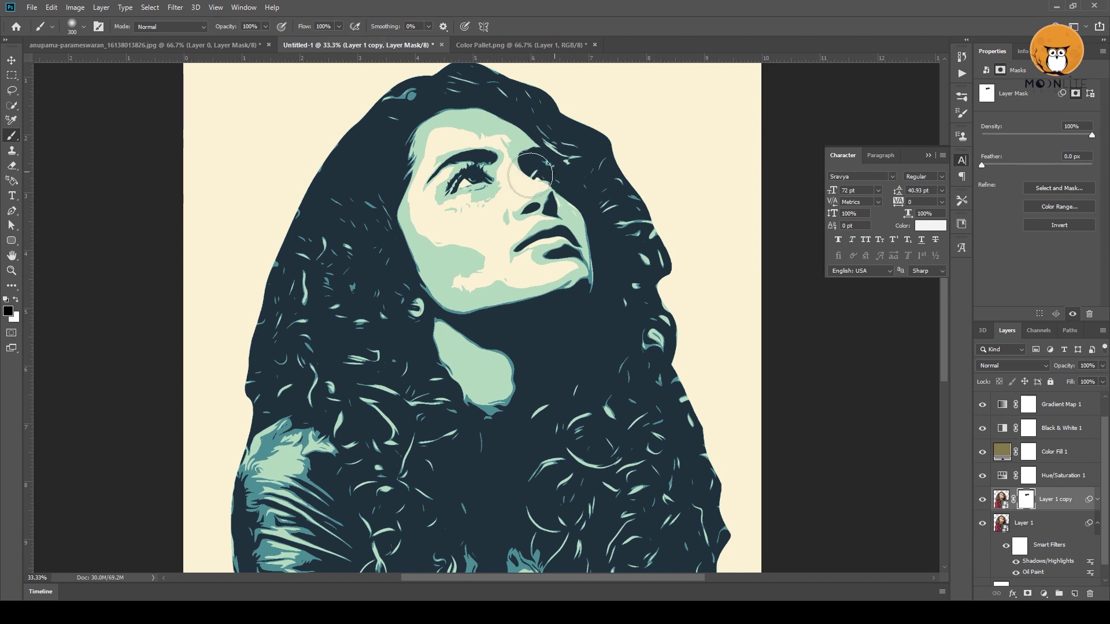
Step: Frame the hair, set the brush to 500 and try a mask stroke, undoing it
{"action": "scroll", "coordinate": [523, 229], "scroll_direction": "down", "scroll_amount": 1}
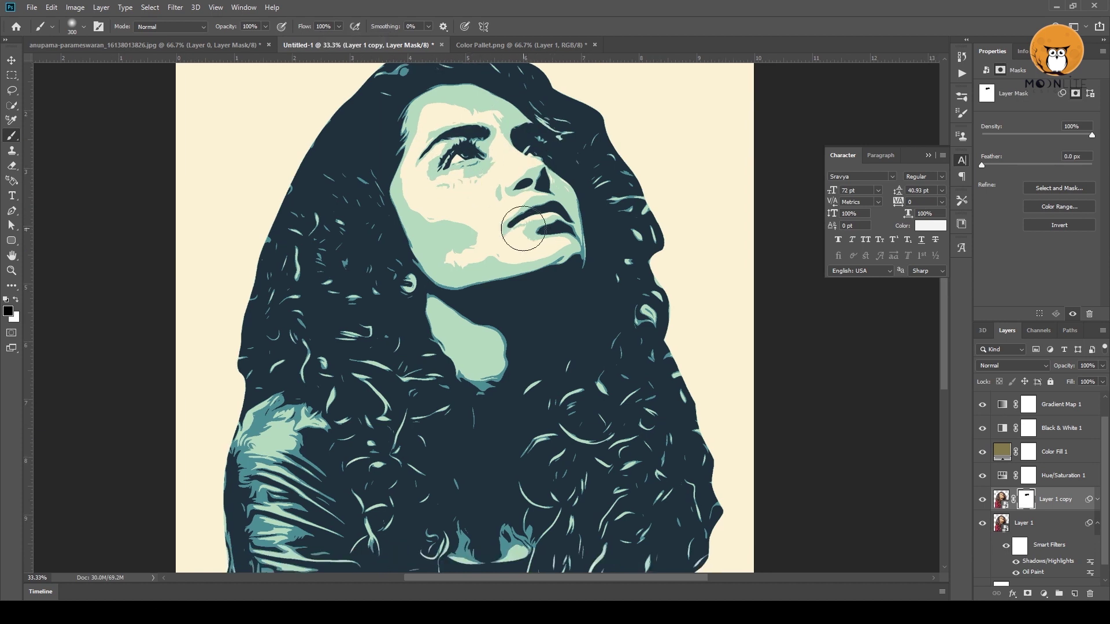
{"action": "scroll", "coordinate": [523, 228], "scroll_direction": "down", "scroll_amount": 3}
{"action": "scroll", "coordinate": [463, 242], "scroll_direction": "down", "scroll_amount": 3}
{"action": "key", "text": "ctrl+minus"}
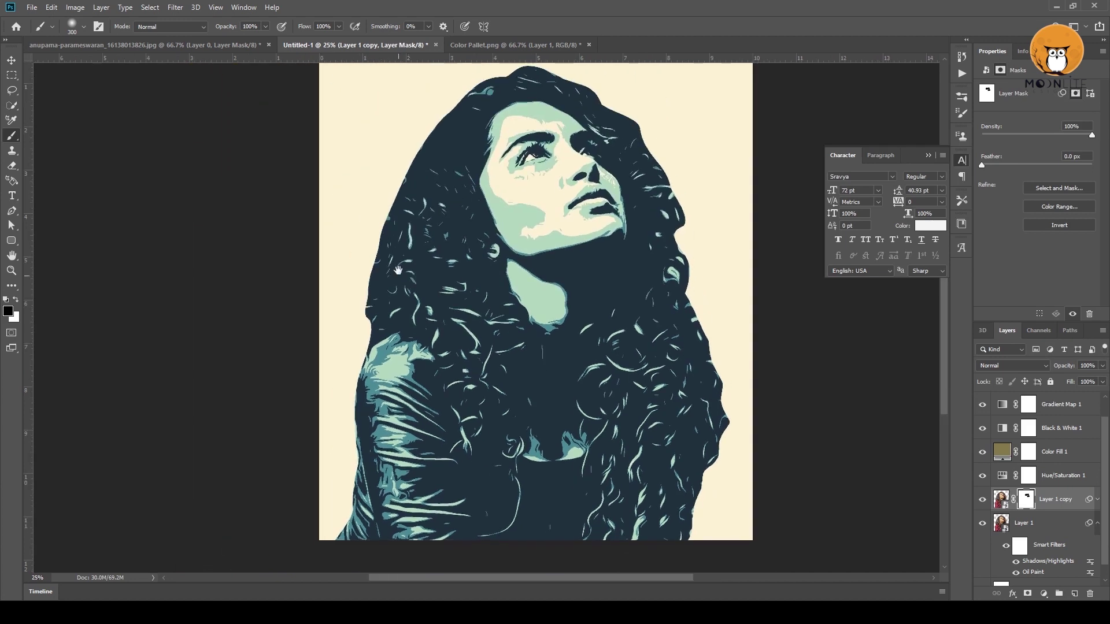
{"action": "left_click_drag", "start_coordinate": [444, 291], "coordinate": [411, 233]}
{"action": "key", "text": "bracketright"}
{"action": "key", "text": "bracketright"}
{"action": "key", "text": "bracketright"}
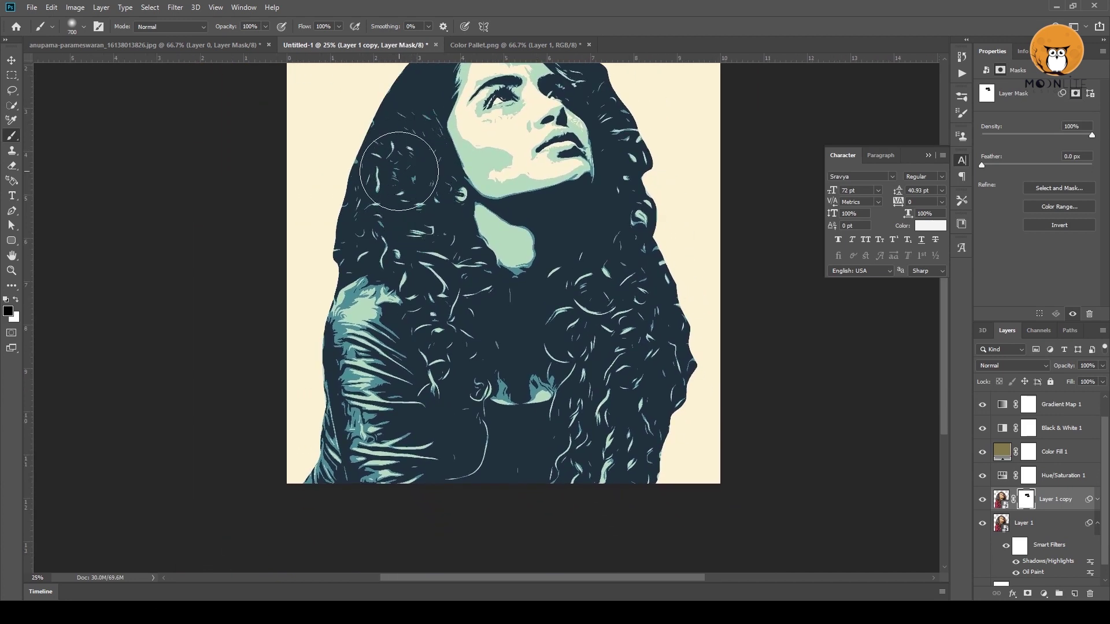
{"action": "key", "text": "bracketleft"}
{"action": "key", "text": "bracketleft"}
{"action": "left_click_drag", "start_coordinate": [411, 149], "coordinate": [407, 183]}
{"action": "key", "text": "ctrl+z"}
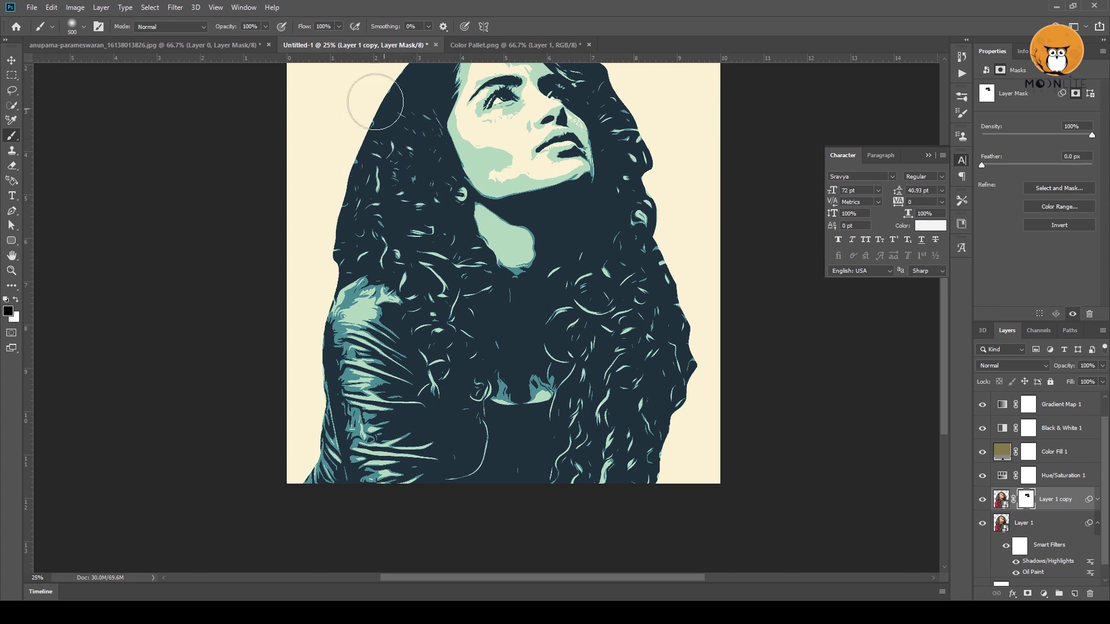
Step: Lower brush opacity and softly reveal light strands in the left hair
{"action": "left_click", "coordinate": [266, 27]}
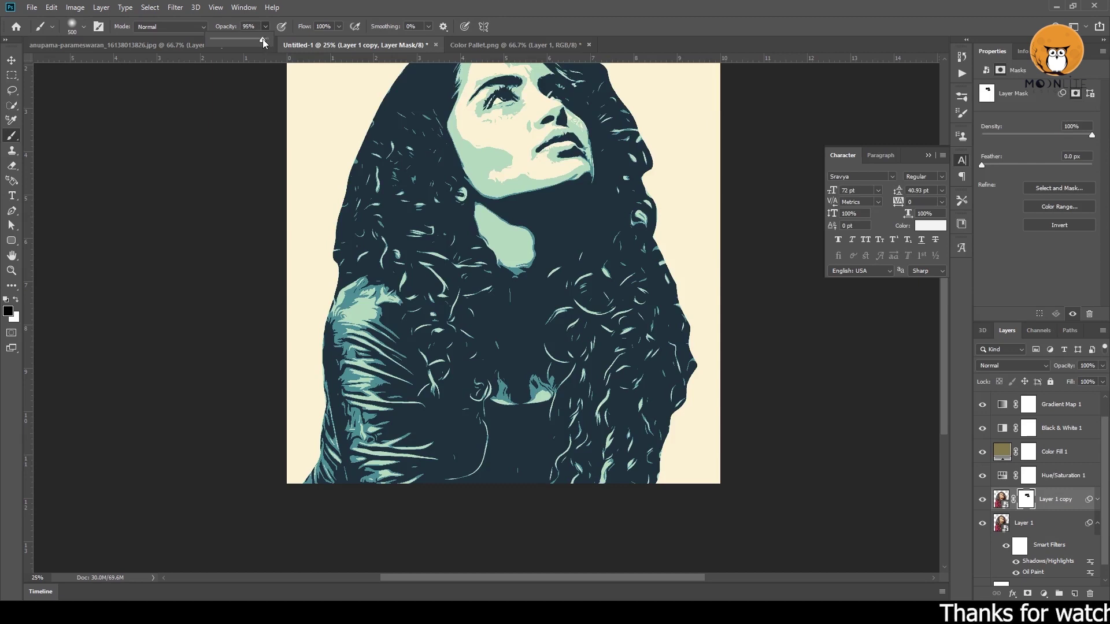
{"action": "mouse_move", "coordinate": [441, 162]}
{"action": "left_mouse_down"}
{"action": "mouse_move", "coordinate": [396, 186]}
{"action": "mouse_move", "coordinate": [390, 214]}
{"action": "mouse_move", "coordinate": [409, 264]}
{"action": "mouse_move", "coordinate": [391, 235]}
{"action": "left_mouse_up"}
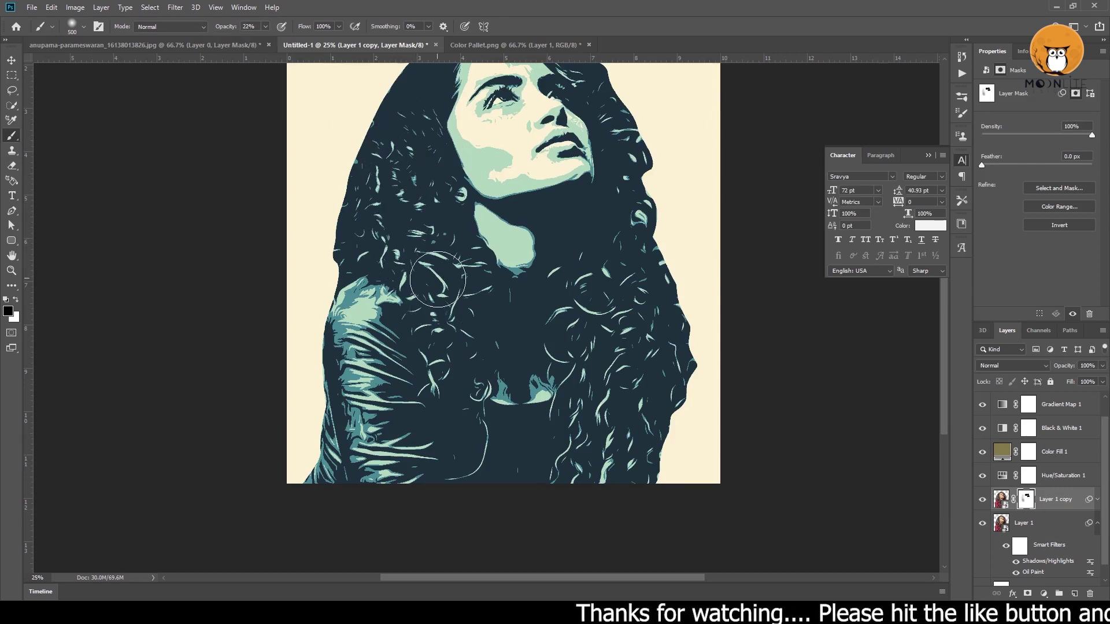
{"action": "scroll", "coordinate": [520, 289], "scroll_direction": "right", "scroll_amount": 2}
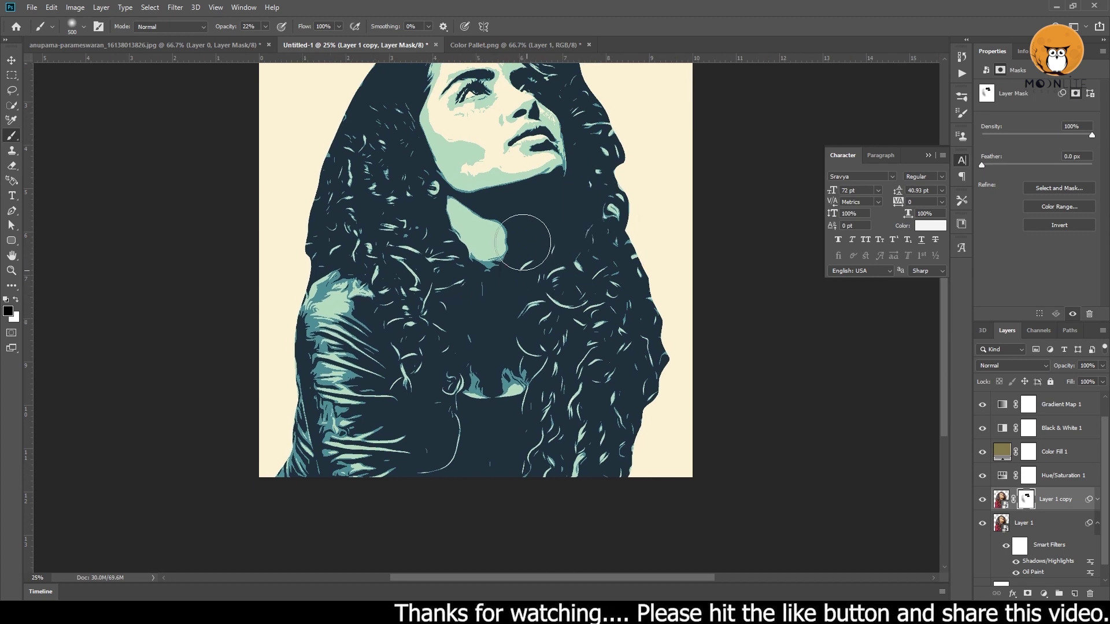
{"action": "scroll", "coordinate": [580, 260], "scroll_direction": "down", "scroll_amount": 3}
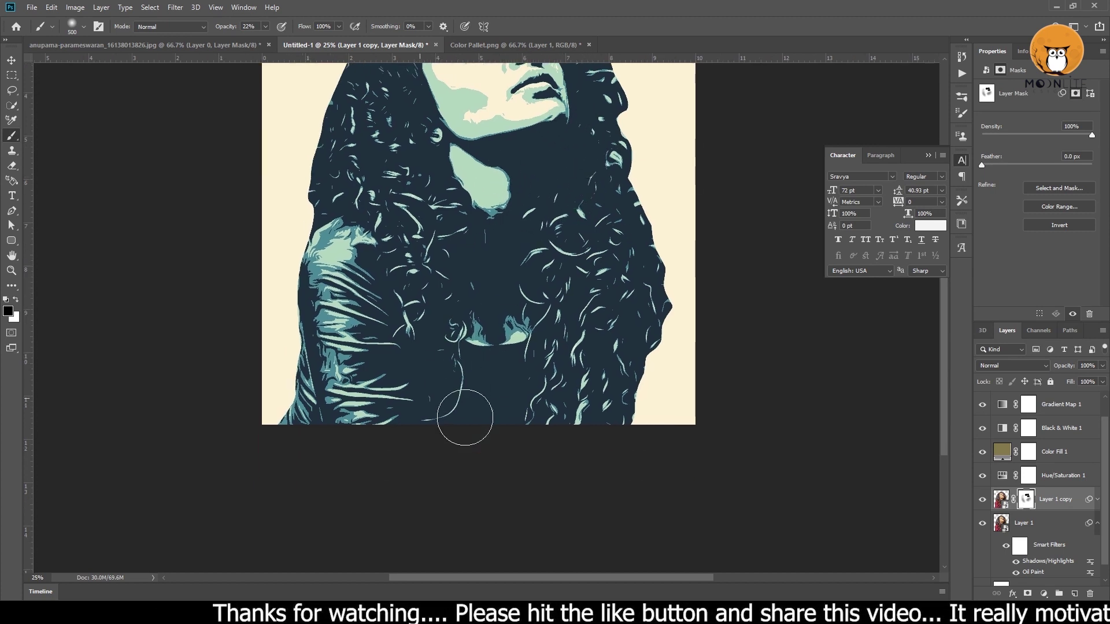
{"action": "key", "text": "ctrl+minus"}
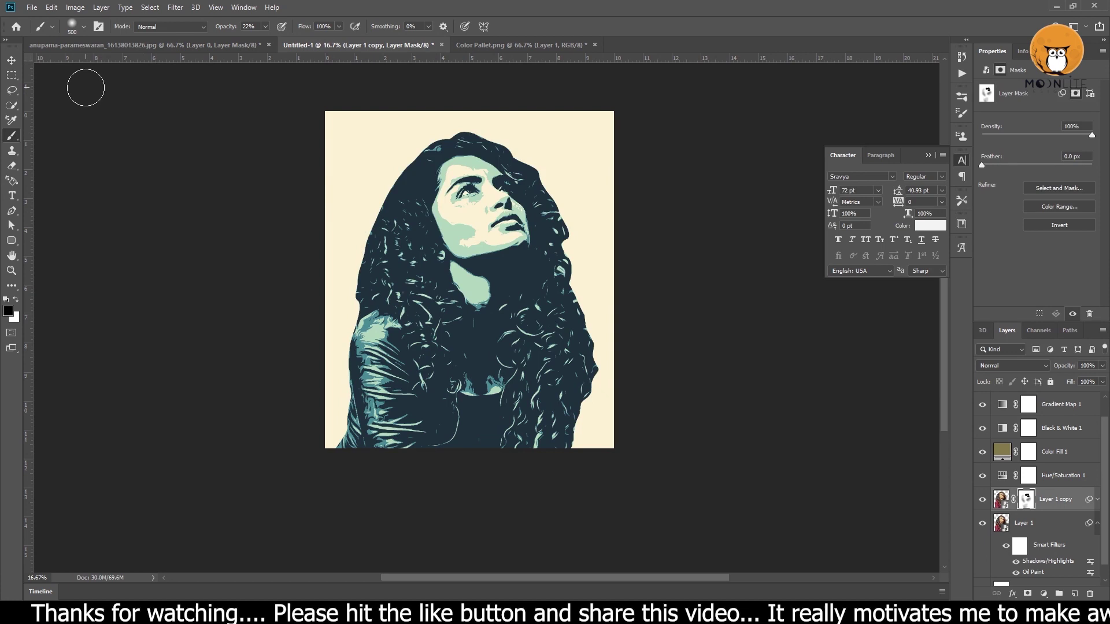
{"action": "left_click", "coordinate": [13, 62]}
{"action": "key", "text": "ctrl+plus"}
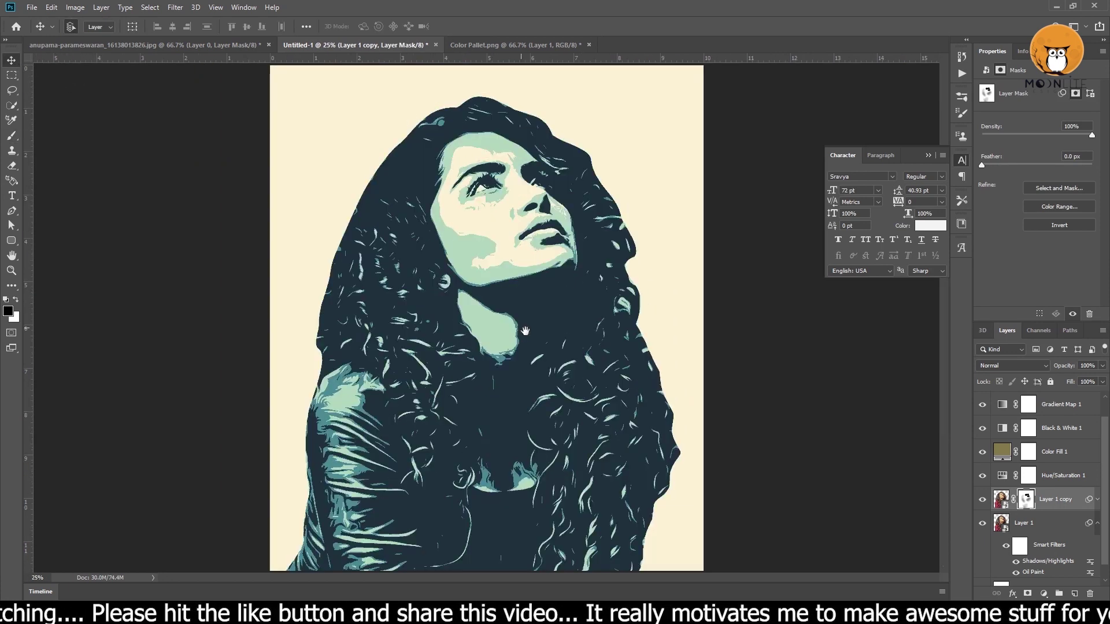
Step: Darken, then gradually lighten Color Fill 1's olive shade in the Color Picker to reveal hair detail
{"action": "double_click", "coordinate": [1004, 453]}
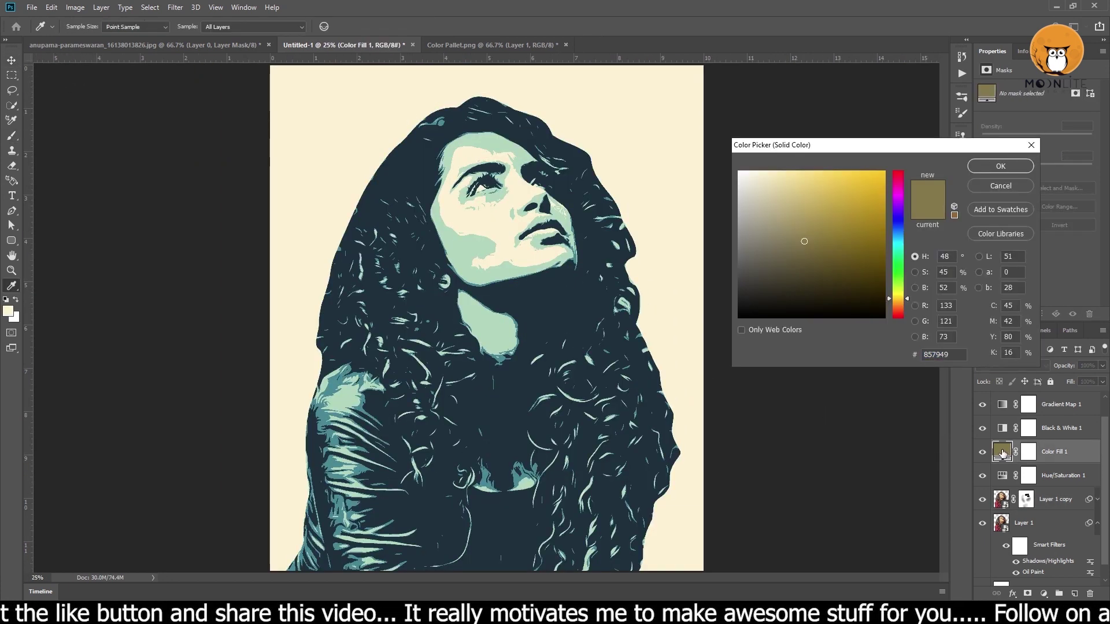
{"action": "left_click_drag", "start_coordinate": [826, 244], "coordinate": [833, 258]}
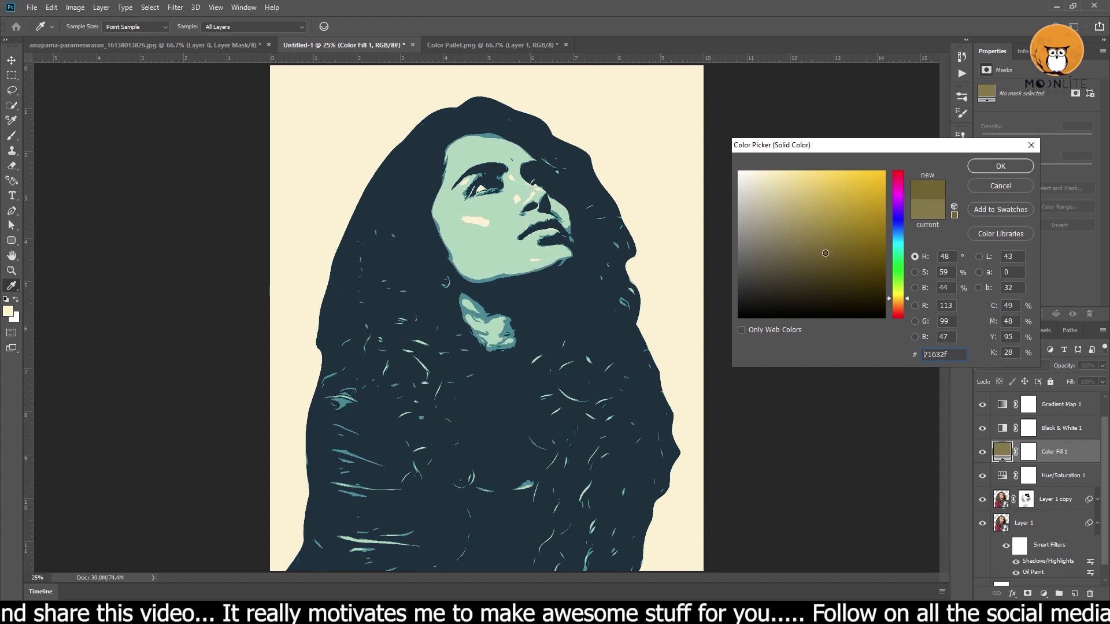
{"action": "left_click_drag", "start_coordinate": [833, 258], "coordinate": [806, 246]}
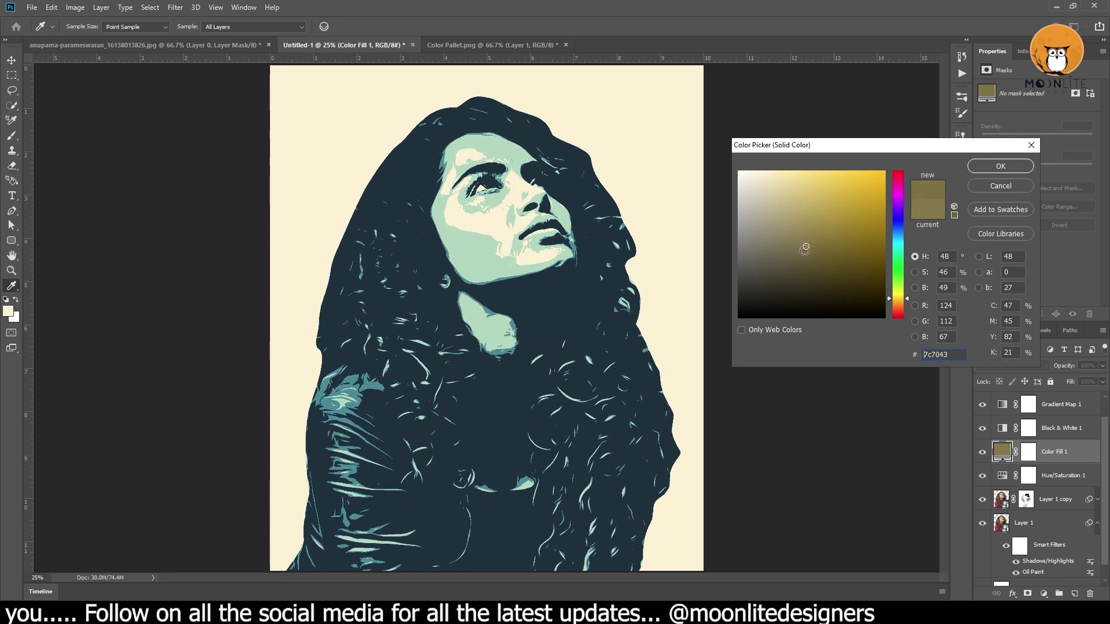
{"action": "left_click_drag", "start_coordinate": [806, 258], "coordinate": [796, 244]}
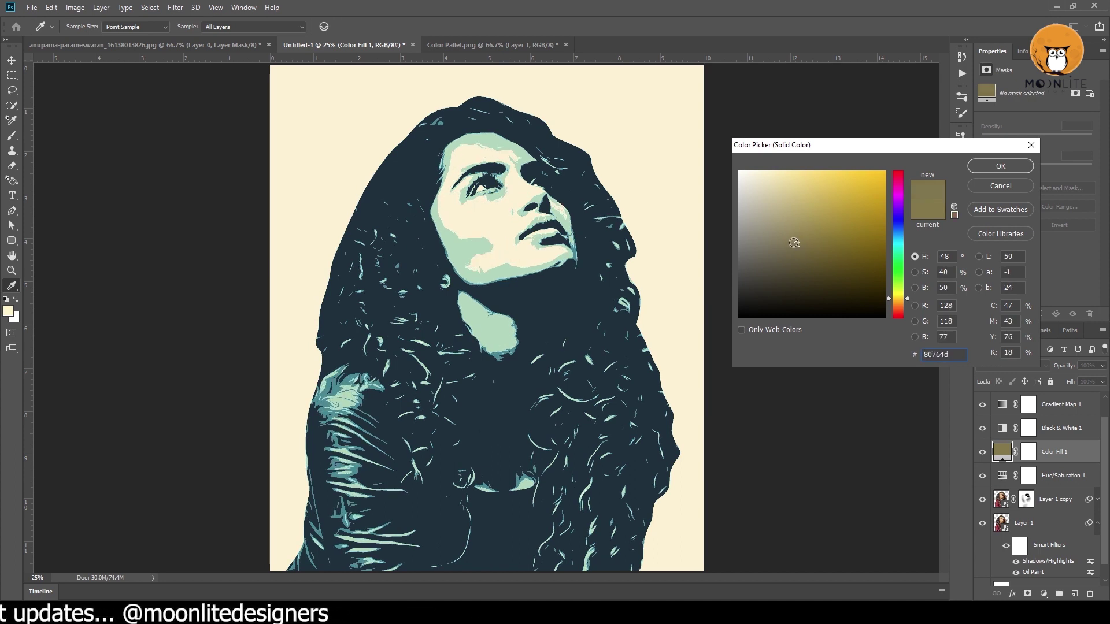
{"action": "left_click_drag", "start_coordinate": [796, 242], "coordinate": [806, 243]}
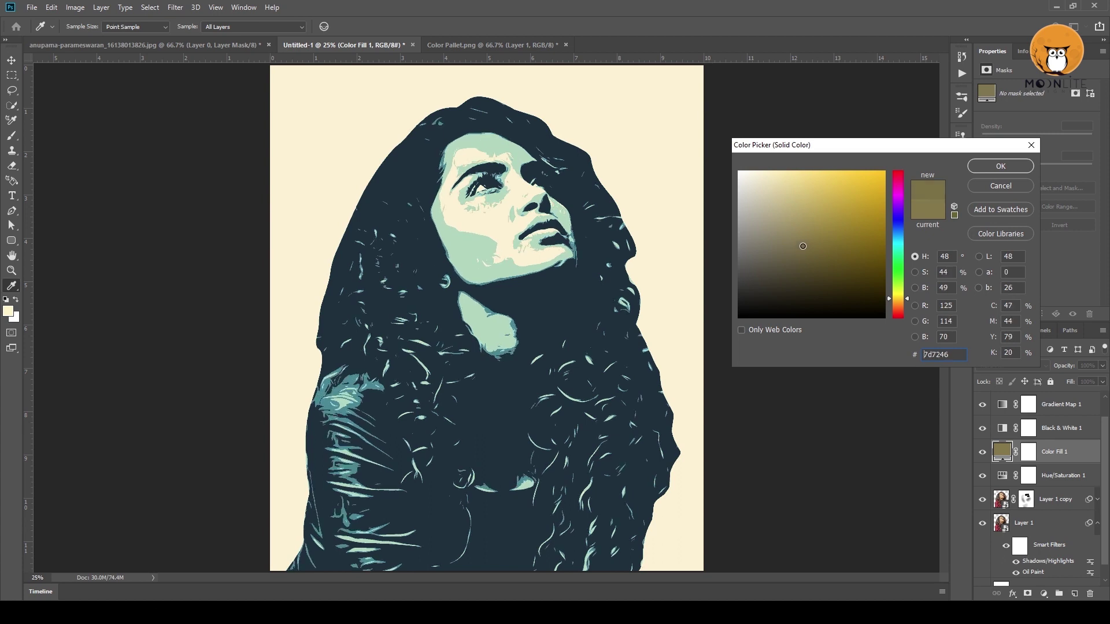
{"action": "left_click_drag", "start_coordinate": [807, 244], "coordinate": [796, 252]}
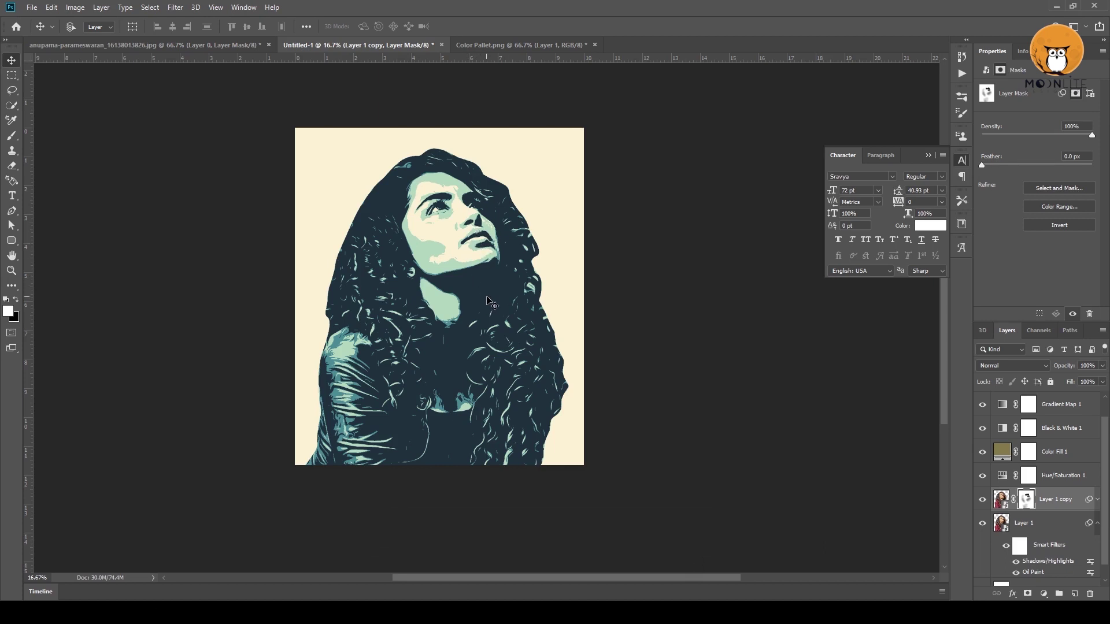
Step: Toggle Layer 1 off and on over the cream Background, then close Color Pallet.png
{"action": "left_click", "coordinate": [1097, 524]}
{"action": "left_click", "coordinate": [1035, 567]}
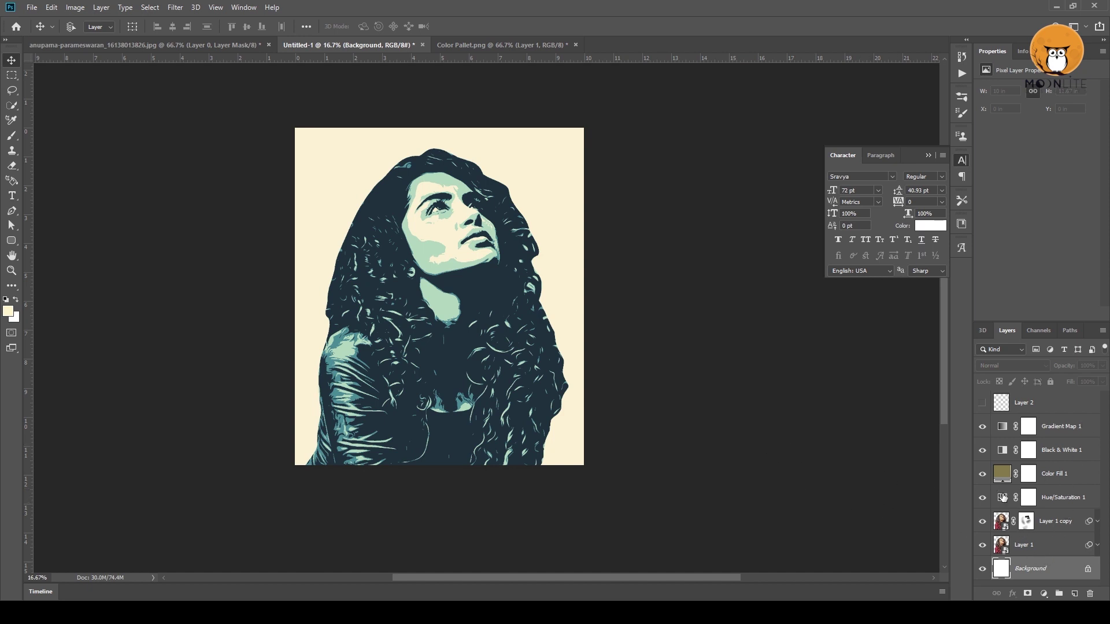
{"action": "left_click", "coordinate": [982, 545]}
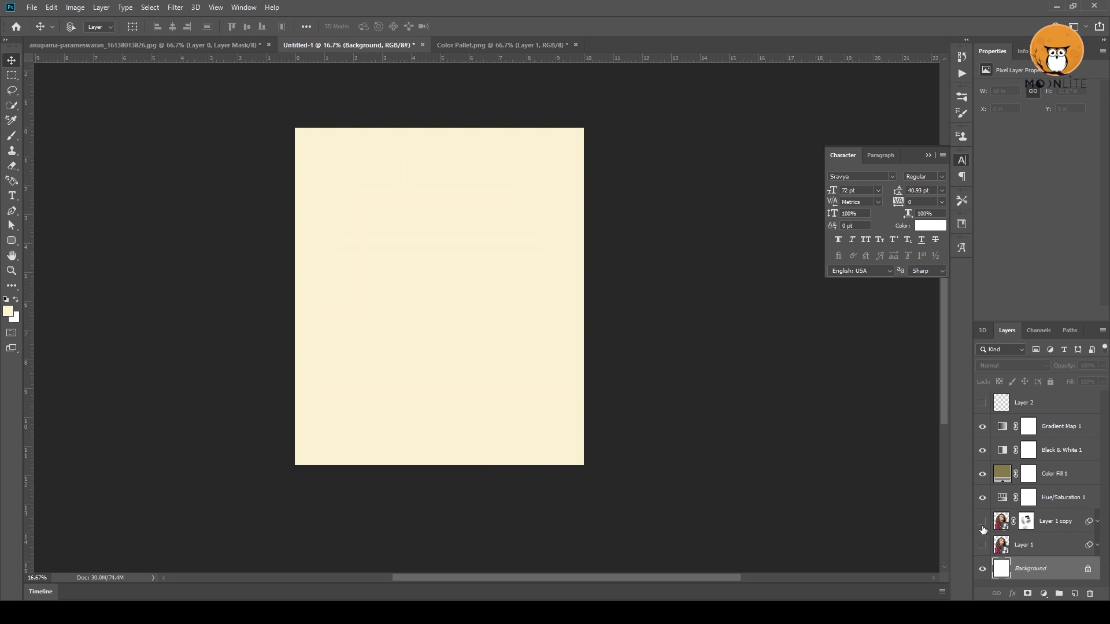
{"action": "left_click", "coordinate": [982, 545]}
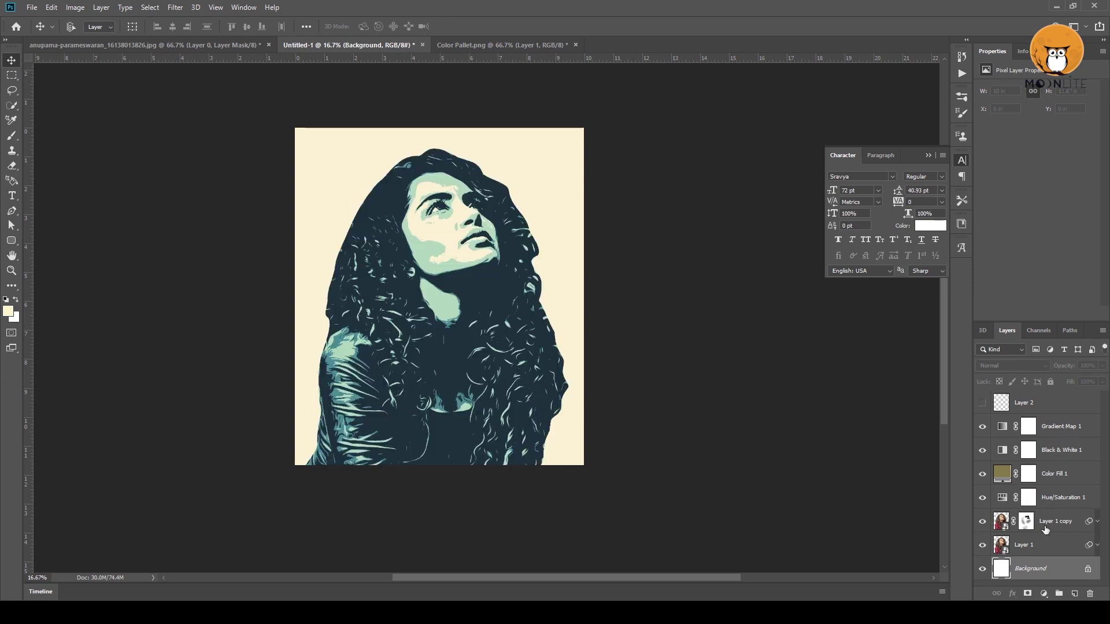
{"action": "left_click", "coordinate": [1045, 527]}
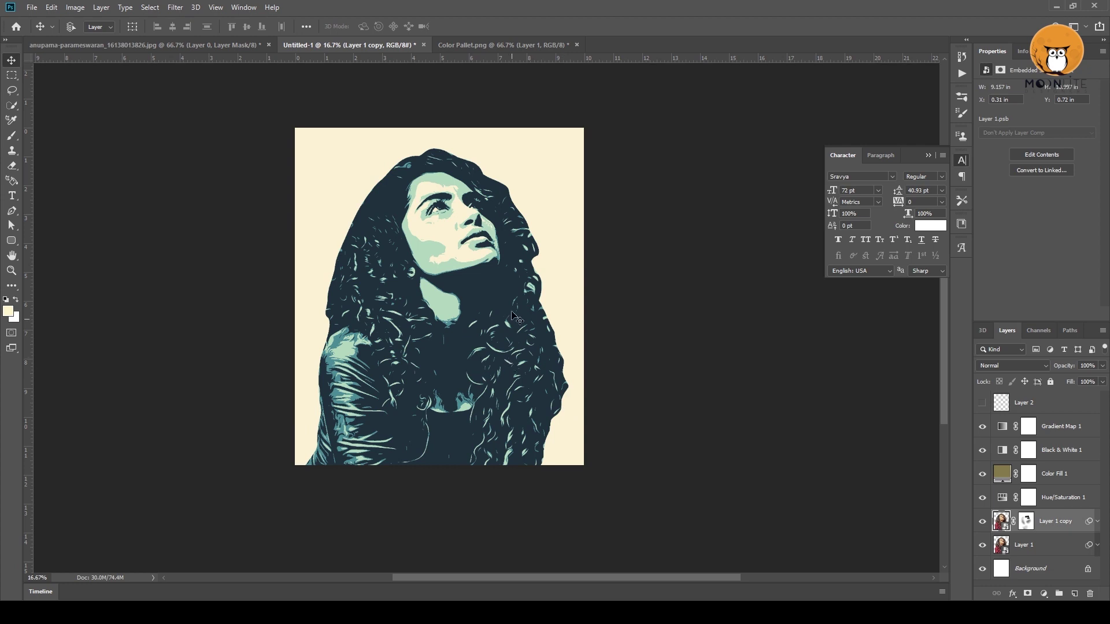
{"action": "key", "text": "ctrl+w"}
Step: Place rays@2x-8 and scale it to about 51%, centred over the canvas
{"action": "left_click_drag", "start_coordinate": [502, 307], "coordinate": [502, 305]}
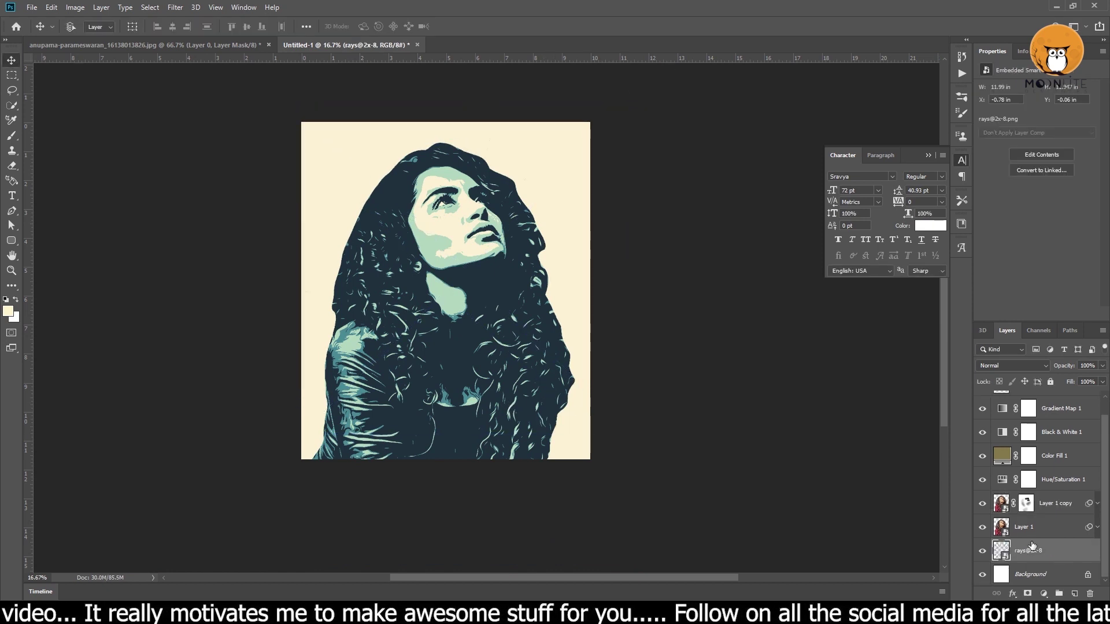
{"action": "key", "text": "ctrl+t"}
{"action": "left_click", "coordinate": [591, 299], "text": "ctrl+alt"}
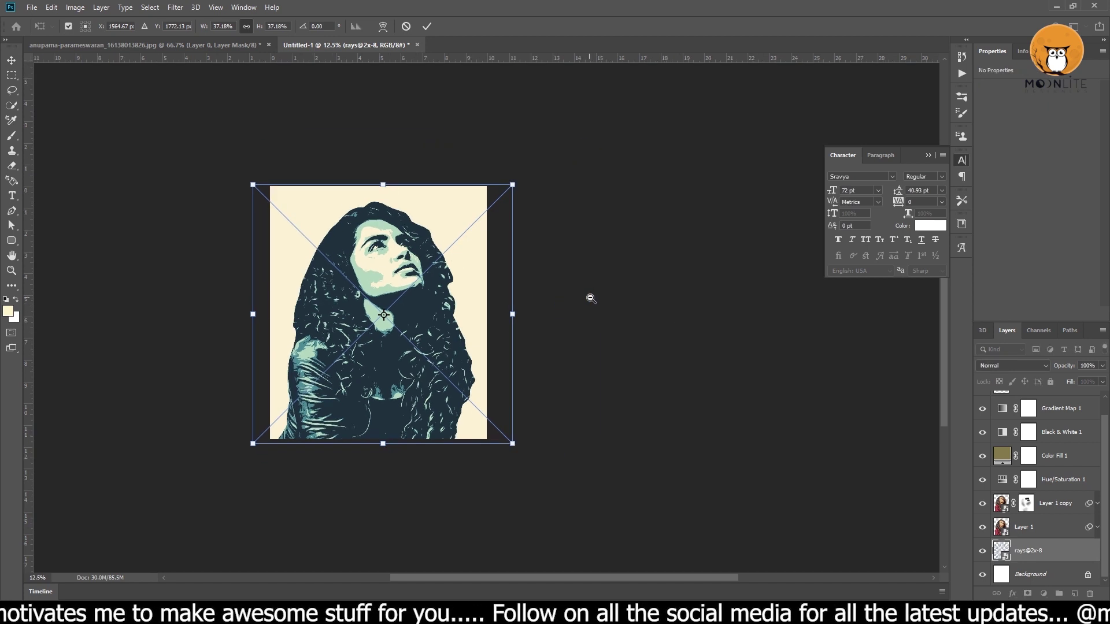
{"action": "left_click_drag", "start_coordinate": [512, 185], "coordinate": [532, 141]}
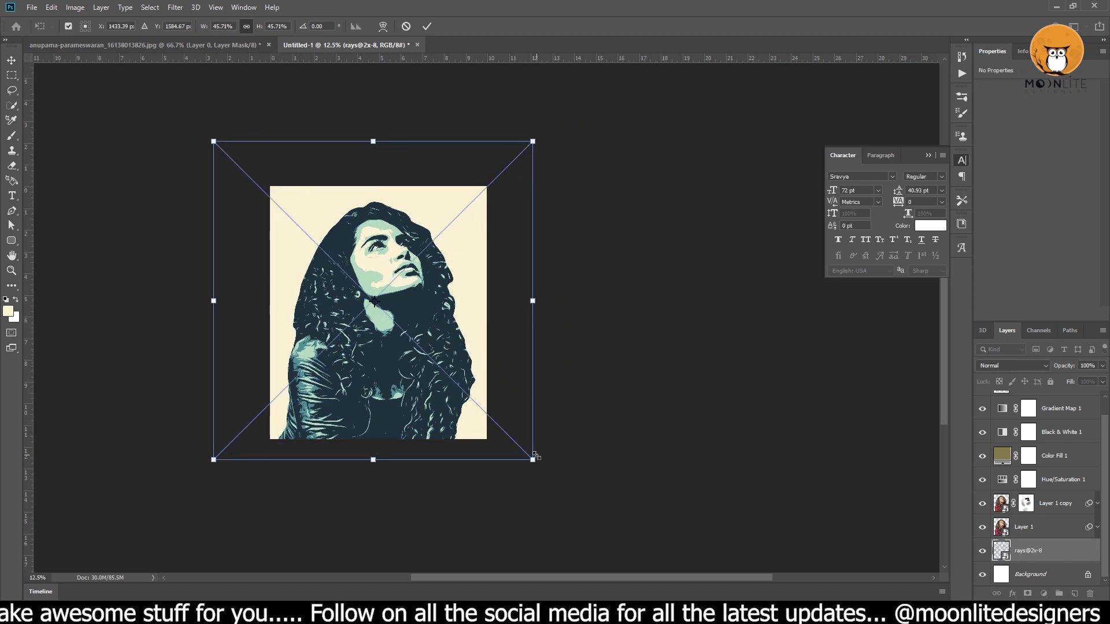
{"action": "left_click_drag", "start_coordinate": [532, 460], "coordinate": [567, 495]}
{"action": "left_click_drag", "start_coordinate": [509, 398], "coordinate": [501, 376]}
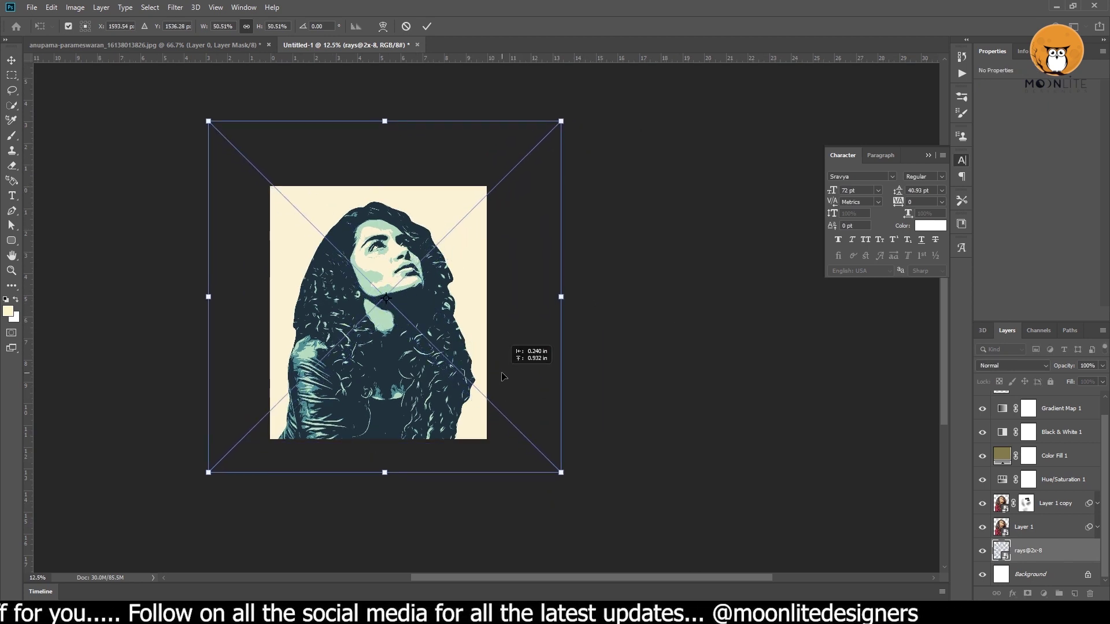
{"action": "key", "text": "Return"}
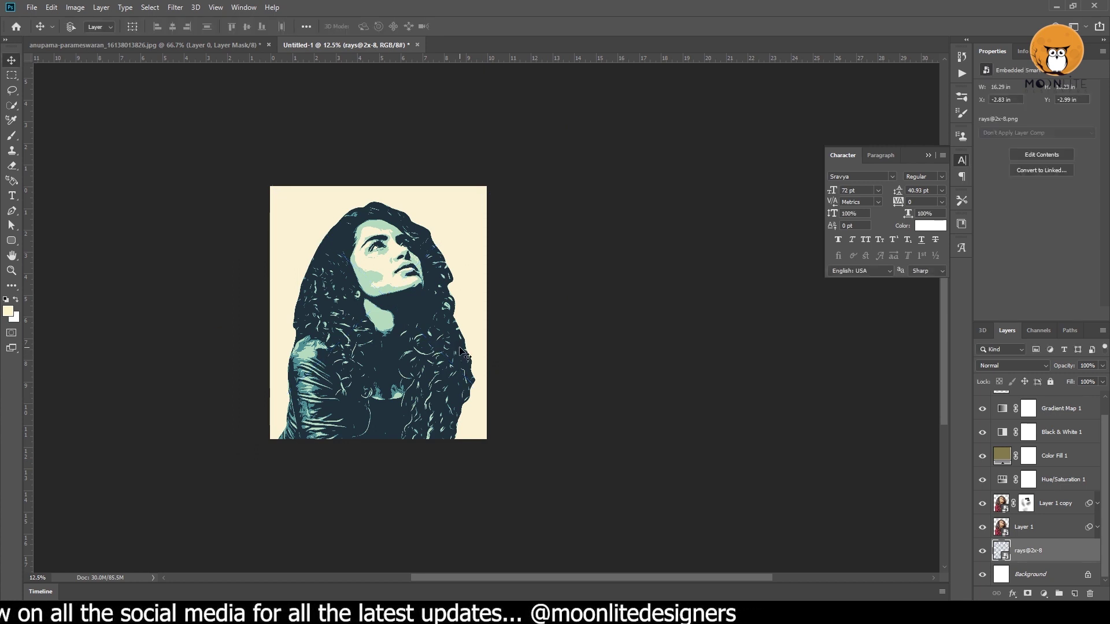
{"action": "key", "text": "ctrl+plus"}
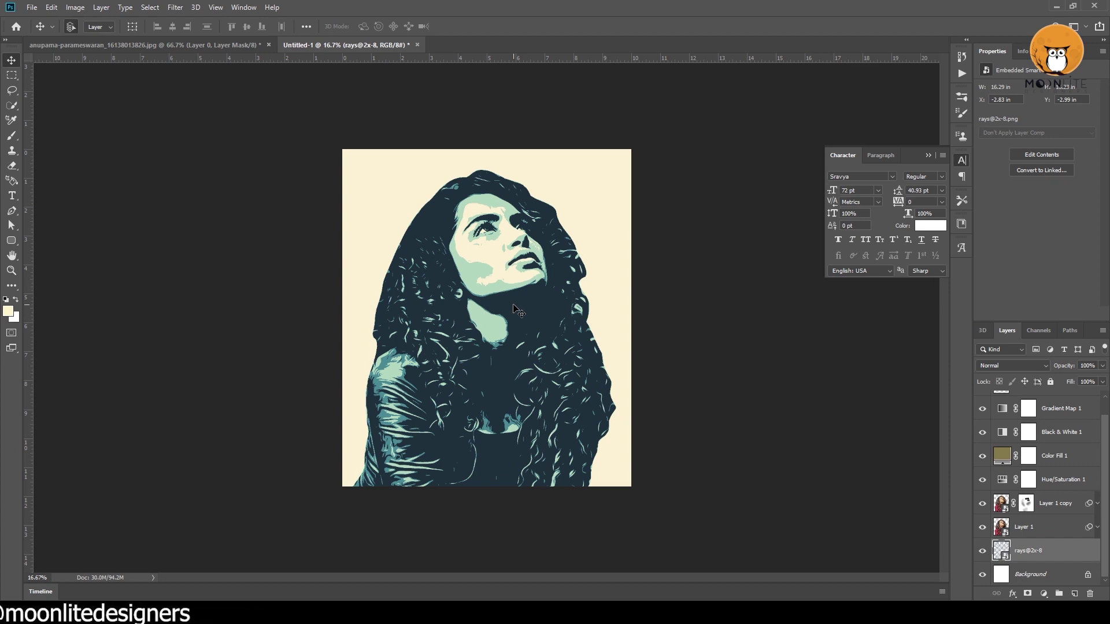
Step: Duplicate the rays layer twice and select all three rays layers
{"action": "key", "text": "ctrl+j"}
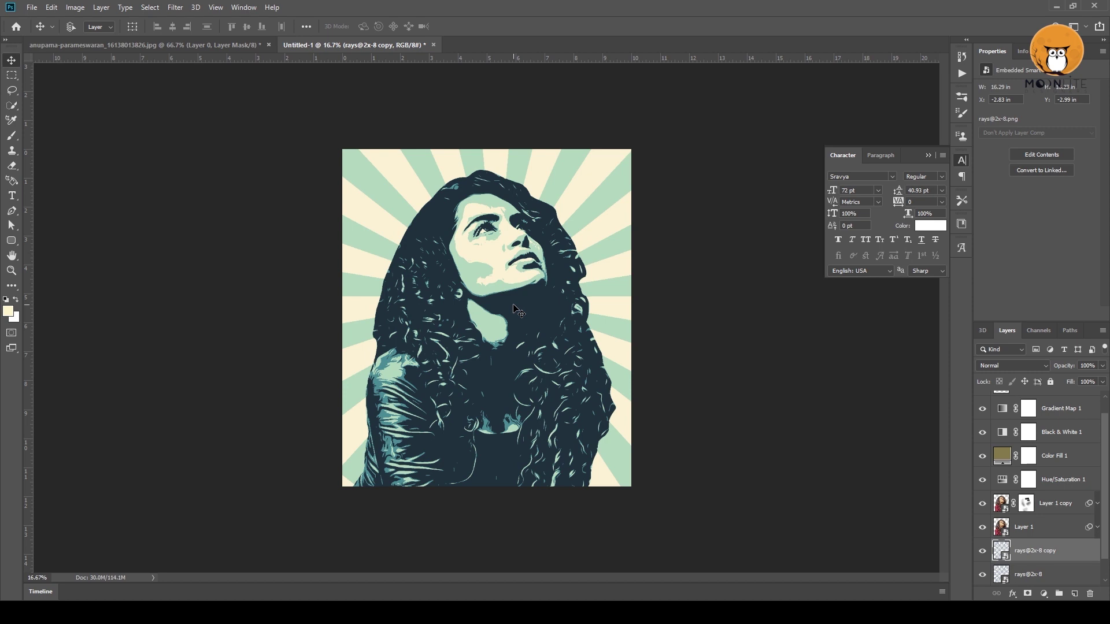
{"action": "key", "text": "ctrl"}
{"action": "key", "text": "ctrl+j"}
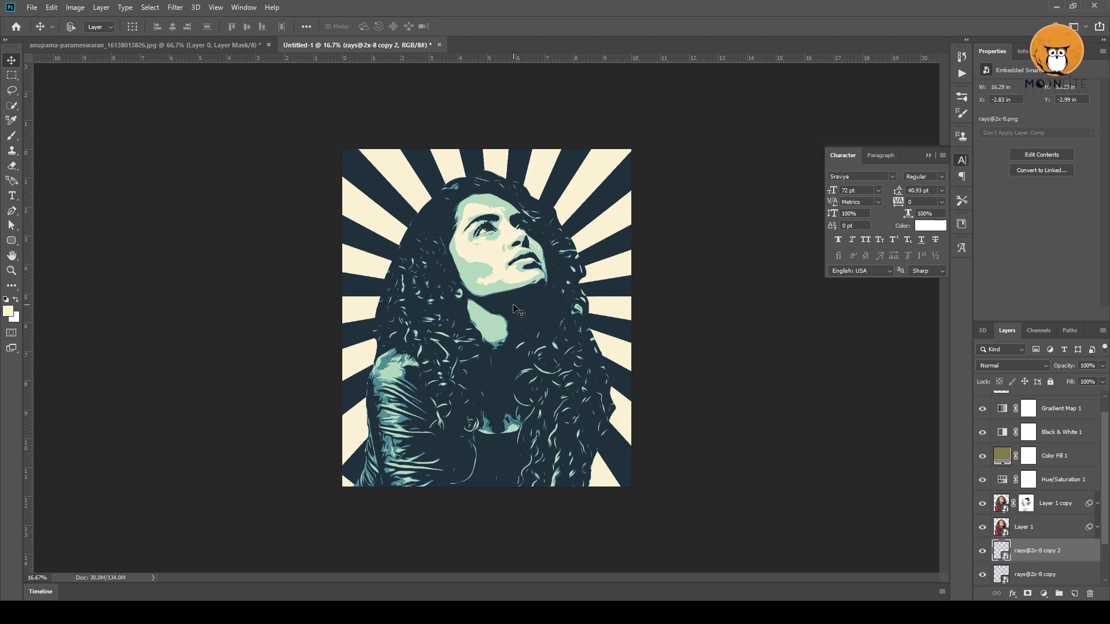
{"action": "left_click_drag", "start_coordinate": [1105, 452], "coordinate": [1105, 522]}
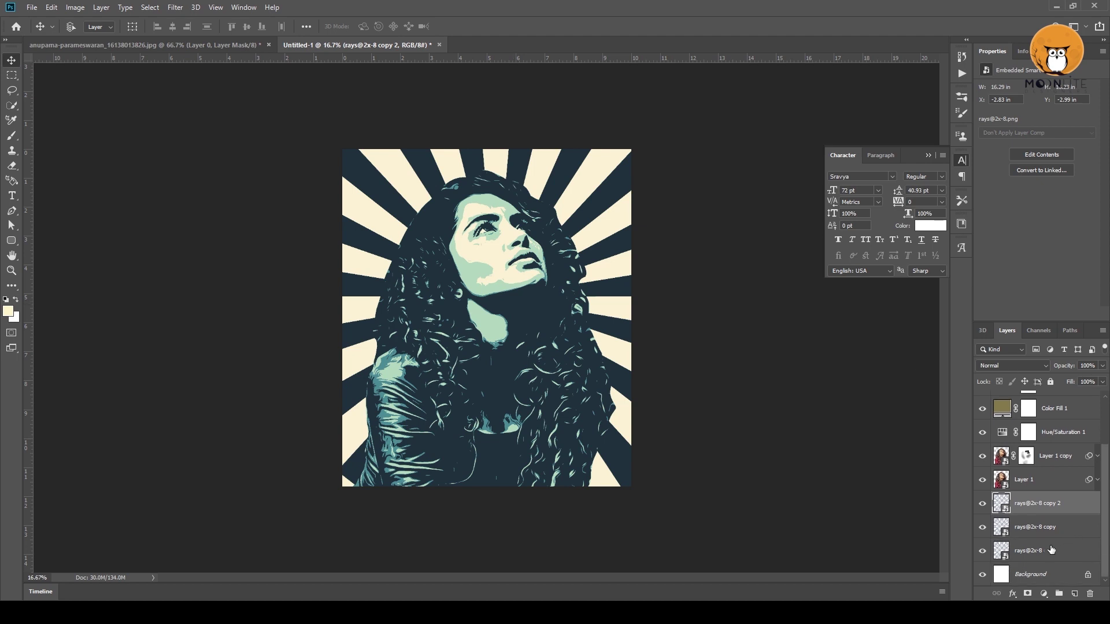
{"action": "left_click", "coordinate": [1040, 556], "text": "shift"}
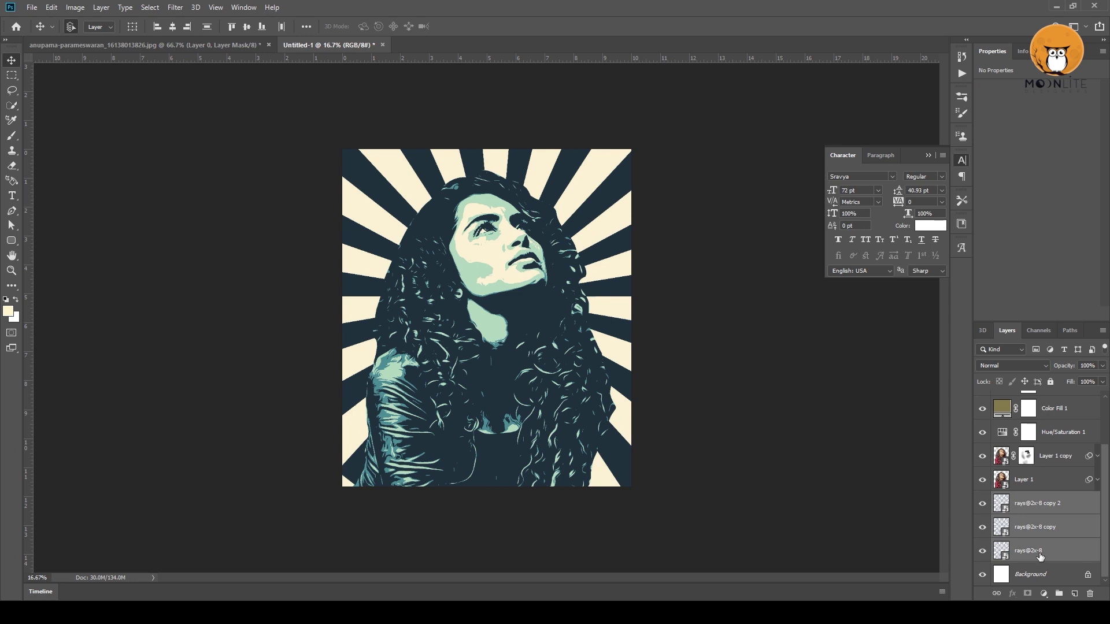
Step: Merge the three rays layers and try a Hue/Saturation lightness change, then cancel it
{"action": "key", "text": "ctrl+e"}
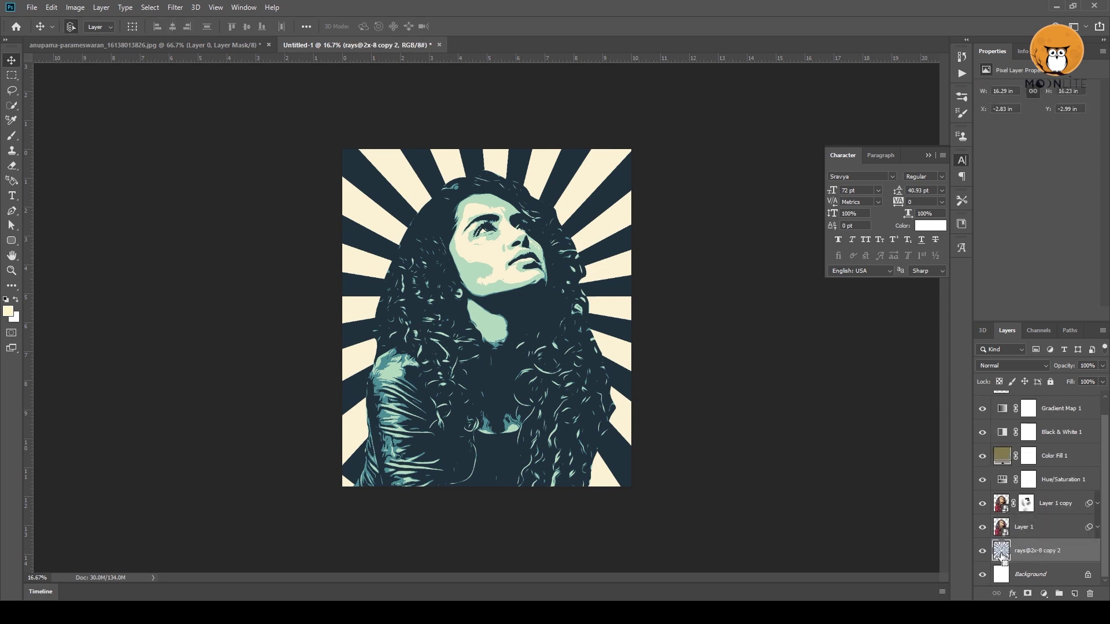
{"action": "key", "text": "ctrl+u"}
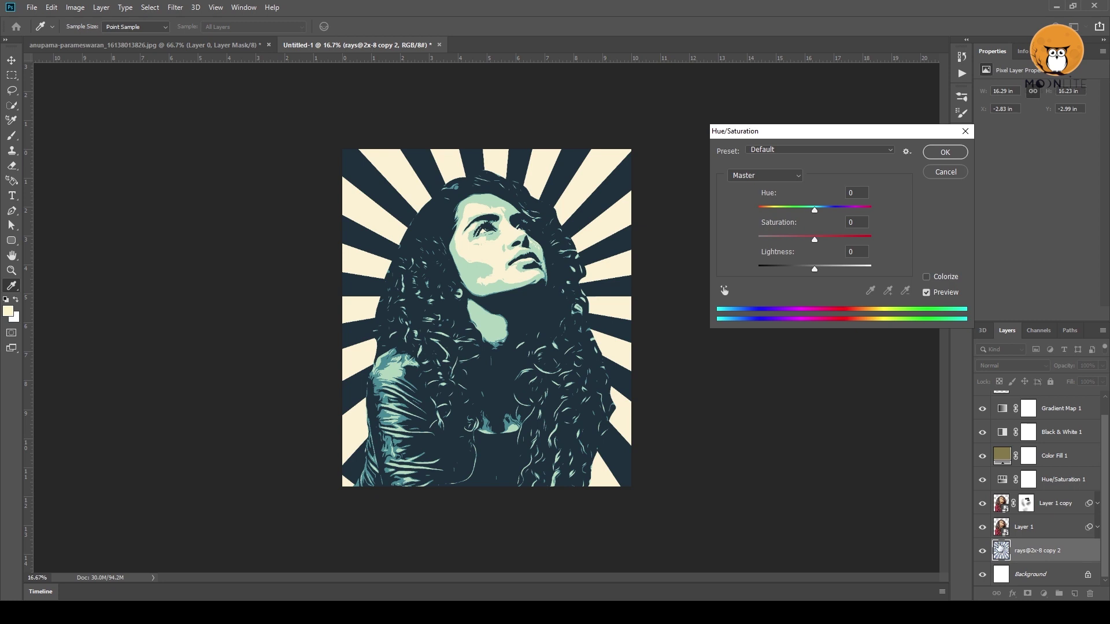
{"action": "left_click_drag", "start_coordinate": [817, 270], "coordinate": [832, 274]}
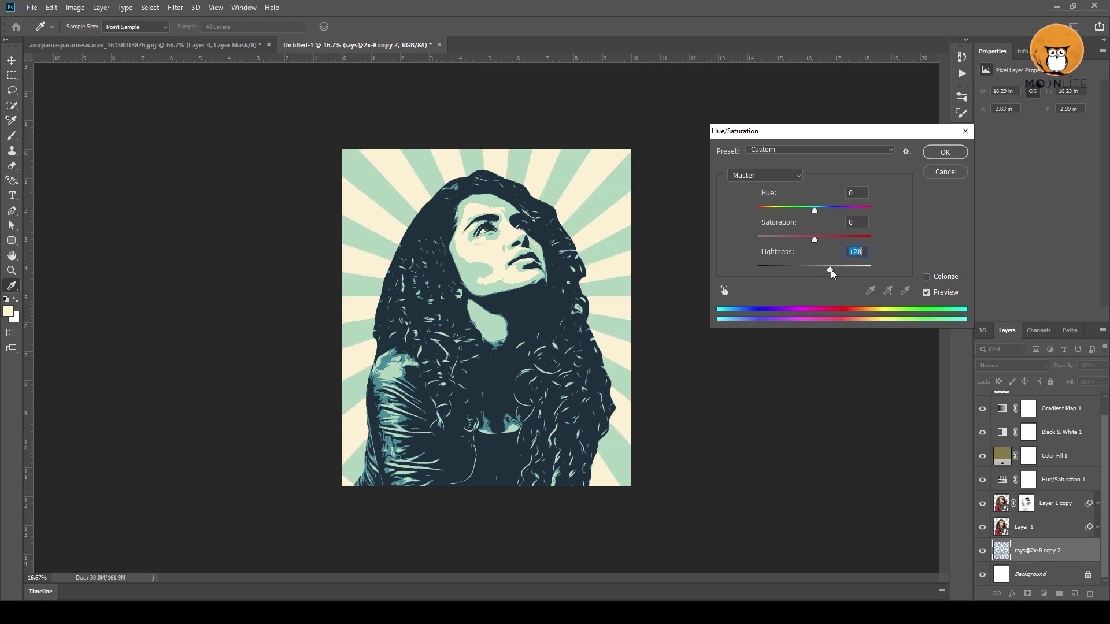
{"action": "left_click", "coordinate": [939, 171]}
Step: Set the merged rays layer's opacity to 75%
{"action": "left_click", "coordinate": [1101, 382]}
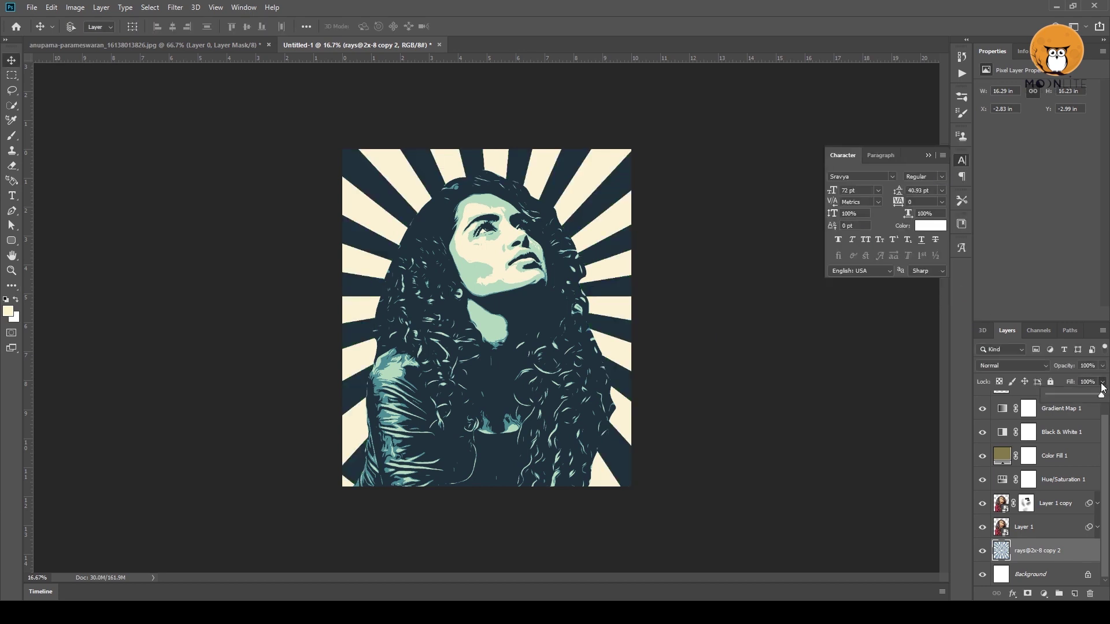
{"action": "left_click", "coordinate": [1101, 367]}
{"action": "left_click_drag", "start_coordinate": [1102, 381], "coordinate": [1077, 379]}
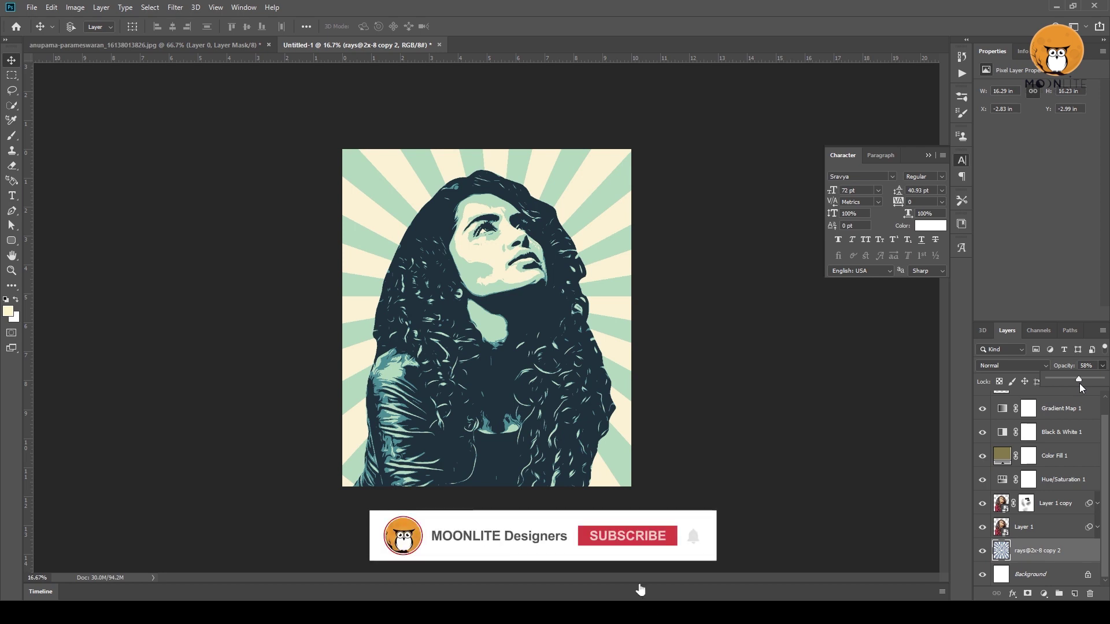
{"action": "left_click_drag", "start_coordinate": [1078, 380], "coordinate": [1083, 380]}
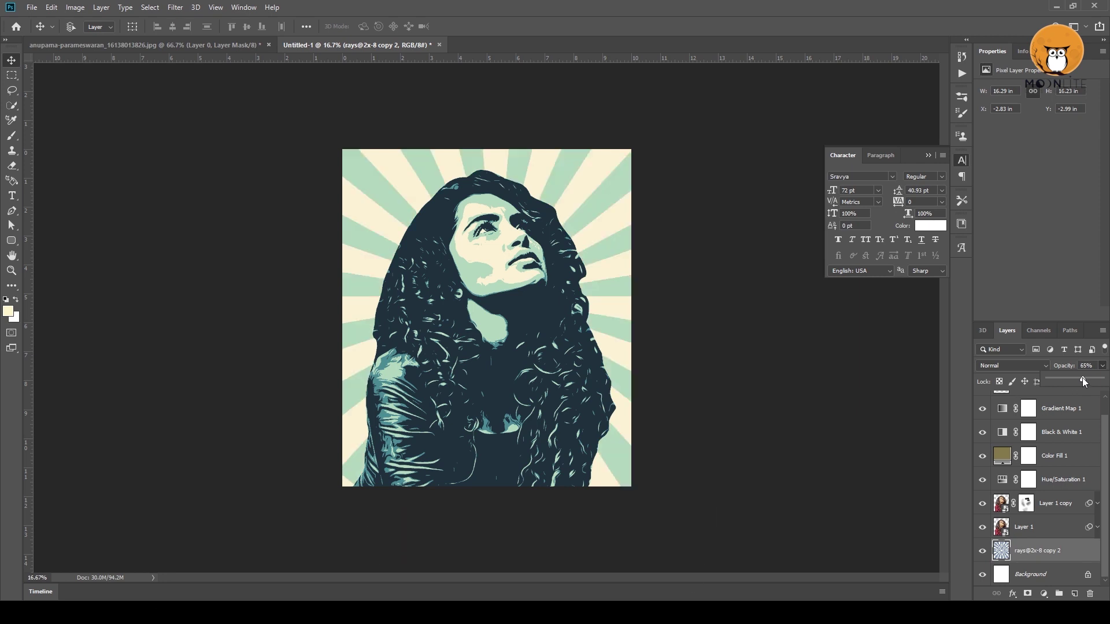
{"action": "mouse_move", "coordinate": [1085, 377]}
{"action": "left_mouse_down"}
{"action": "mouse_move", "coordinate": [1108, 381]}
{"action": "mouse_move", "coordinate": [1088, 381]}
{"action": "left_mouse_up"}
Step: Rotate the Lines texture 90° and stretch it across the whole canvas
{"action": "scroll", "coordinate": [463, 242], "scroll_direction": "up", "scroll_amount": 2}
{"action": "scroll", "coordinate": [480, 251], "scroll_direction": "down", "scroll_amount": 2}
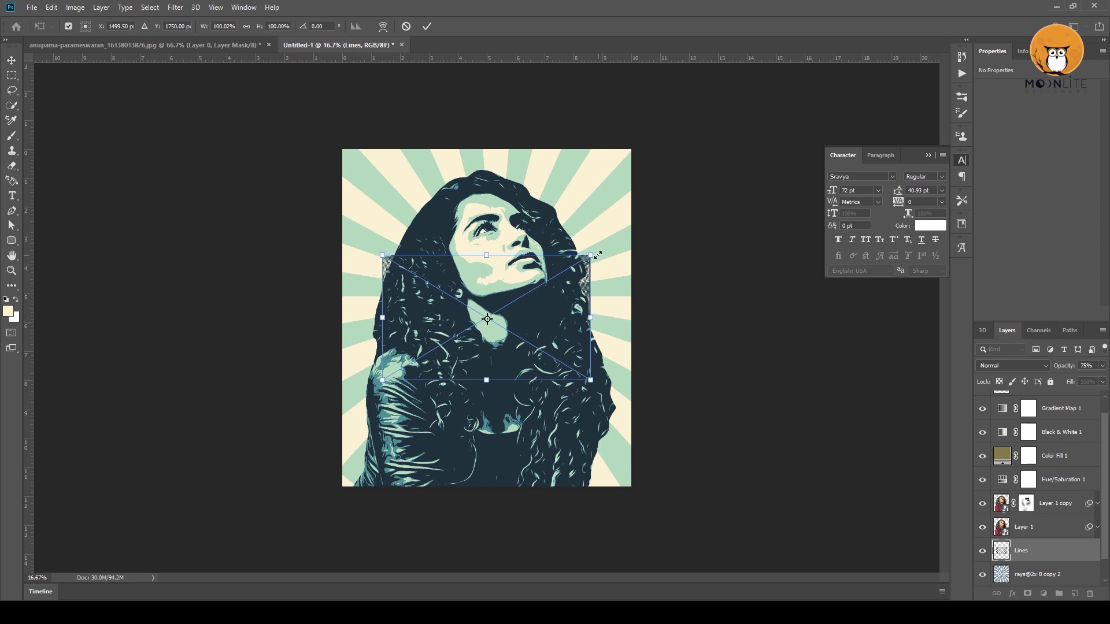
{"action": "mouse_move", "coordinate": [597, 255]}
{"action": "left_mouse_down"}
{"action": "mouse_move", "coordinate": [552, 424]}
{"action": "mouse_move", "coordinate": [555, 495]}
{"action": "mouse_move", "coordinate": [730, 575]}
{"action": "left_mouse_up"}
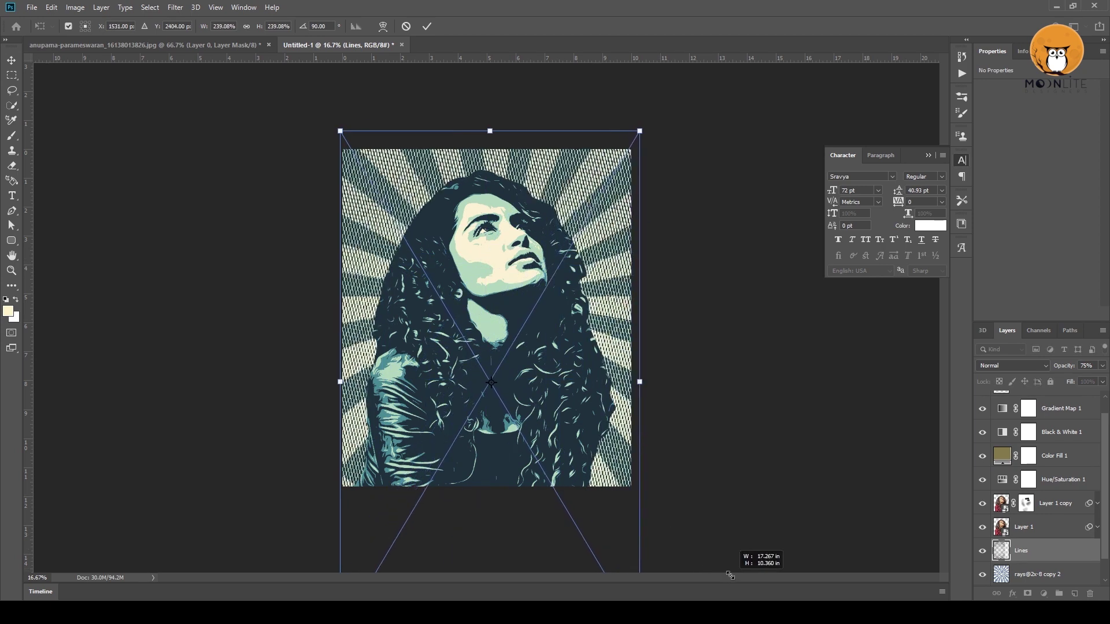
{"action": "key", "text": "Return"}
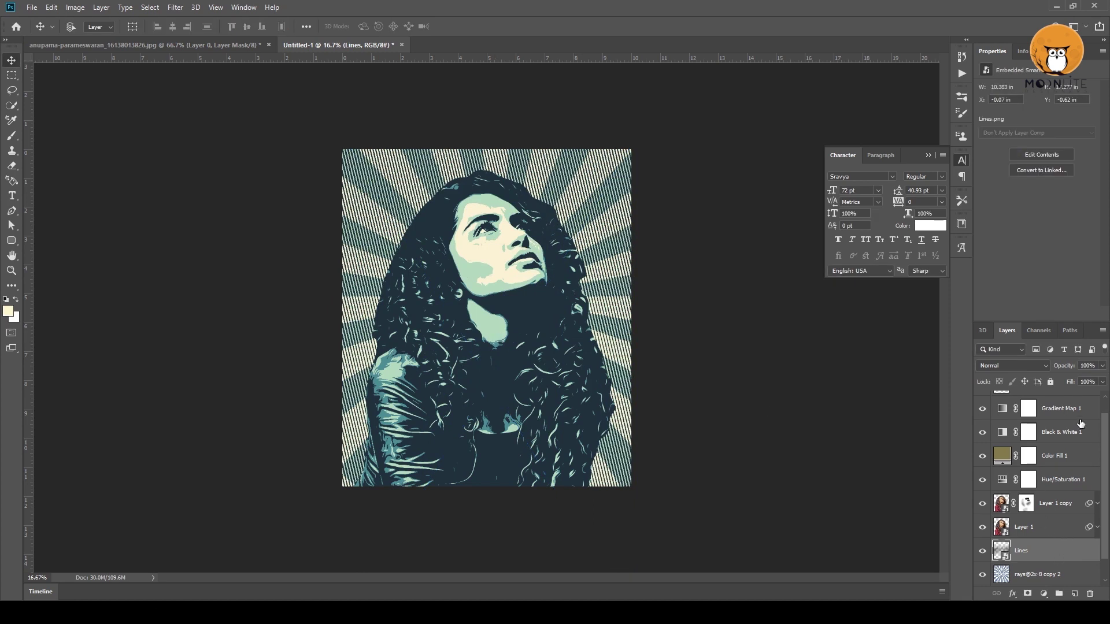
Step: Fade the Lines texture to 42% opacity and duplicate it above Layer 1 copy
{"action": "left_click", "coordinate": [1100, 368]}
{"action": "left_click_drag", "start_coordinate": [1100, 382], "coordinate": [1071, 380]}
{"action": "key", "text": "ctrl+plus"}
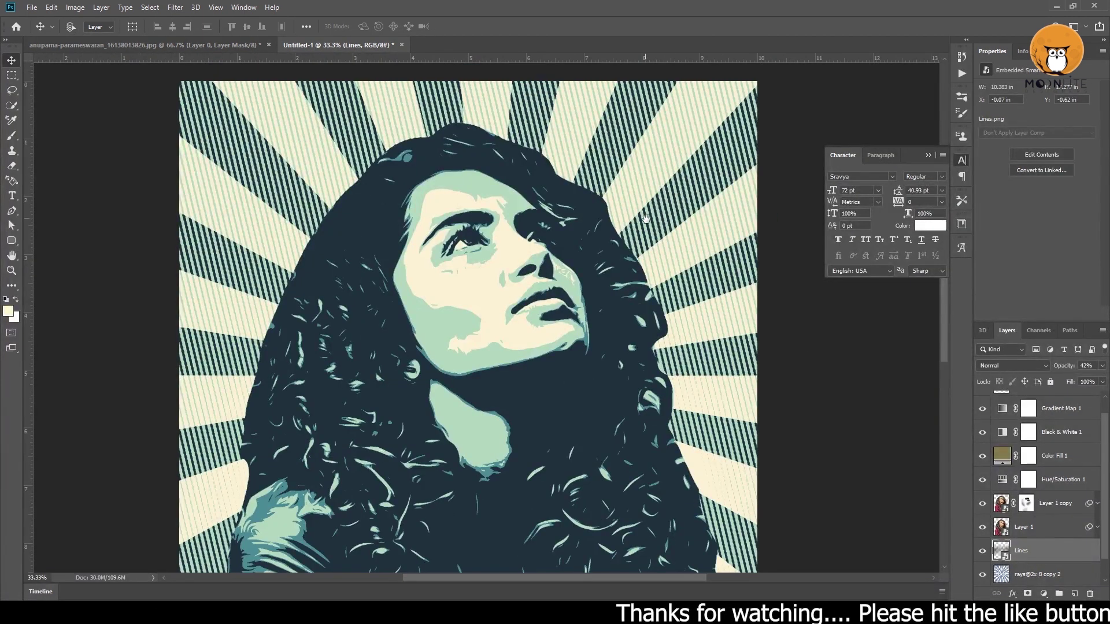
{"action": "key", "text": "ctrl+minus"}
{"action": "mouse_move", "coordinate": [540, 321]}
{"action": "left_mouse_down"}
{"action": "mouse_move", "coordinate": [605, 240]}
{"action": "mouse_move", "coordinate": [551, 287]}
{"action": "left_mouse_up"}
{"action": "key", "text": "ctrl+minus"}
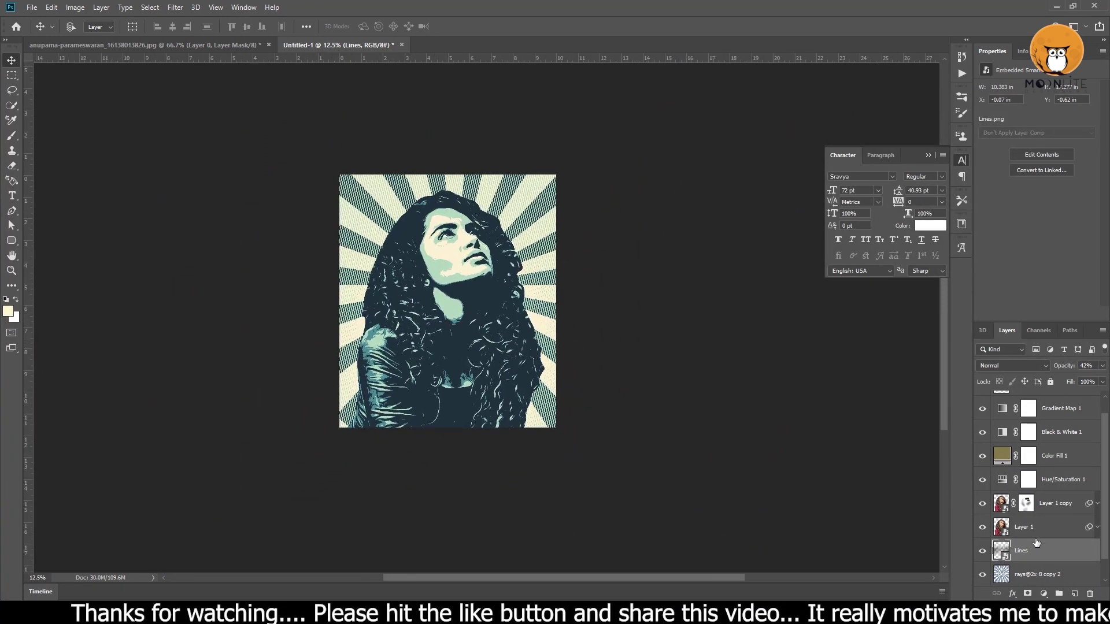
{"action": "left_click_drag", "start_coordinate": [1032, 550], "coordinate": [1043, 499]}
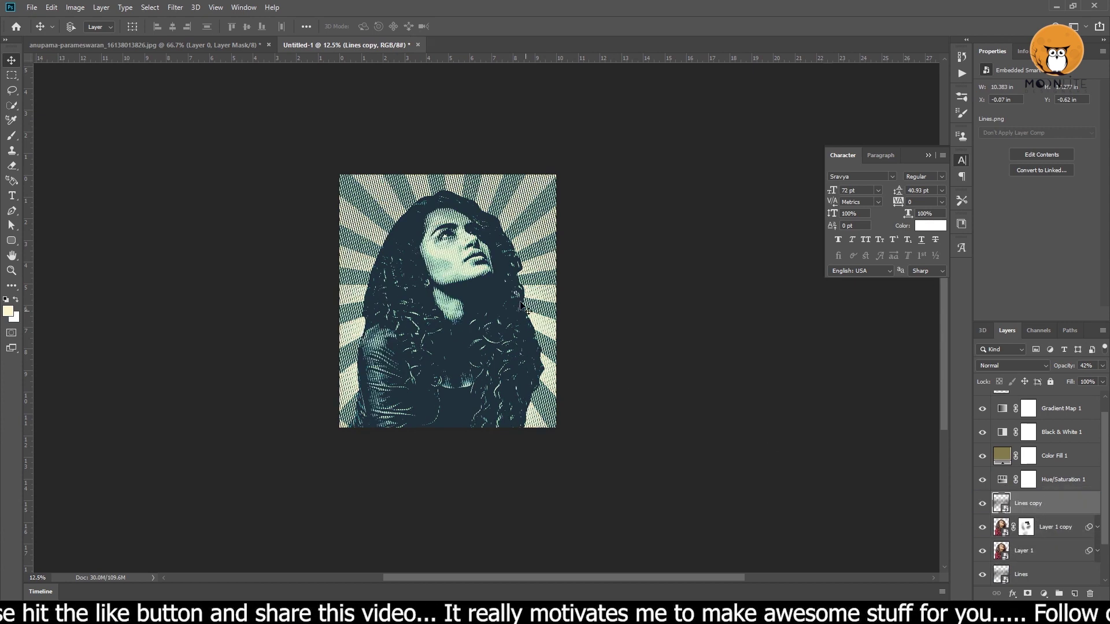
Step: Mask the Lines copy with the Layer 1 copy silhouette, inverting it so the stripes cover only the woman
{"action": "left_click", "coordinate": [466, 253]}
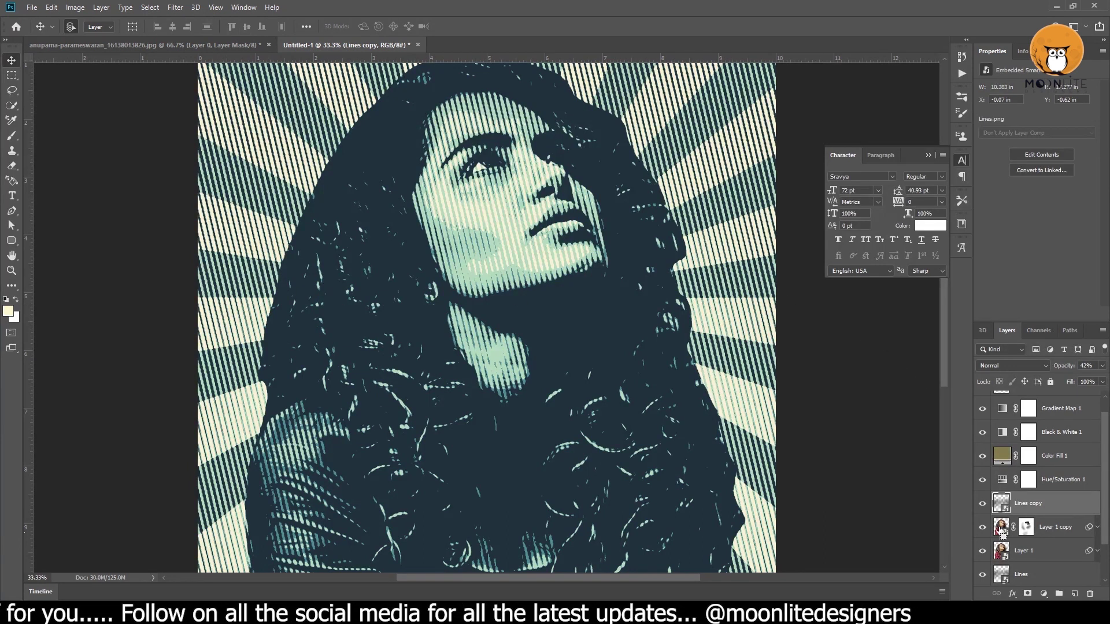
{"action": "left_click", "coordinate": [1001, 531], "text": "ctrl"}
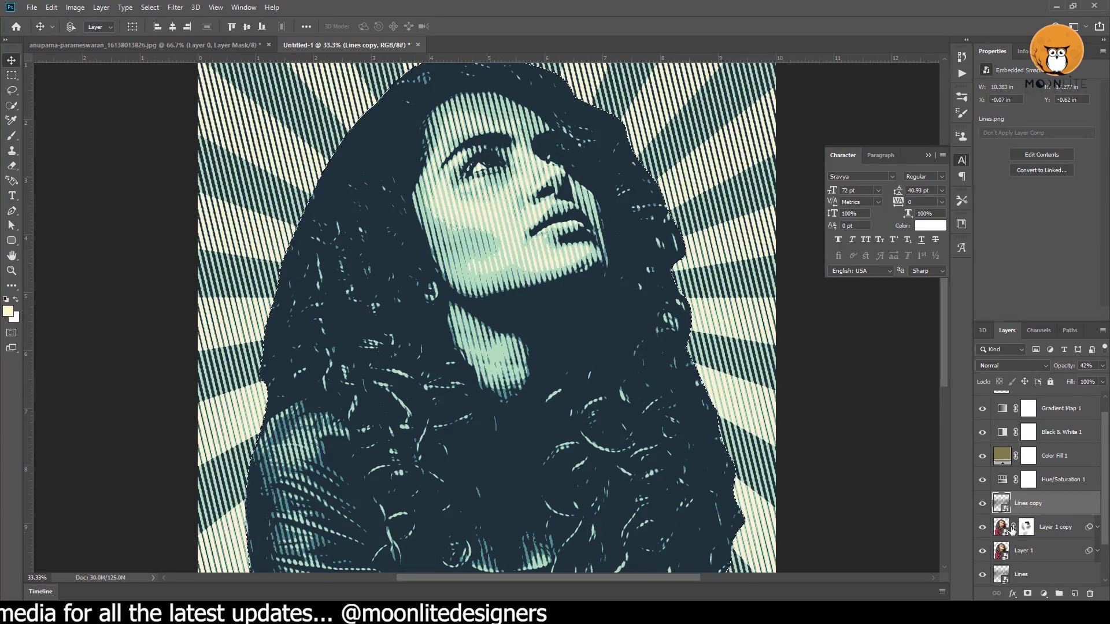
{"action": "left_click", "coordinate": [1027, 593], "text": "alt"}
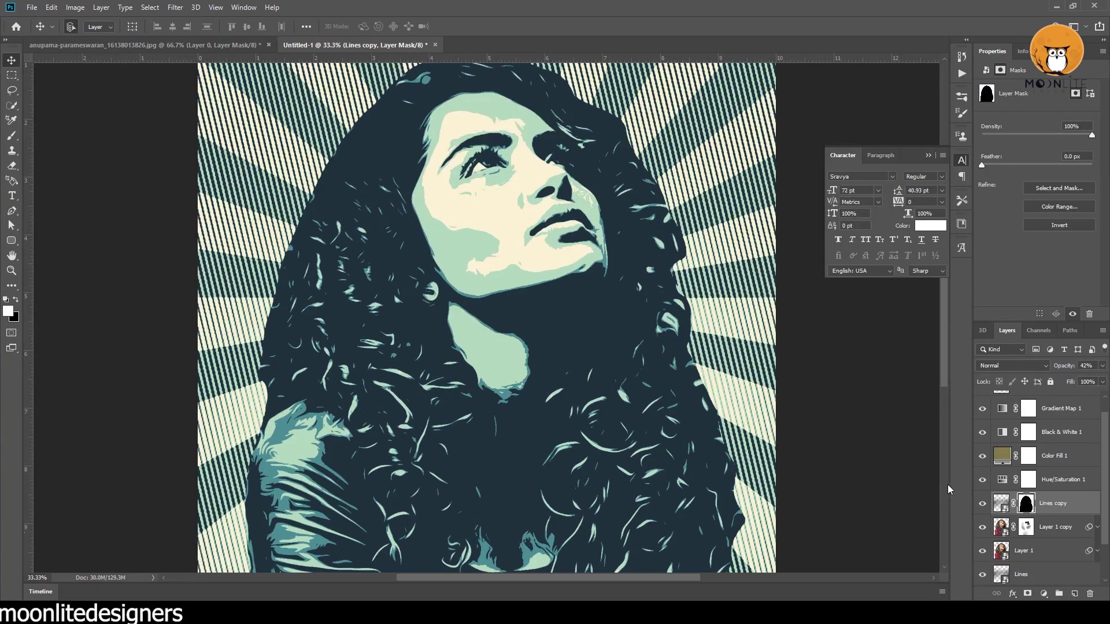
{"action": "key", "text": "ctrl+i"}
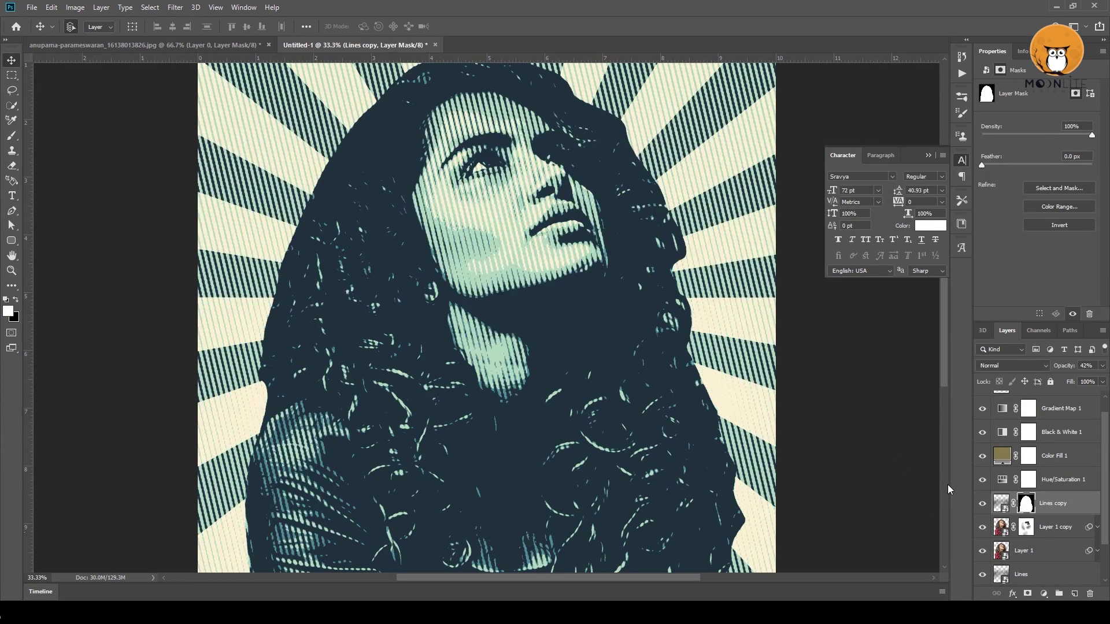
{"action": "left_click", "coordinate": [512, 248], "text": "alt"}
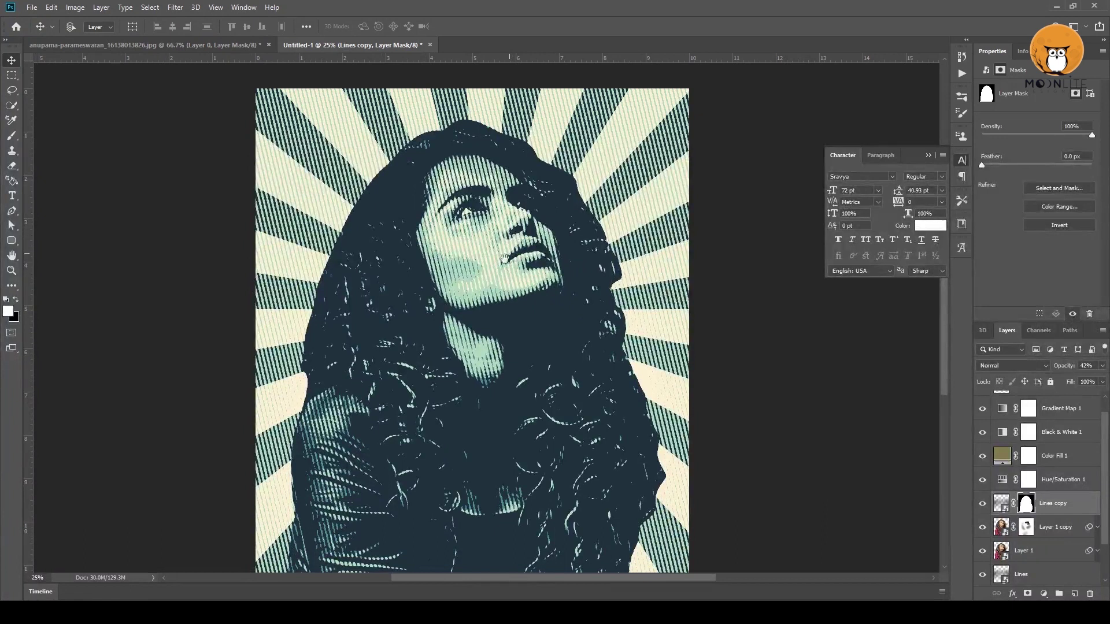
{"action": "scroll", "coordinate": [489, 393], "scroll_direction": "down", "scroll_amount": 1}
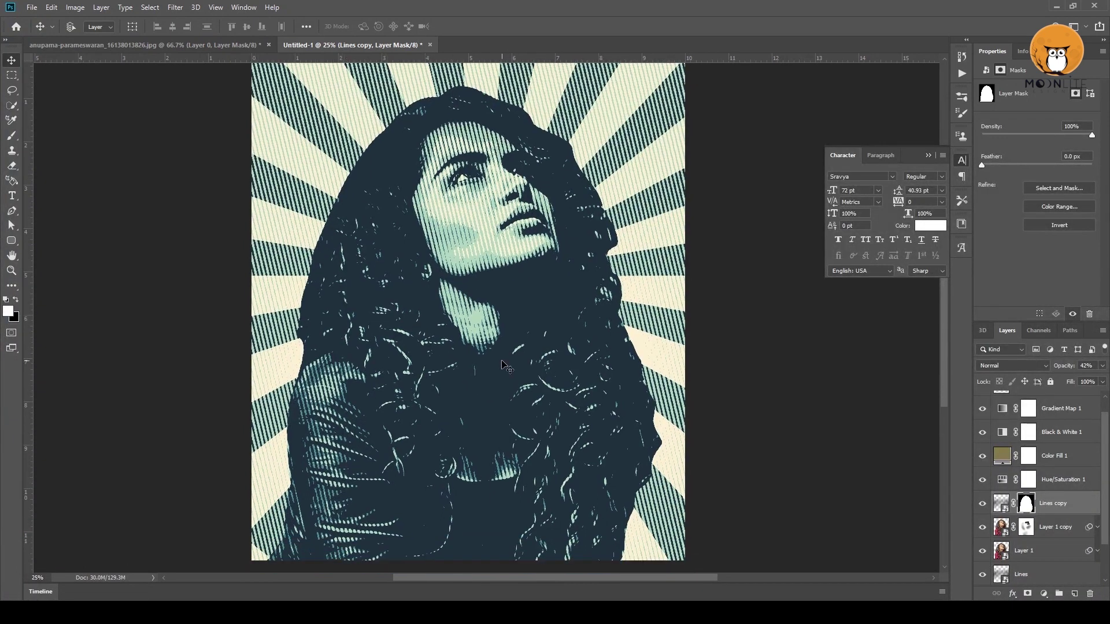
Step: Set the Lines copy blend mode to Soft Light
{"action": "left_click", "coordinate": [1031, 367]}
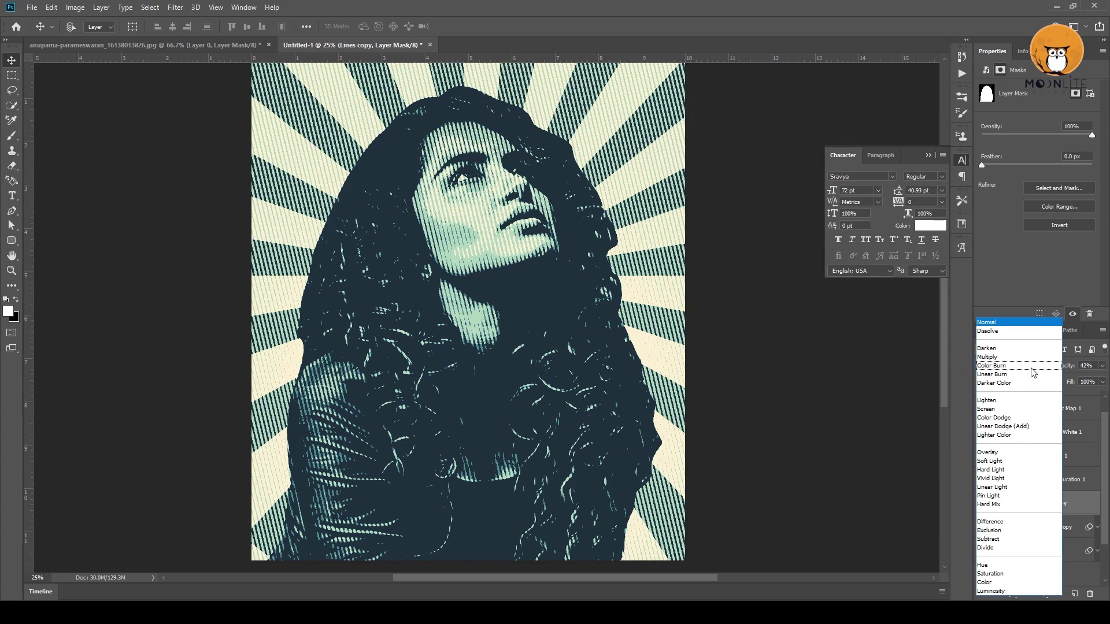
{"action": "left_click", "coordinate": [998, 461]}
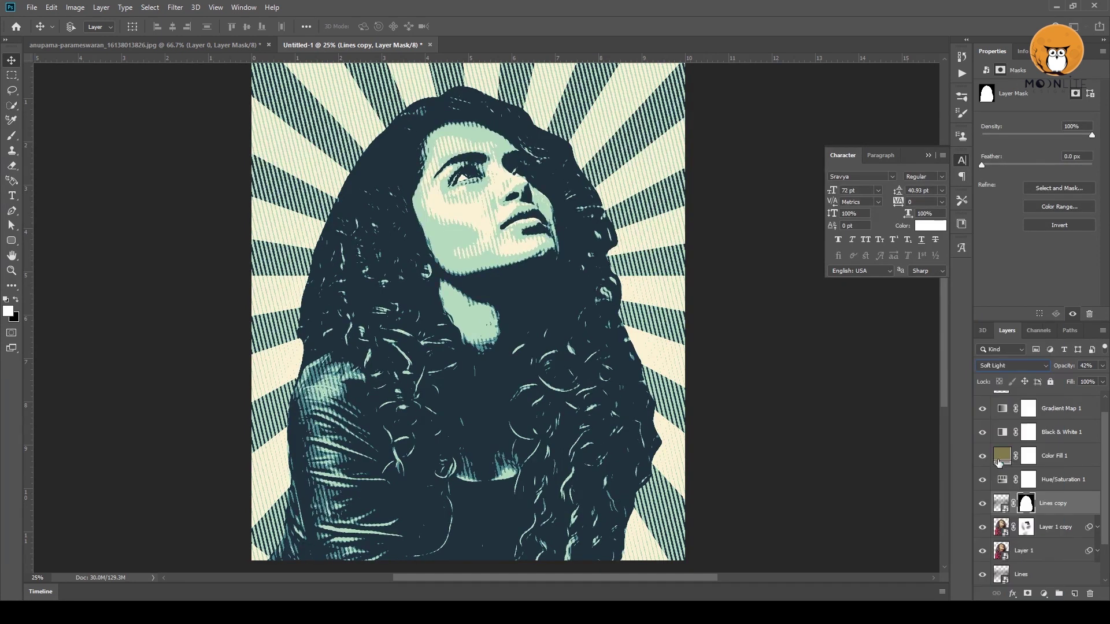
{"action": "left_click_drag", "start_coordinate": [490, 274], "coordinate": [487, 294]}
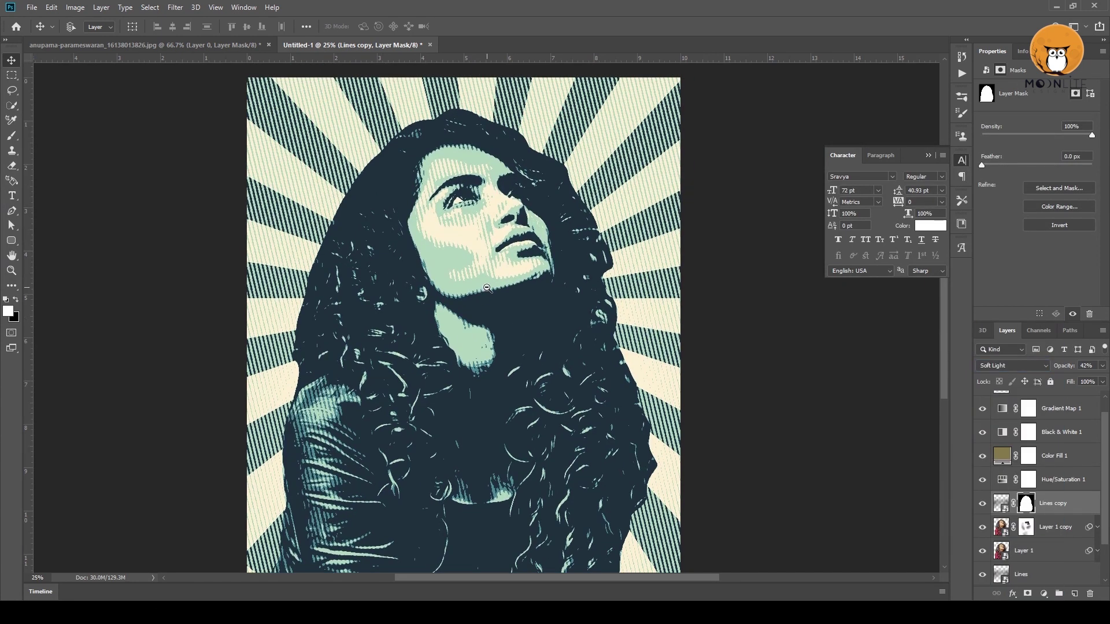
{"action": "key", "text": "ctrl+minus"}
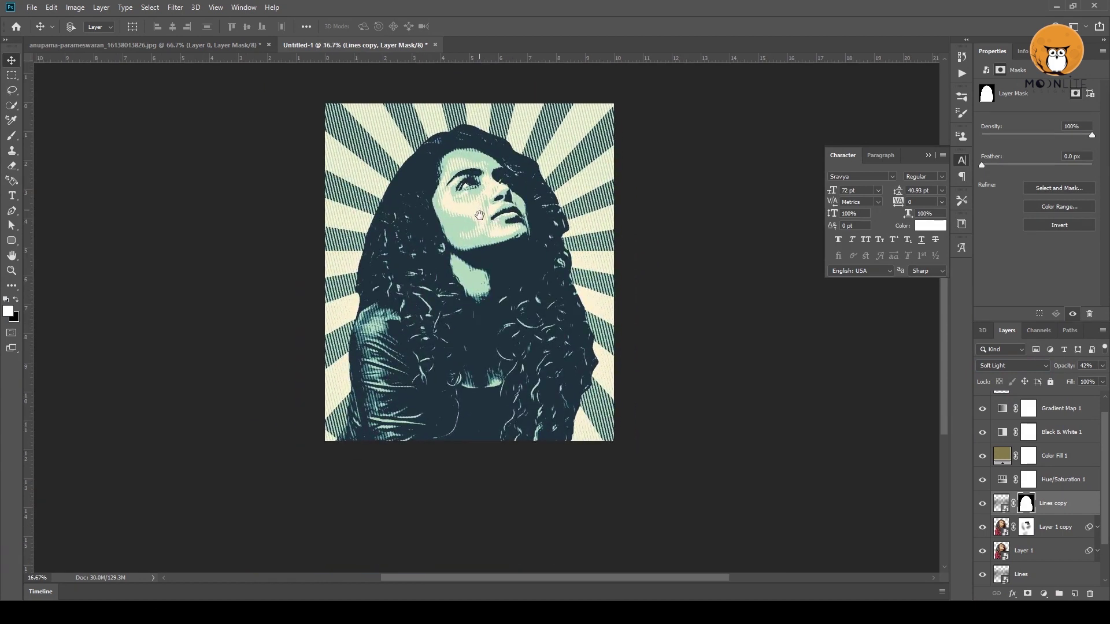
{"action": "left_click_drag", "start_coordinate": [495, 219], "coordinate": [481, 234]}
{"action": "key", "text": "ctrl+plus"}
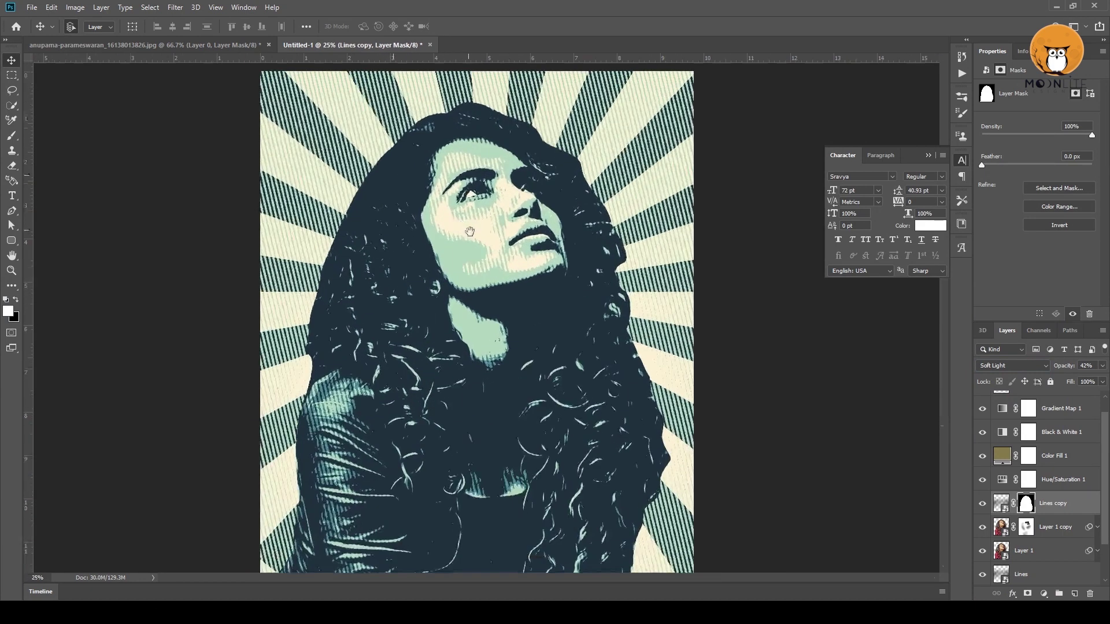
Step: Give the Lines copy 50% opacity and 86% fill
{"action": "left_click", "coordinate": [1103, 382]}
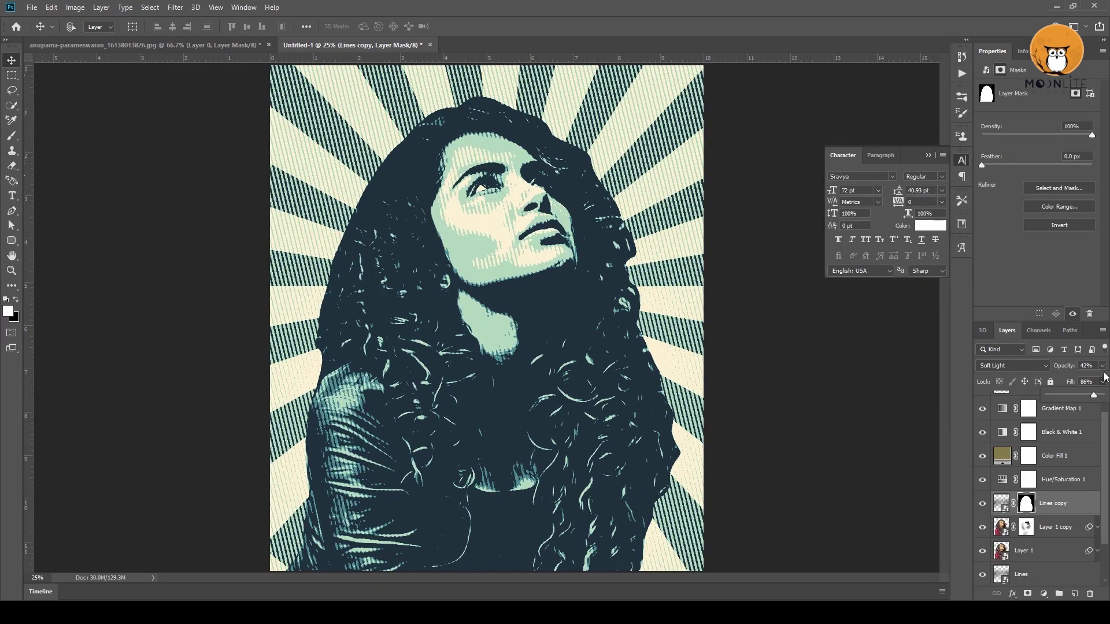
{"action": "left_click", "coordinate": [1101, 367]}
{"action": "left_click_drag", "start_coordinate": [1081, 377], "coordinate": [1100, 379]}
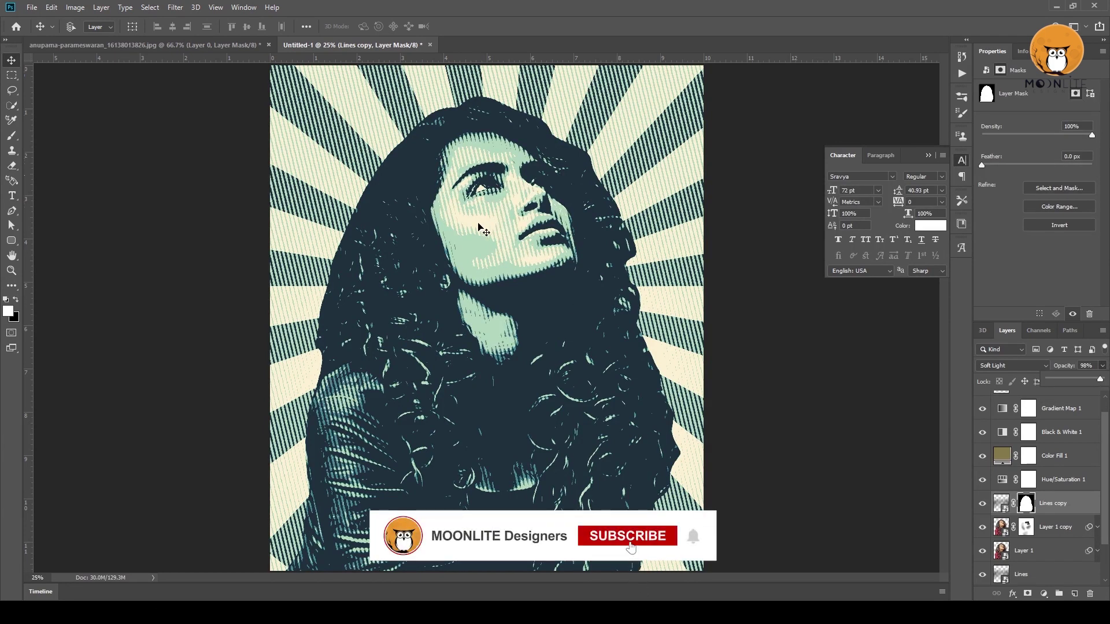
{"action": "left_click_drag", "start_coordinate": [1099, 378], "coordinate": [1078, 380]}
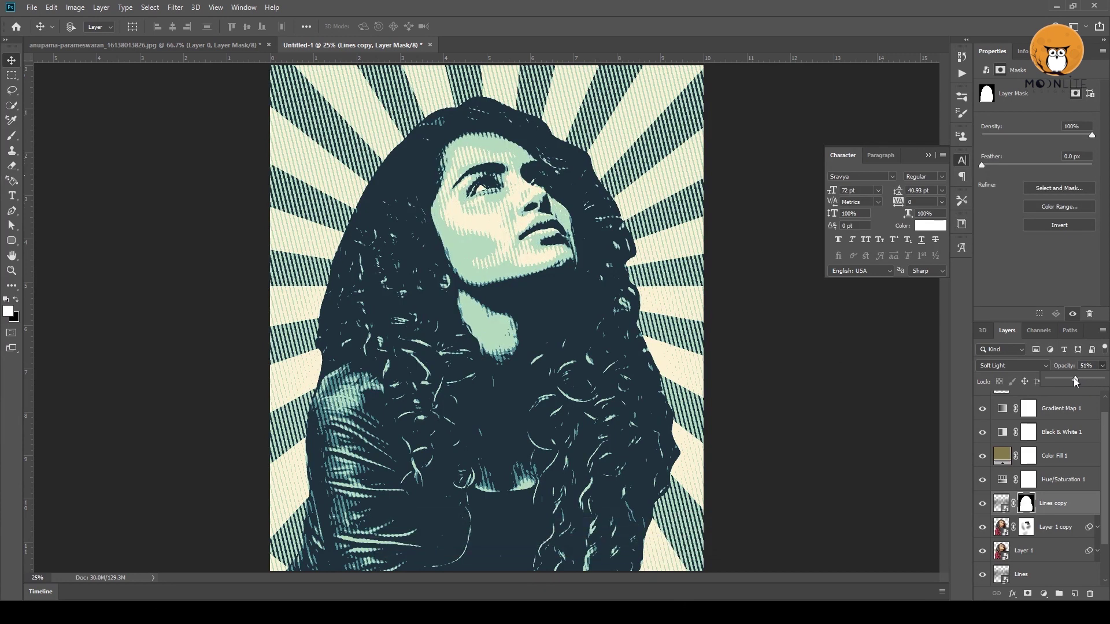
{"action": "left_click", "coordinate": [1059, 513]}
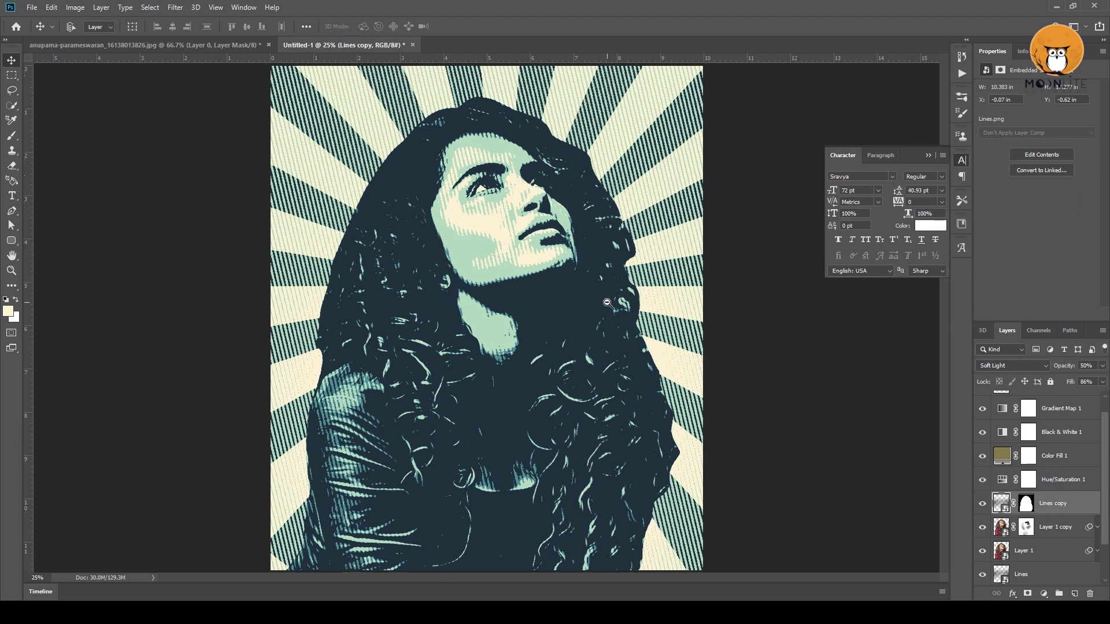
{"action": "key", "text": "ctrl+minus"}
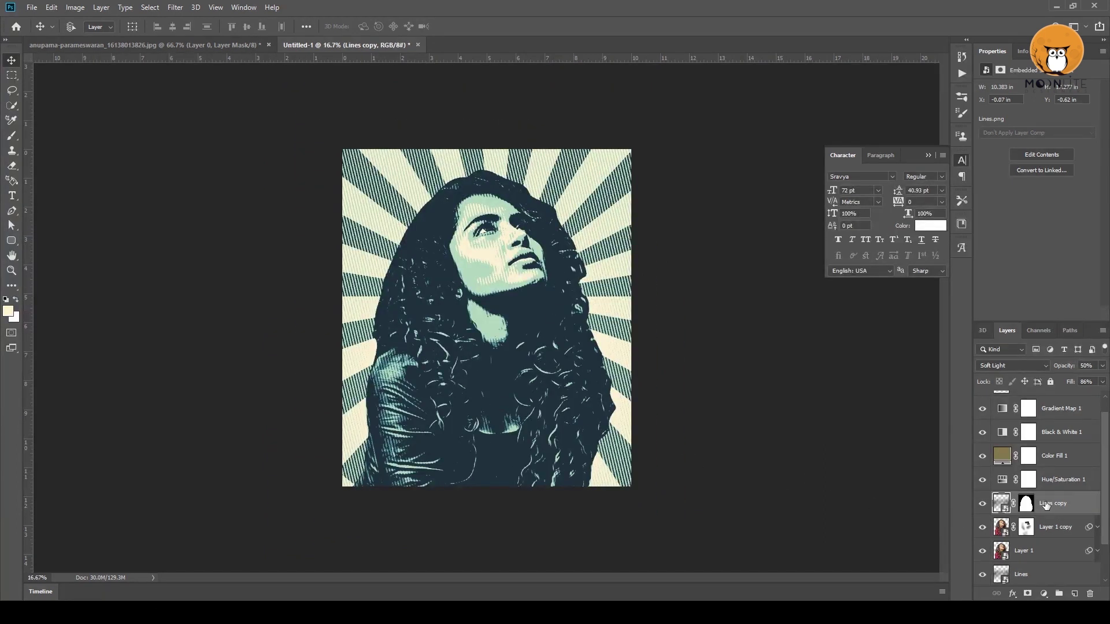
{"action": "left_click", "coordinate": [1068, 484]}
{"action": "left_click", "coordinate": [1066, 507]}
Step: Add a cream fff4c9 Solid Color fill layer over the artwork
{"action": "left_click", "coordinate": [1051, 596]}
{"action": "left_click", "coordinate": [1040, 396]}
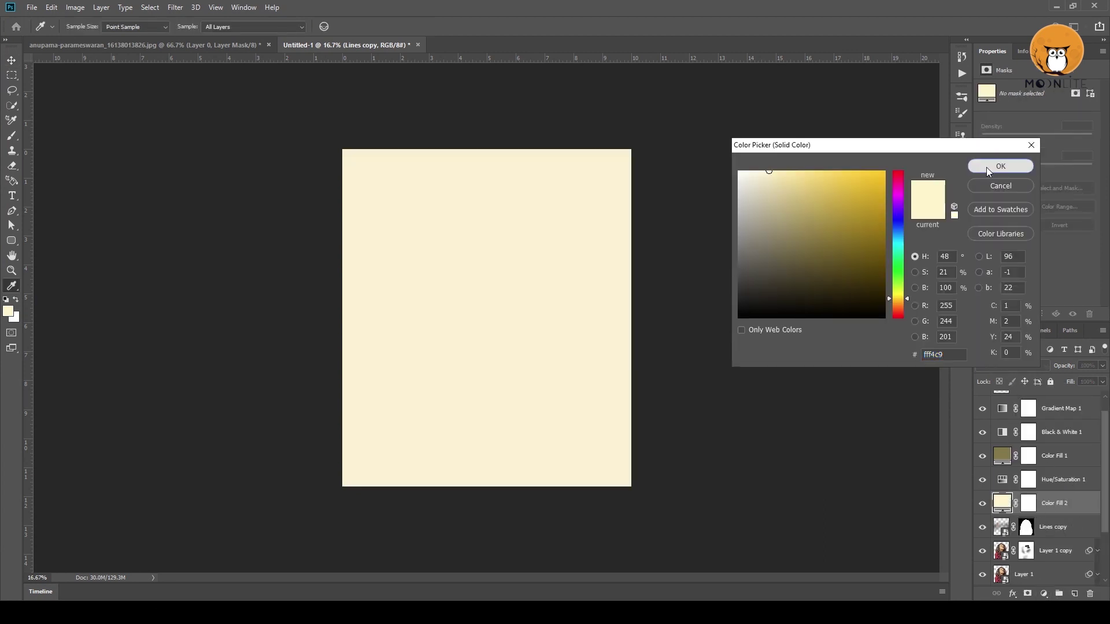
{"action": "left_click", "coordinate": [986, 167]}
Step: Select the whole canvas and contract the selection by 100 px, applying at canvas bounds
{"action": "left_click", "coordinate": [997, 504], "text": "ctrl"}
{"action": "left_click", "coordinate": [142, 6]}
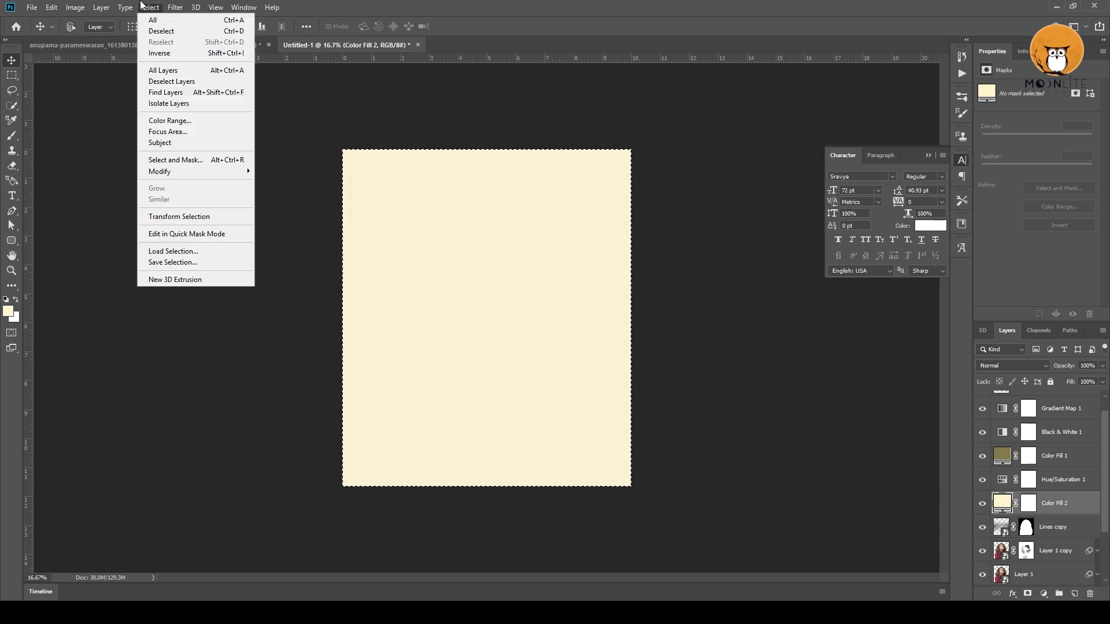
{"action": "mouse_move", "coordinate": [193, 171]}
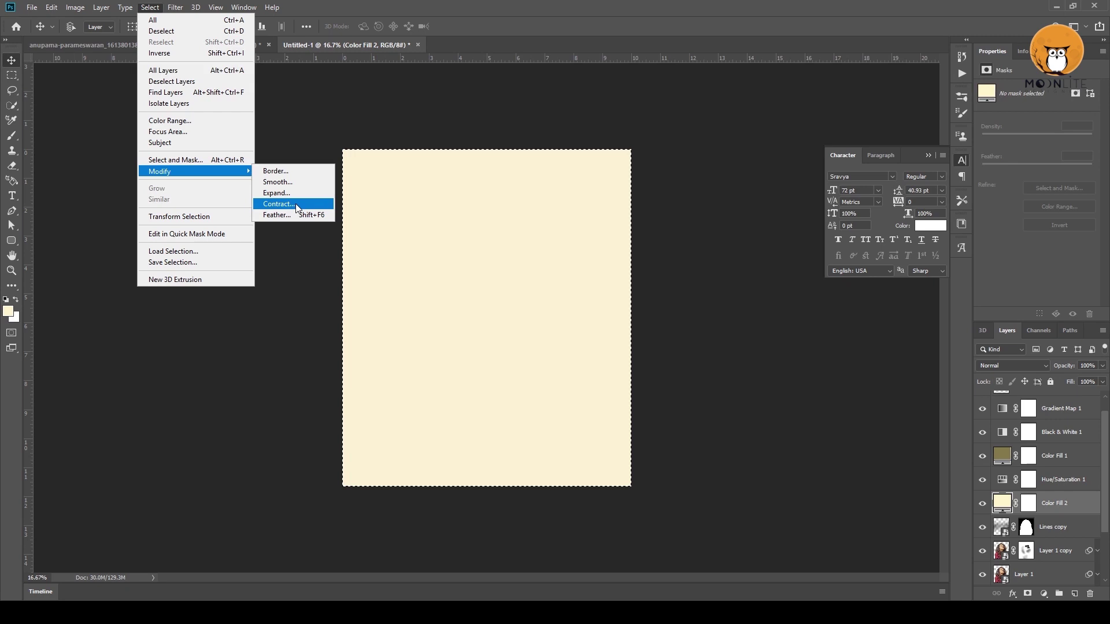
{"action": "left_click", "coordinate": [277, 204]}
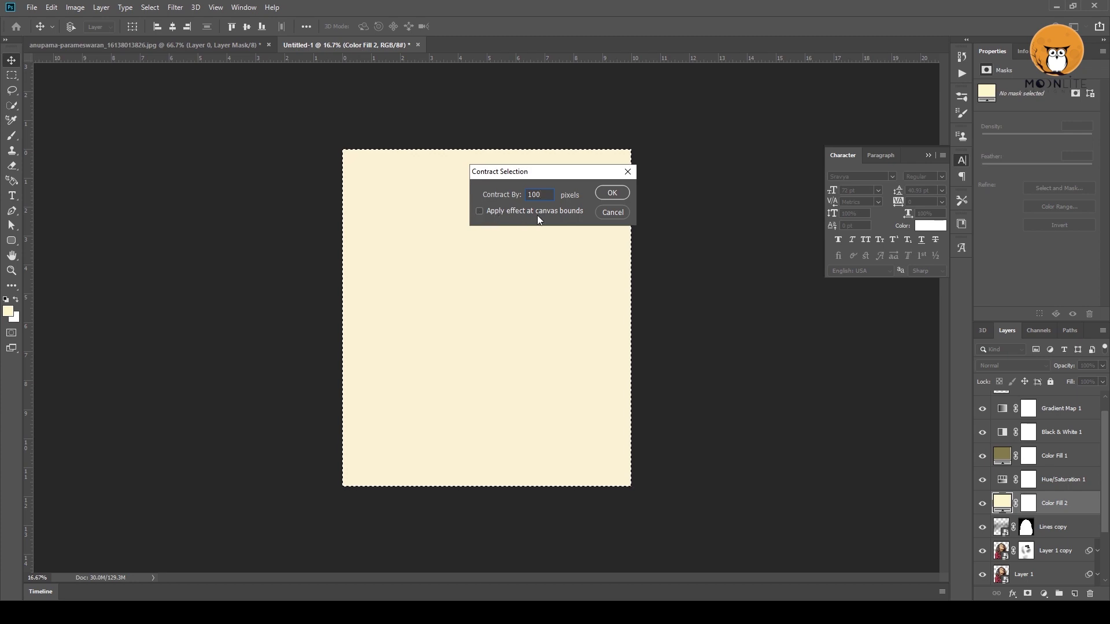
{"action": "left_click", "coordinate": [480, 211]}
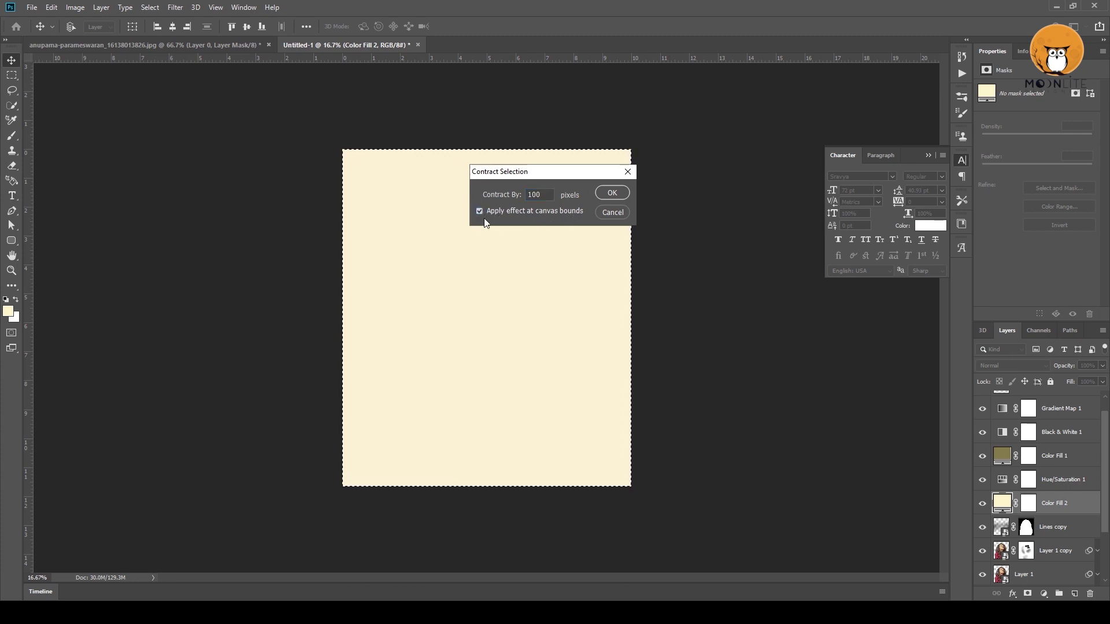
{"action": "left_click", "coordinate": [612, 194]}
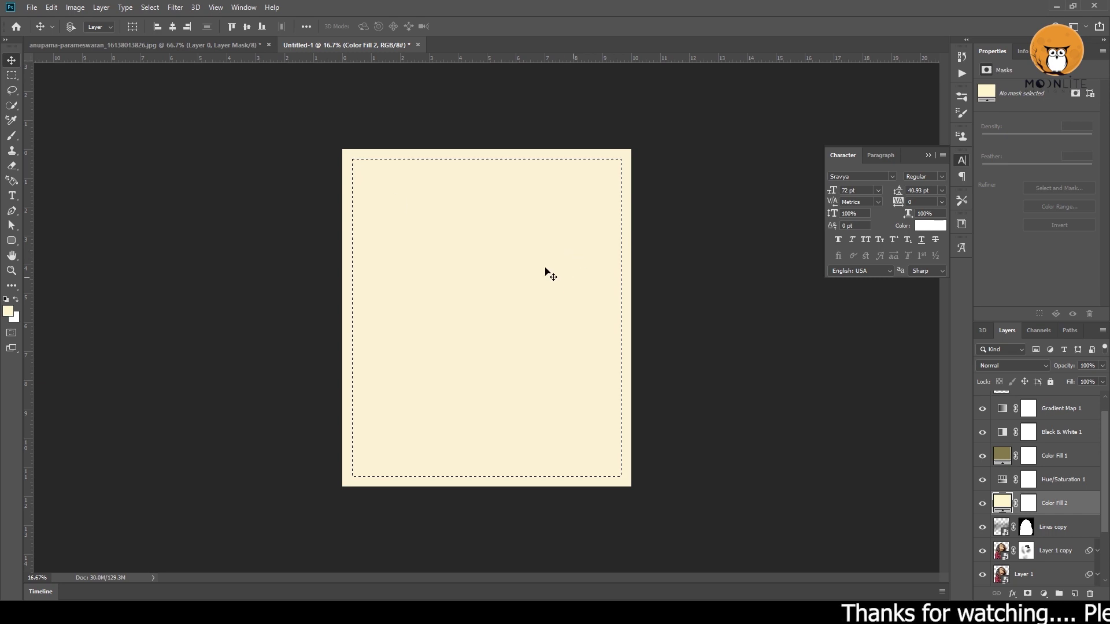
Step: Contract the selection by 150 px and fill Color Fill 2's mask black to leave a cream border
{"action": "left_click", "coordinate": [149, 8]}
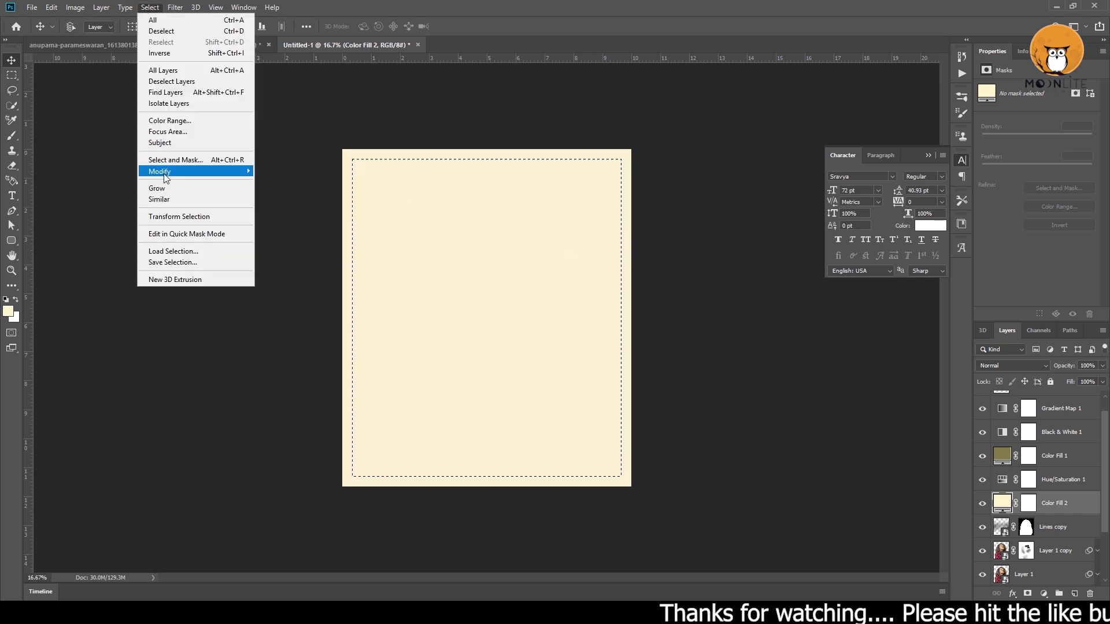
{"action": "left_click", "coordinate": [282, 203]}
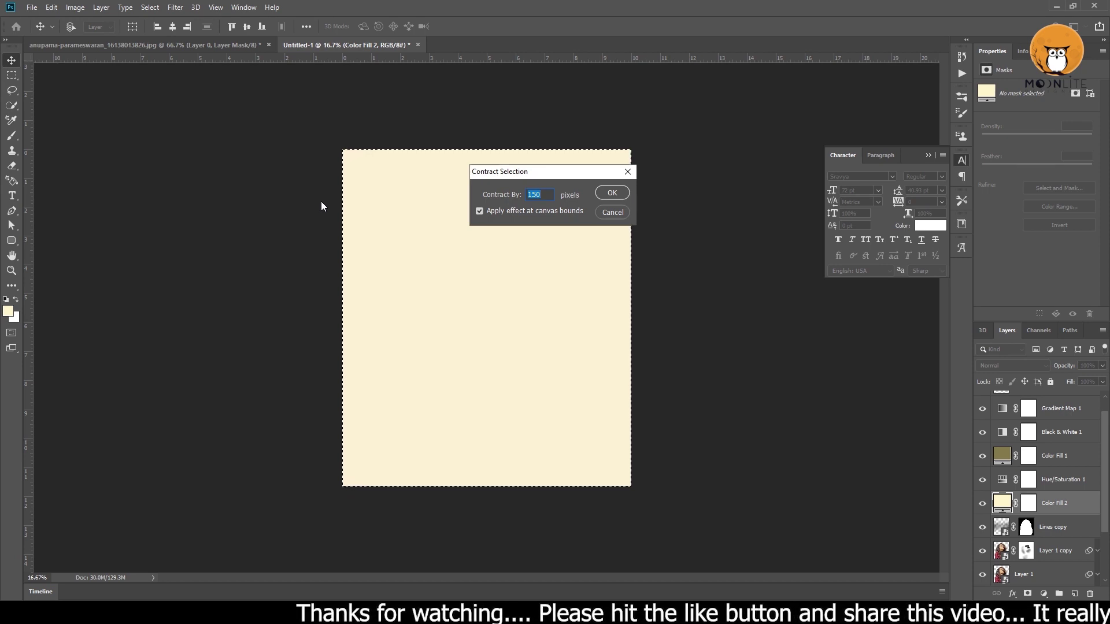
{"action": "key", "text": "Return"}
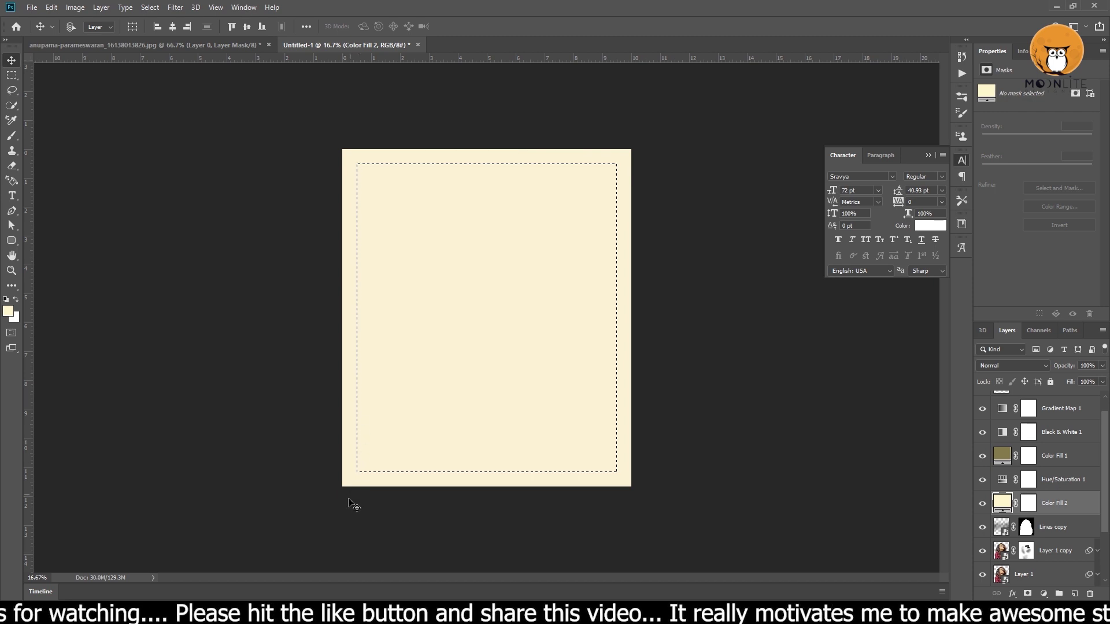
{"action": "left_click", "coordinate": [1029, 503]}
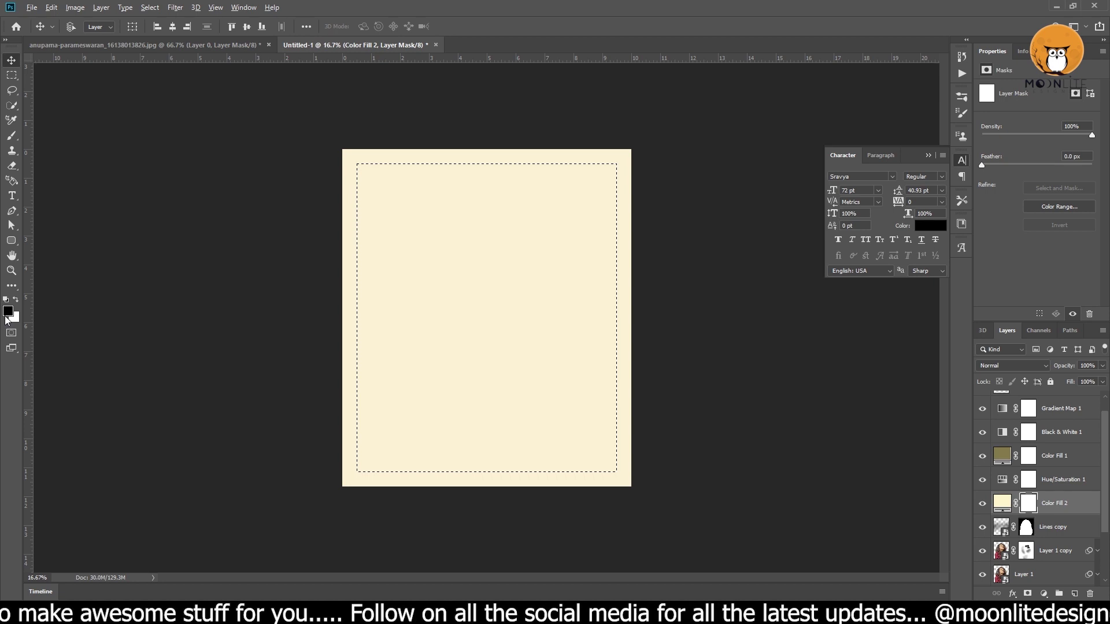
{"action": "key", "text": "alt+BackSpace"}
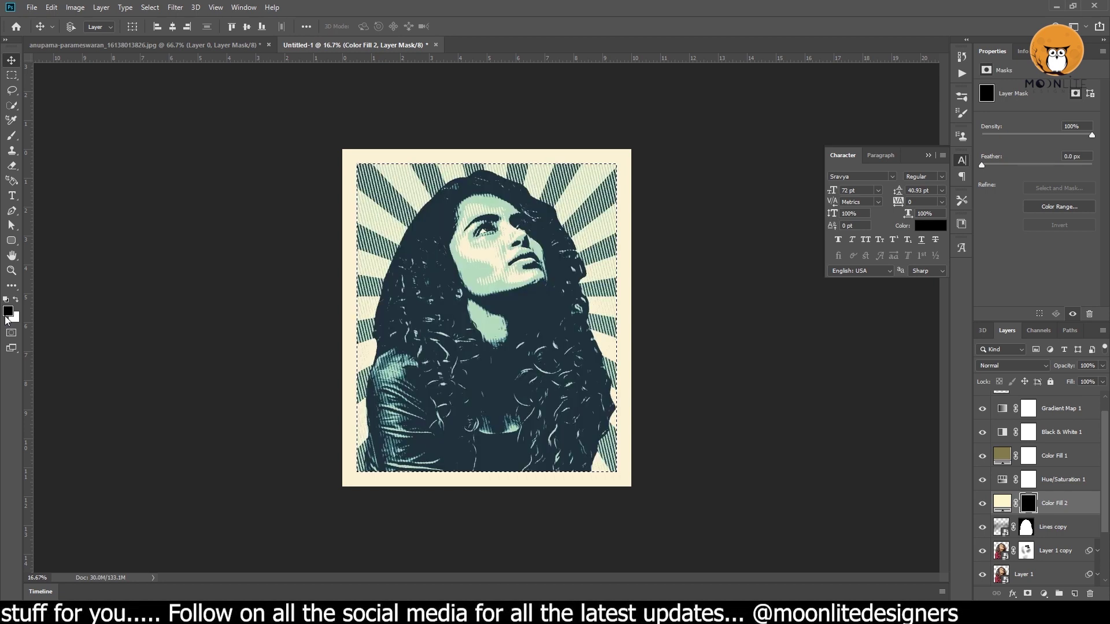
{"action": "key", "text": "ctrl+d"}
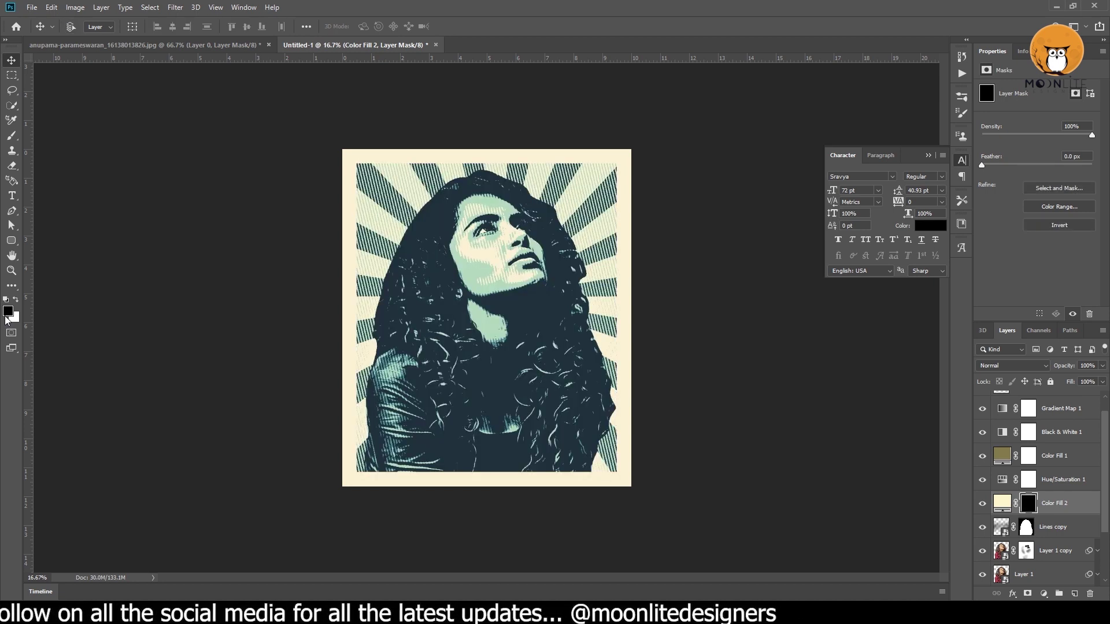
{"action": "left_click_drag", "start_coordinate": [453, 270], "coordinate": [462, 304]}
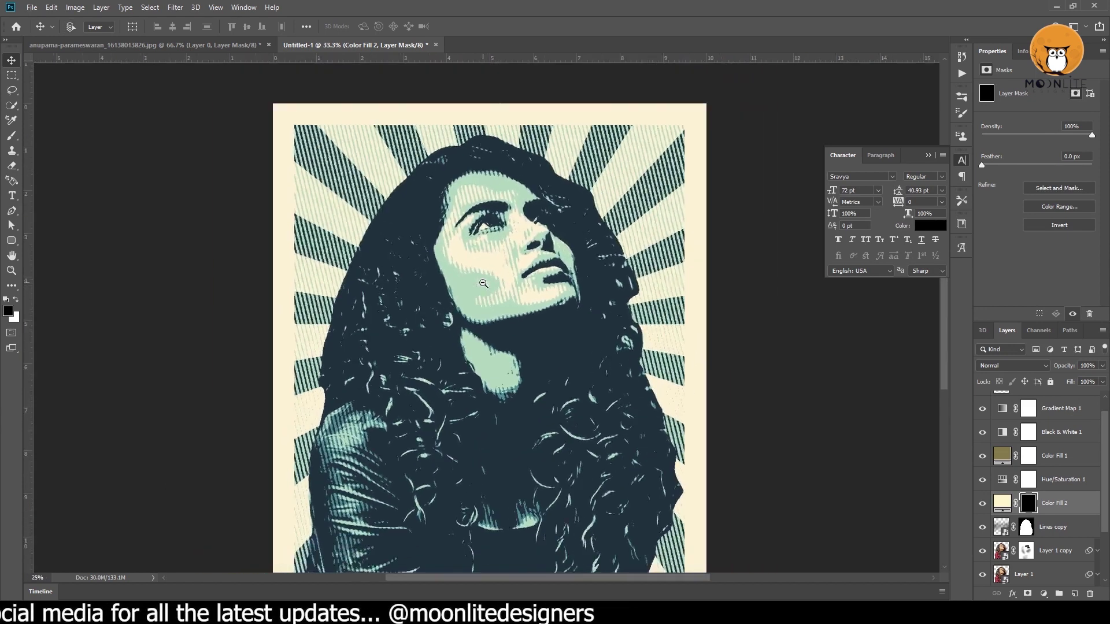
{"action": "left_click", "coordinate": [463, 304]}
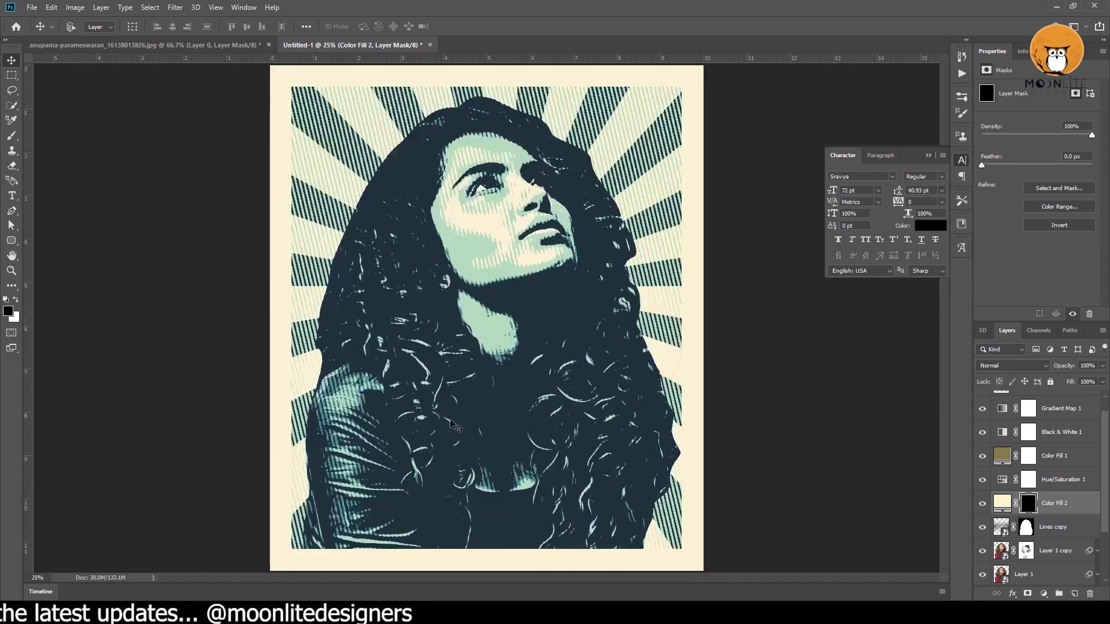
{"action": "left_click", "coordinate": [1001, 458]}
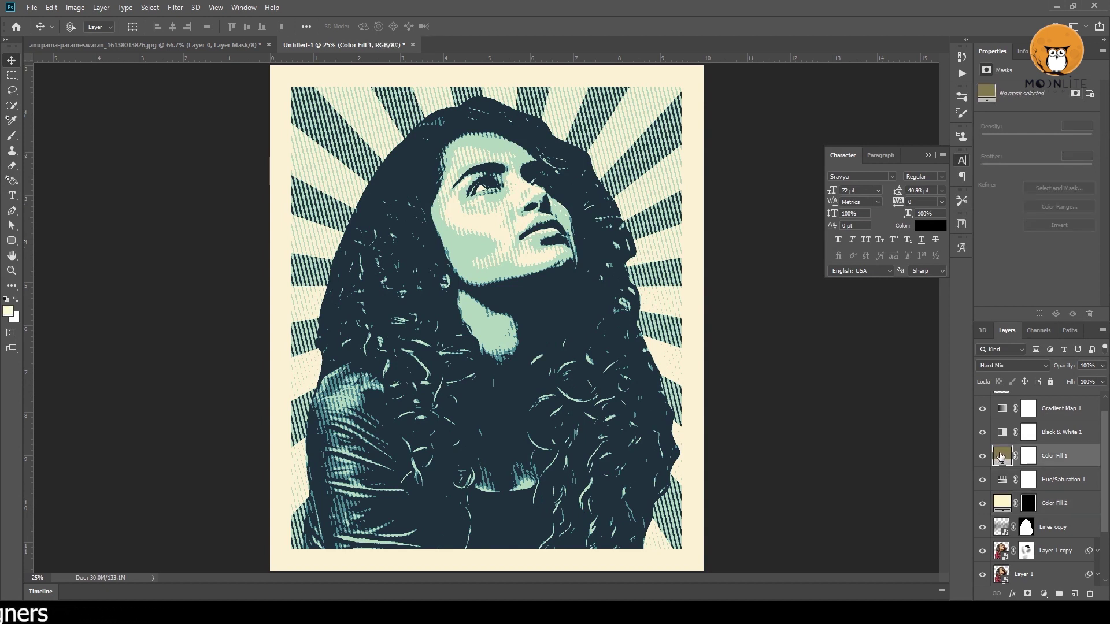
Step: Change Color Fill 1 from 857949 to the lighter olive 968b60
{"action": "double_click", "coordinate": [1001, 456]}
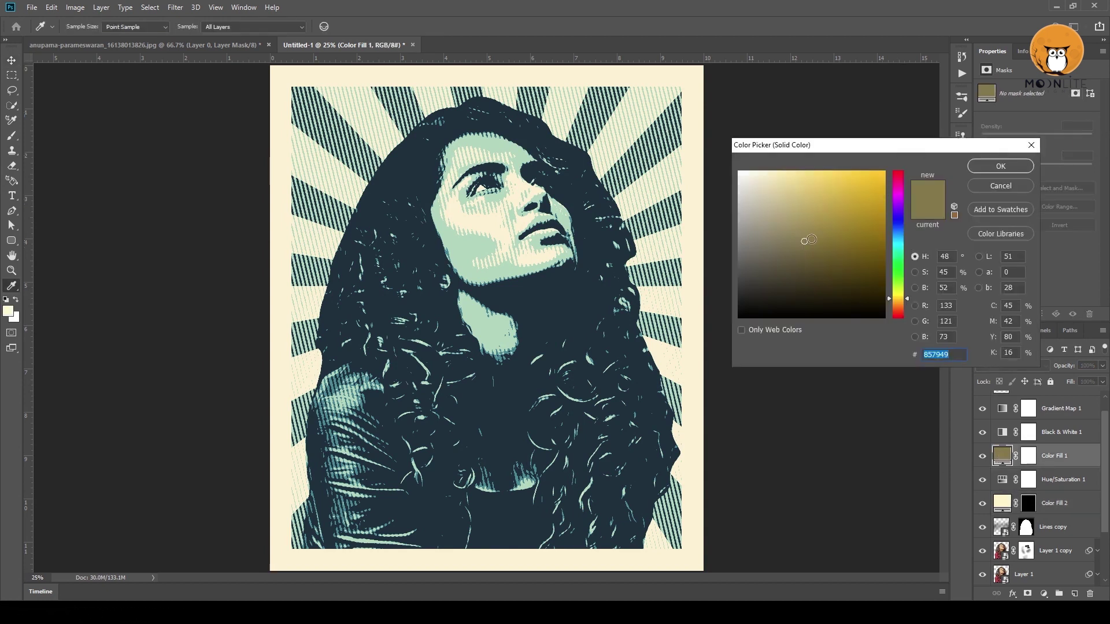
{"action": "left_click", "coordinate": [801, 228]}
{"action": "left_click_drag", "start_coordinate": [802, 228], "coordinate": [788, 230]}
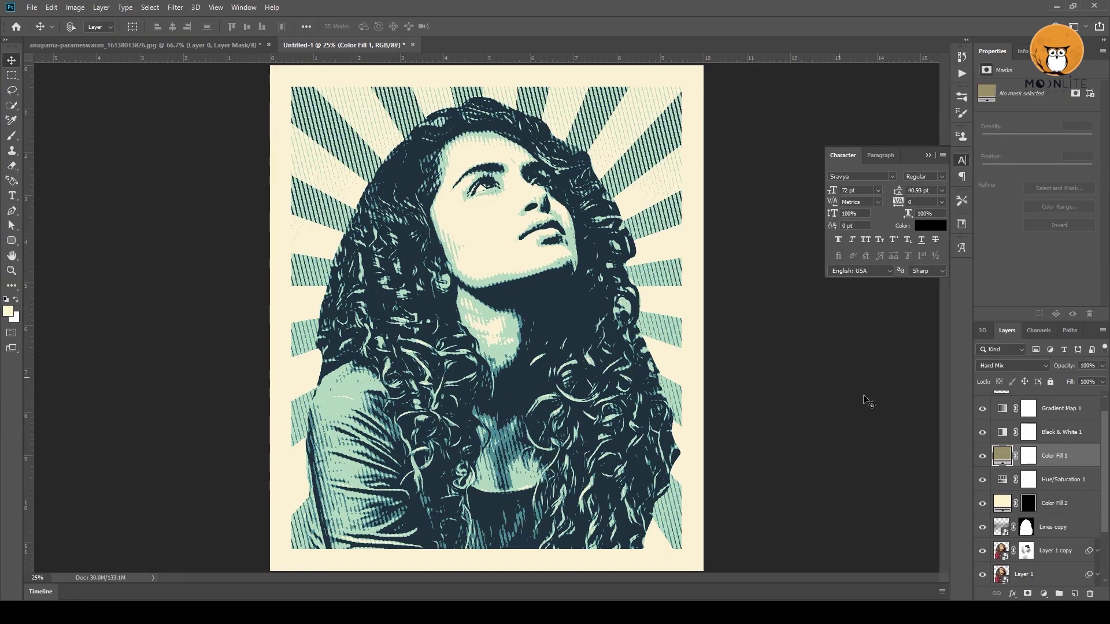
Step: Rotate the Dots texture 90° to cover the canvas, place it above Lines, and hide Lines
{"action": "left_click_drag", "start_coordinate": [673, 210], "coordinate": [595, 504]}
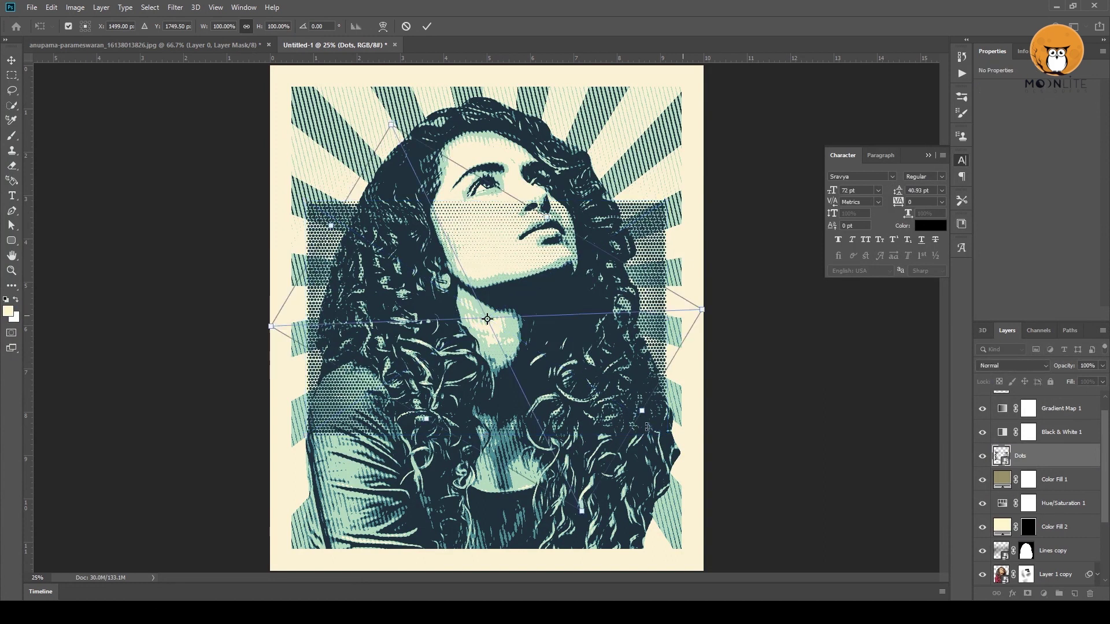
{"action": "key", "text": "ctrl+minus"}
{"action": "key", "text": "Return"}
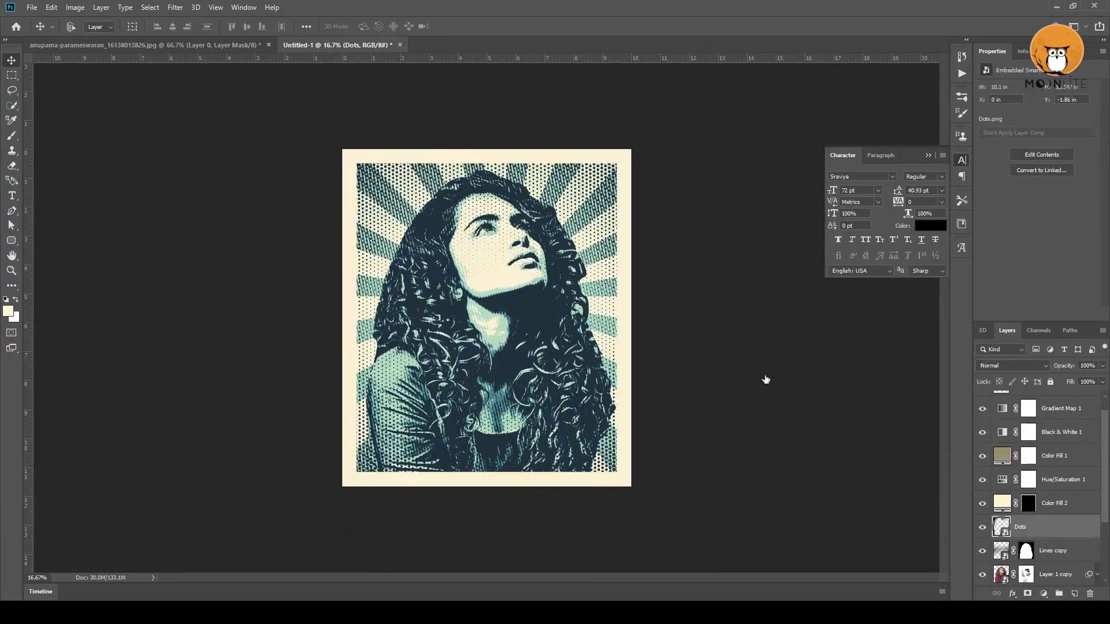
{"action": "key", "text": "ctrl+0"}
{"action": "left_click_drag", "start_coordinate": [1020, 456], "coordinate": [985, 530]}
{"action": "left_click", "coordinate": [982, 527]}
{"action": "left_click_drag", "start_coordinate": [1020, 432], "coordinate": [1020, 494]}
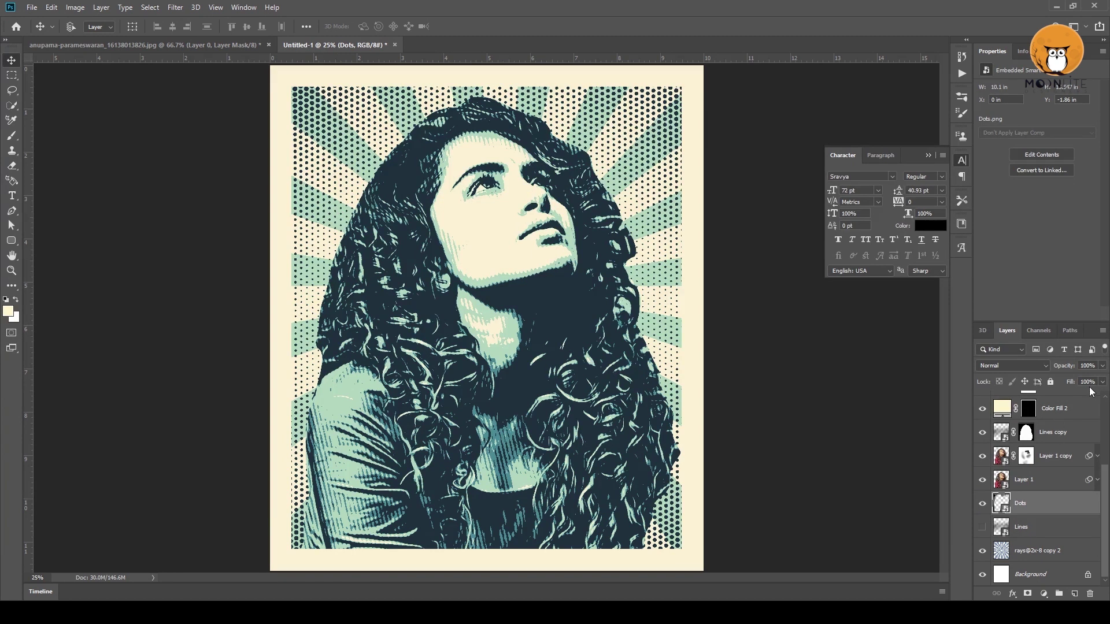
Step: Set Dots to 63% opacity and raise its Hue/Saturation lightness to +8
{"action": "left_click", "coordinate": [1102, 367]}
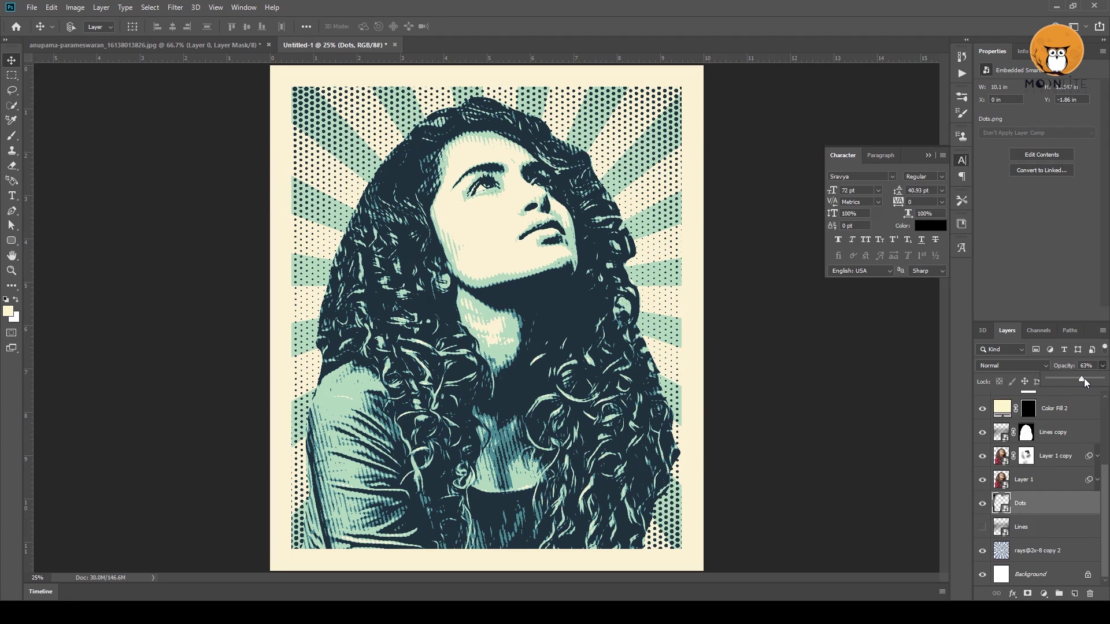
{"action": "key", "text": "ctrl+plus"}
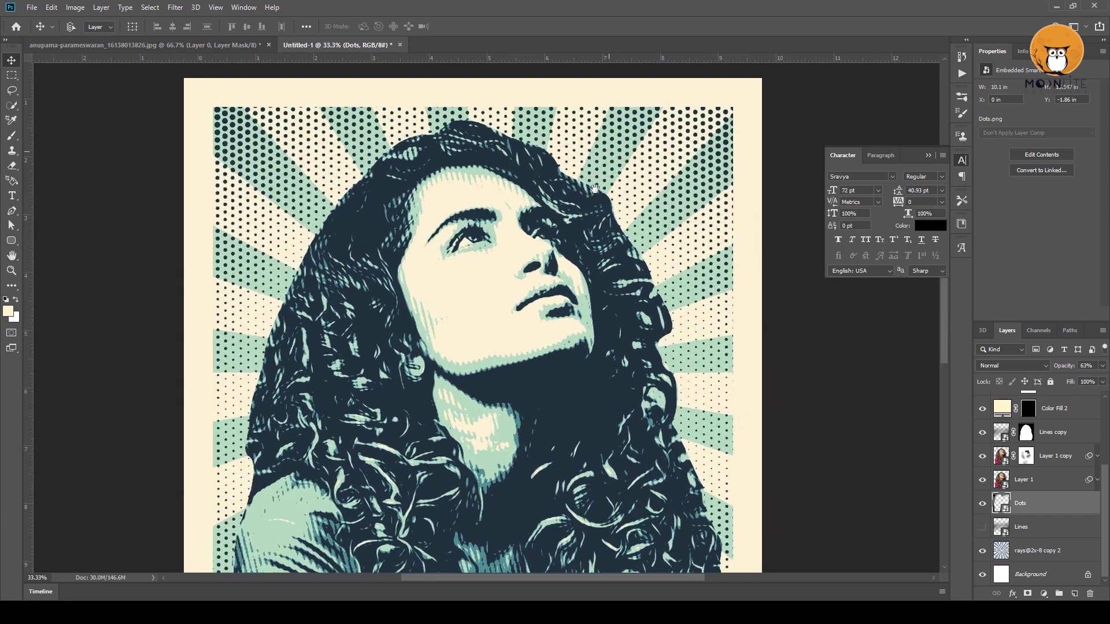
{"action": "key", "text": "ctrl+u"}
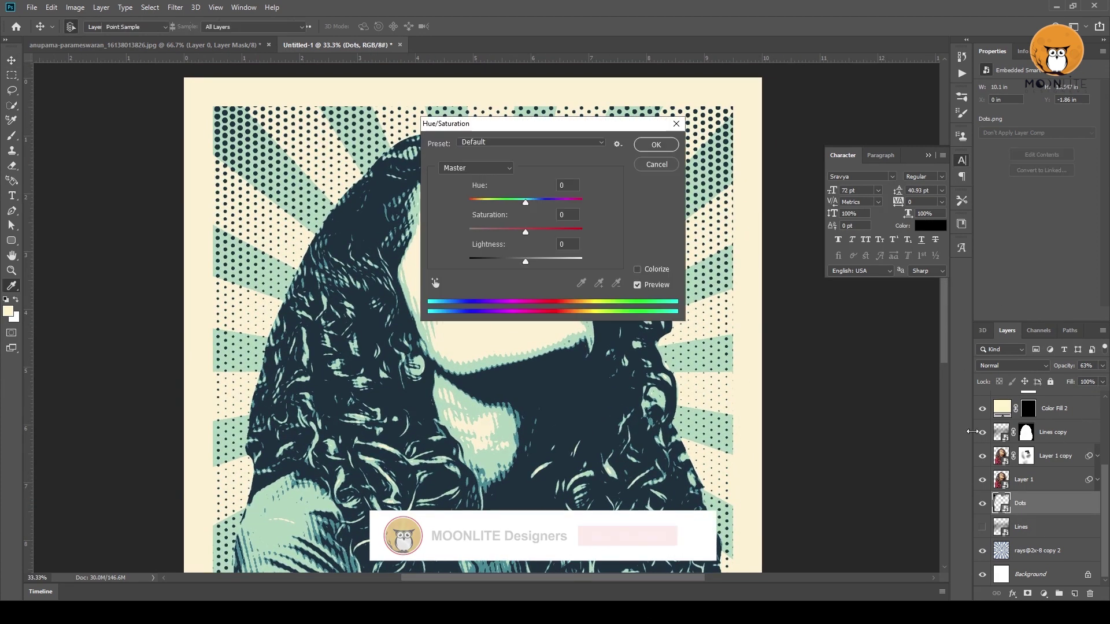
{"action": "left_click_drag", "start_coordinate": [577, 145], "coordinate": [996, 146]}
{"action": "left_click_drag", "start_coordinate": [944, 279], "coordinate": [951, 279]}
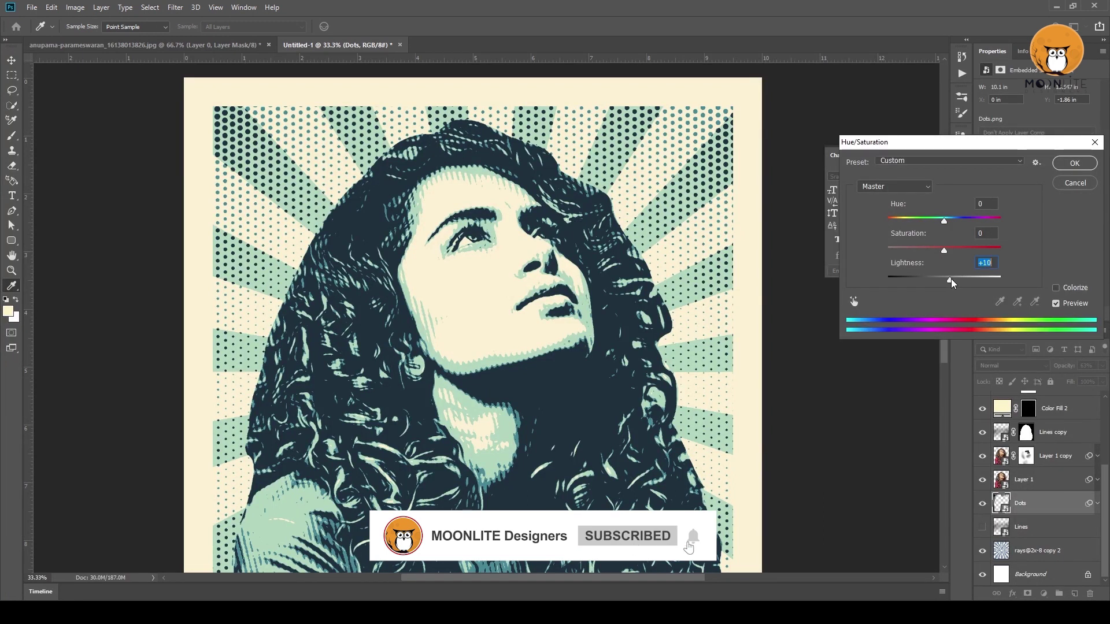
{"action": "left_click", "coordinate": [1074, 163]}
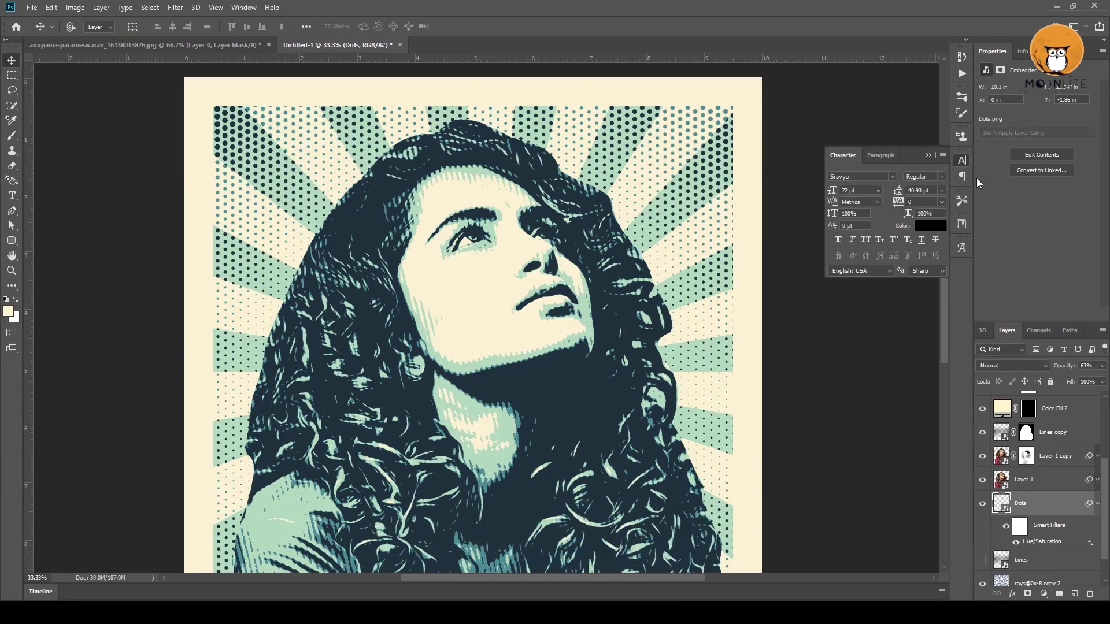
{"action": "key", "text": "ctrl+plus"}
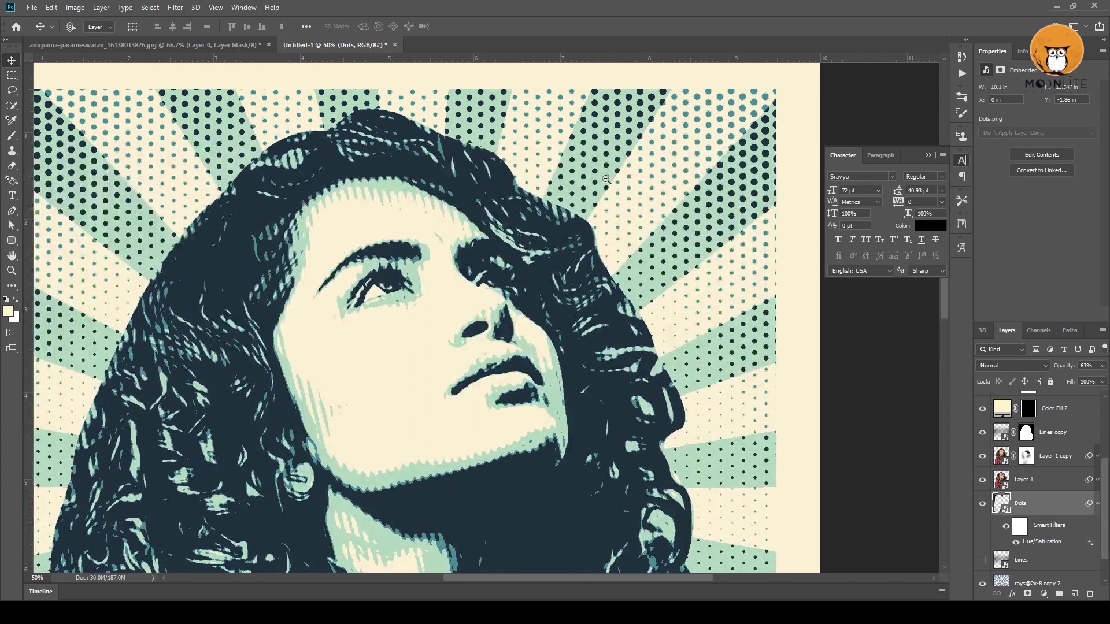
{"action": "key", "text": "ctrl+minus"}
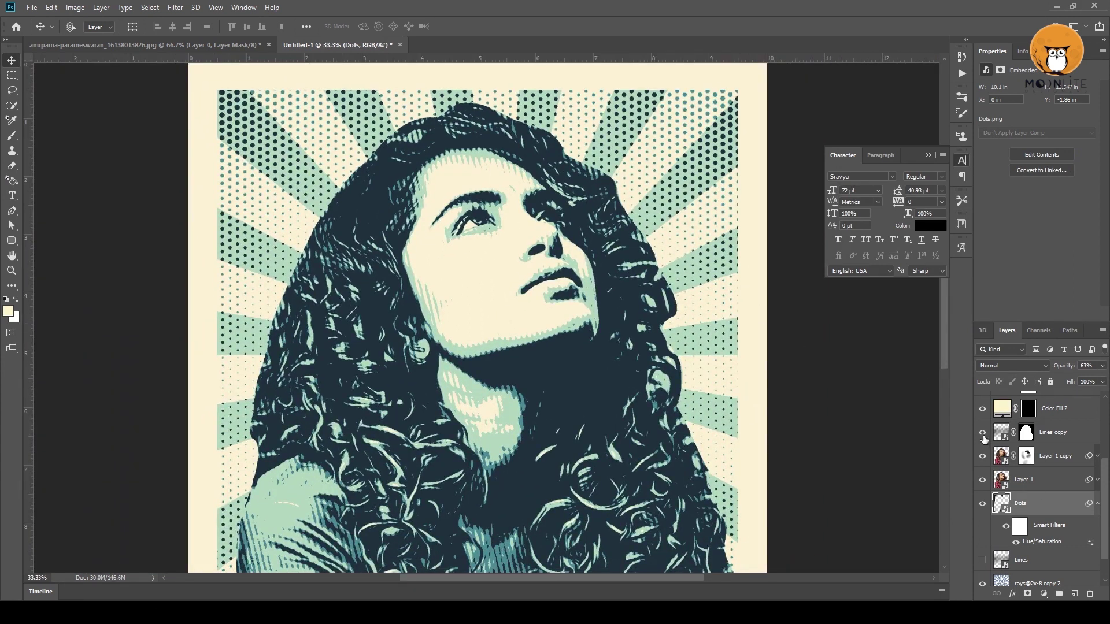
Step: Duplicate Dots above Lines copy with the woman's mask in Soft Light mode, hiding Lines copy
{"action": "left_click_drag", "start_coordinate": [1022, 501], "coordinate": [1005, 421]}
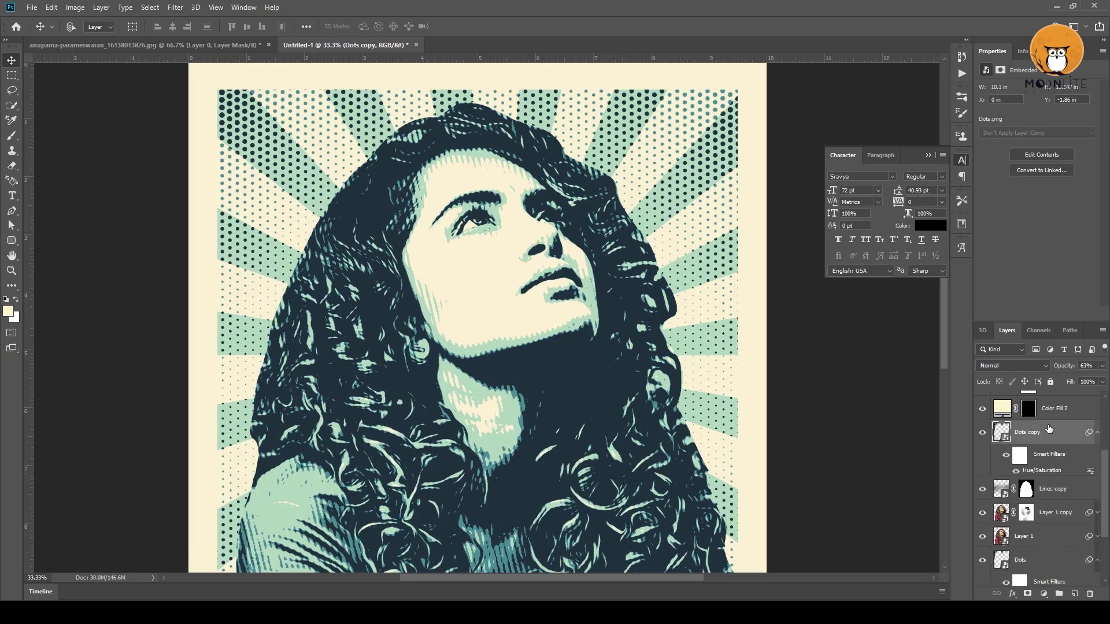
{"action": "left_click", "coordinate": [981, 491]}
{"action": "left_click_drag", "start_coordinate": [1026, 492], "coordinate": [1029, 435]}
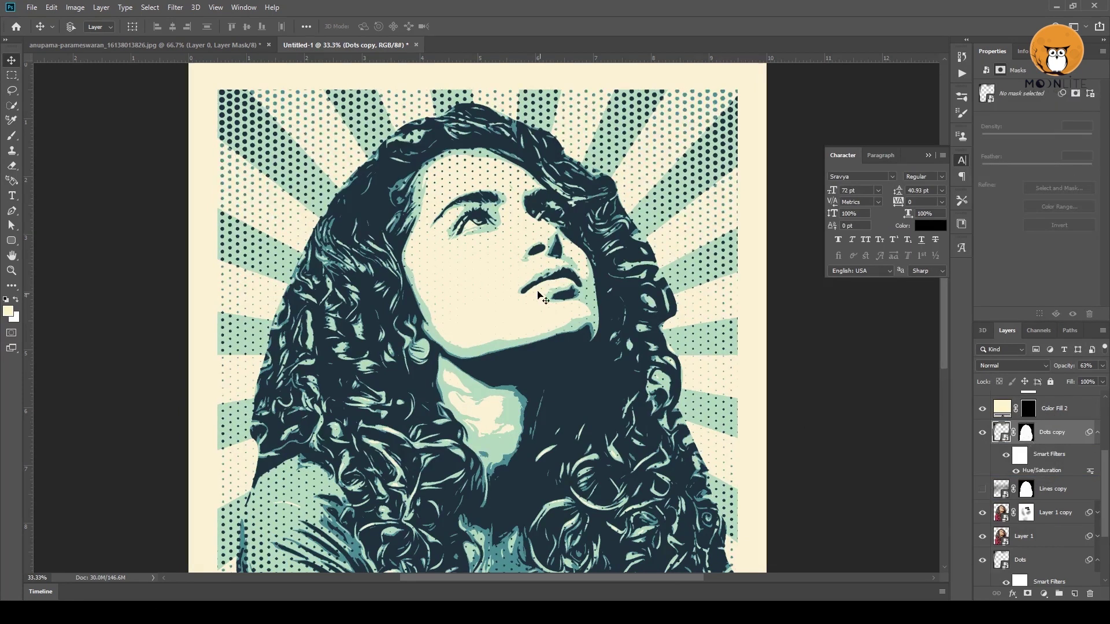
{"action": "scroll", "coordinate": [539, 296], "scroll_direction": "up", "scroll_amount": 2}
{"action": "scroll", "coordinate": [539, 296], "scroll_direction": "up", "scroll_amount": 1}
{"action": "scroll", "coordinate": [540, 296], "scroll_direction": "down", "scroll_amount": 3}
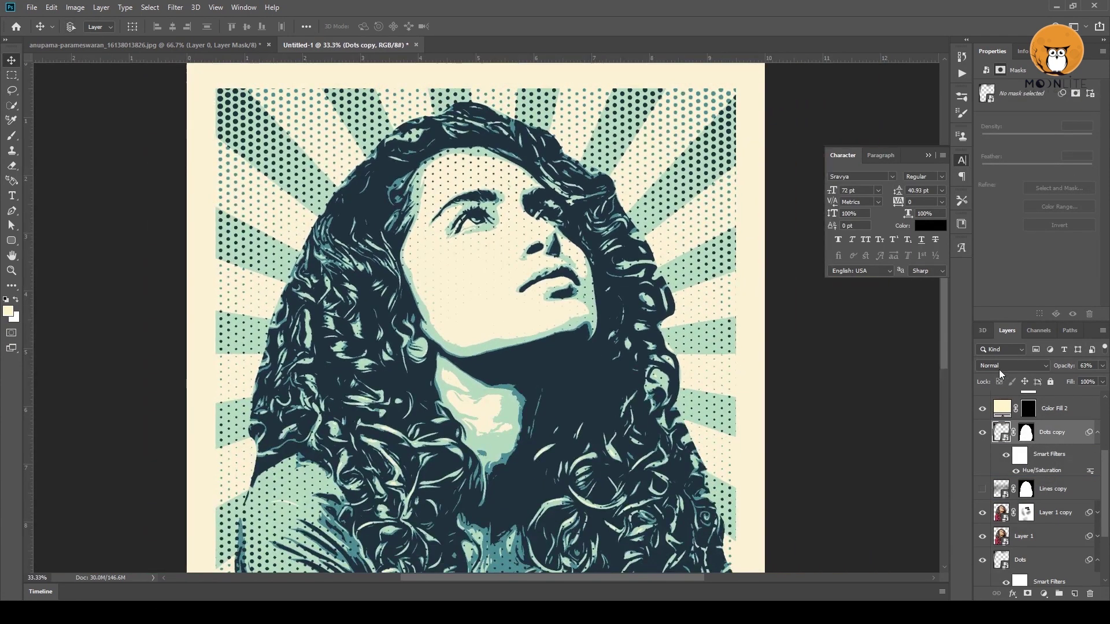
{"action": "left_click", "coordinate": [999, 371]}
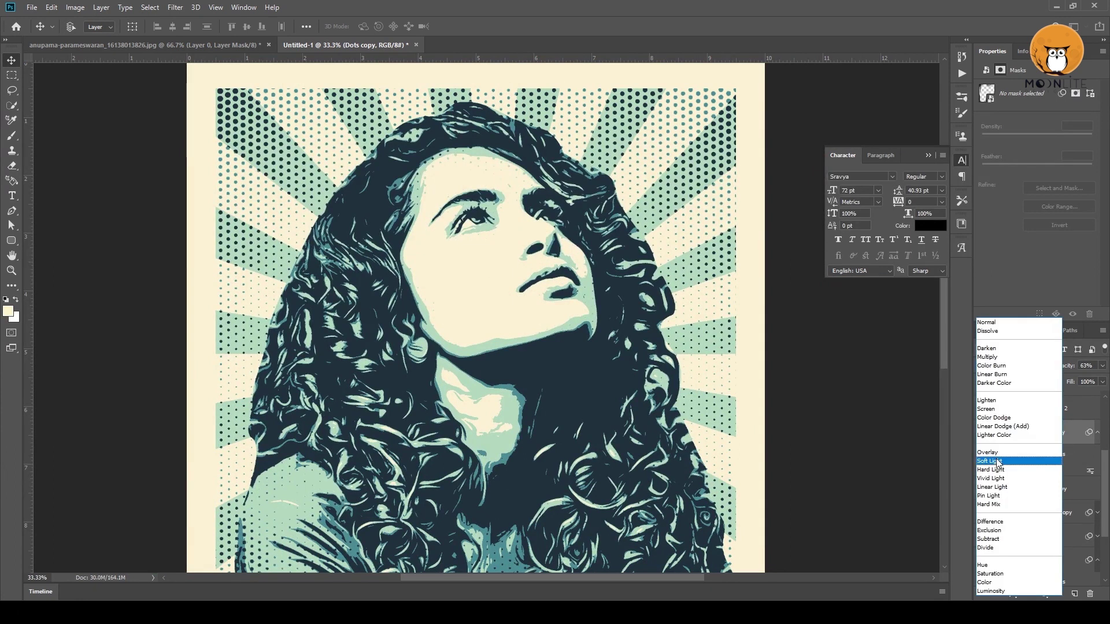
{"action": "left_click", "coordinate": [997, 462]}
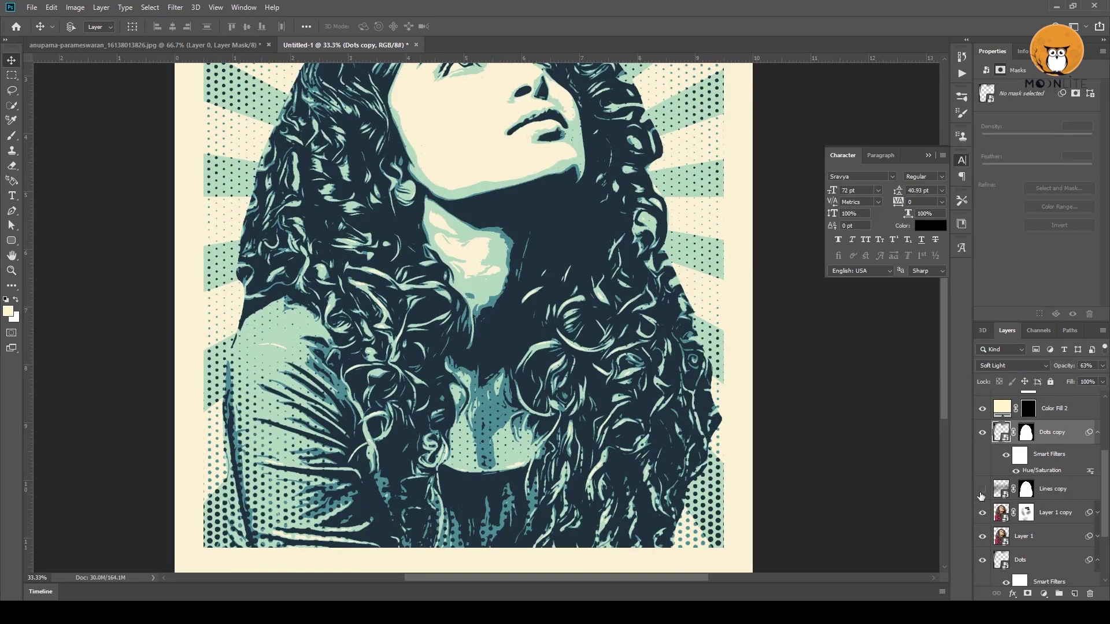
Step: Hide the Dots layer so the 42% Lines texture stripes the rays again
{"action": "left_click_drag", "start_coordinate": [1106, 487], "coordinate": [1104, 551]}
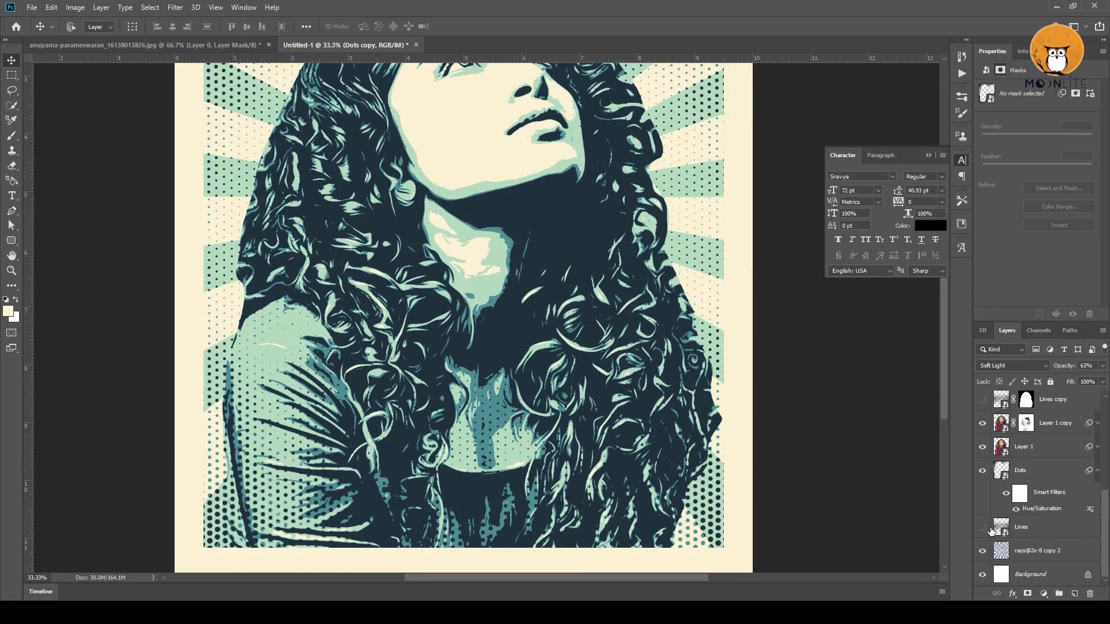
{"action": "left_click", "coordinate": [982, 470]}
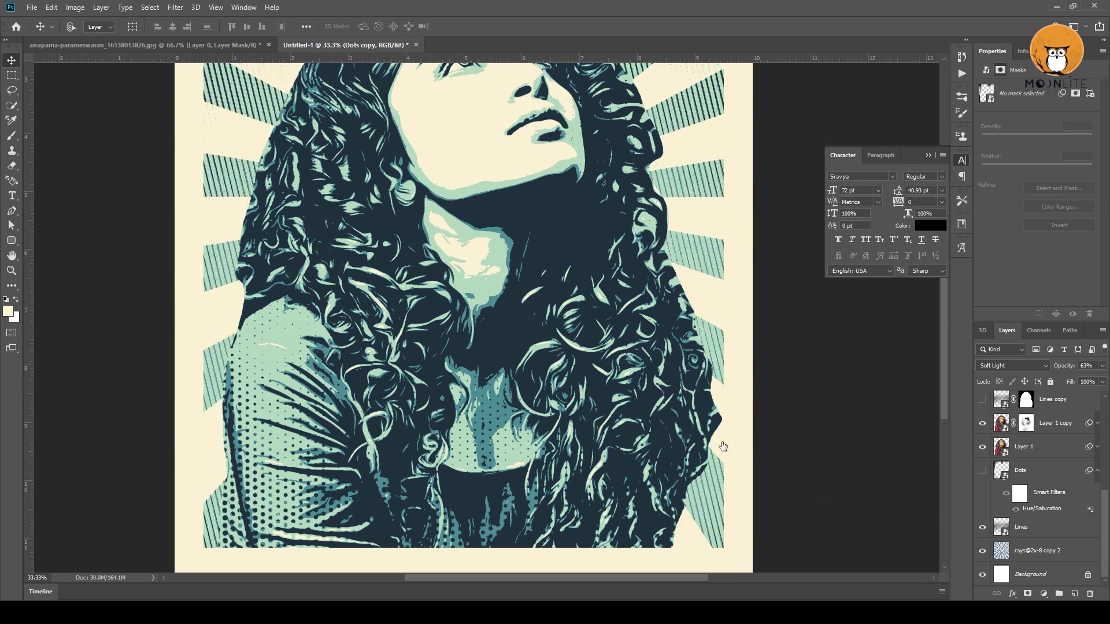
{"action": "scroll", "coordinate": [640, 348], "scroll_direction": "up", "scroll_amount": 5}
{"action": "scroll", "coordinate": [644, 401], "scroll_direction": "down", "scroll_amount": 2}
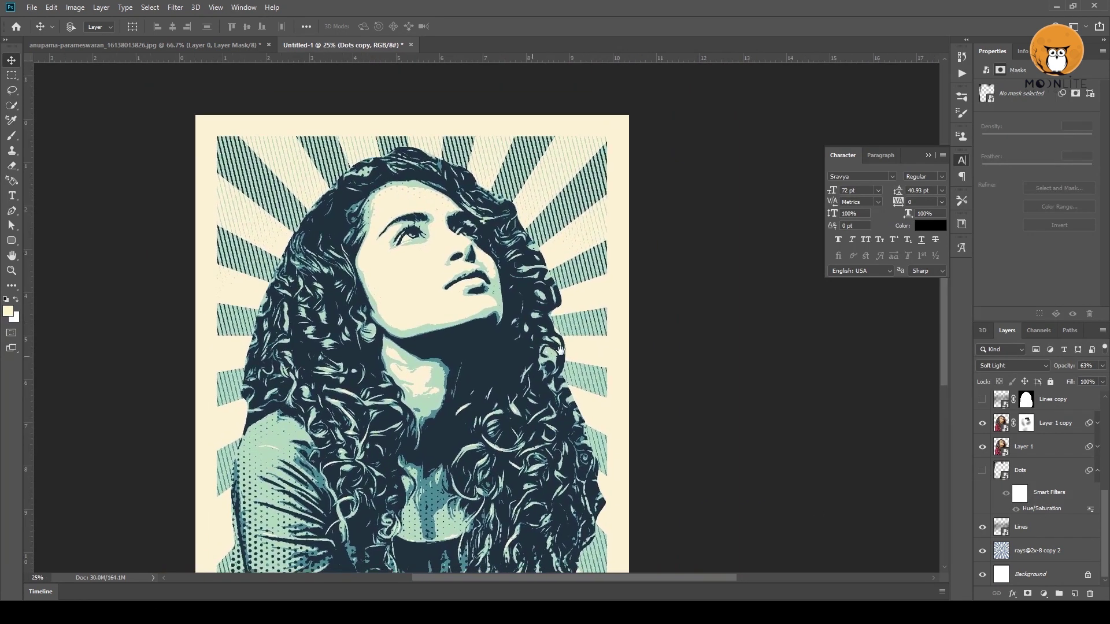
{"action": "scroll", "coordinate": [499, 250], "scroll_direction": "up", "scroll_amount": 1}
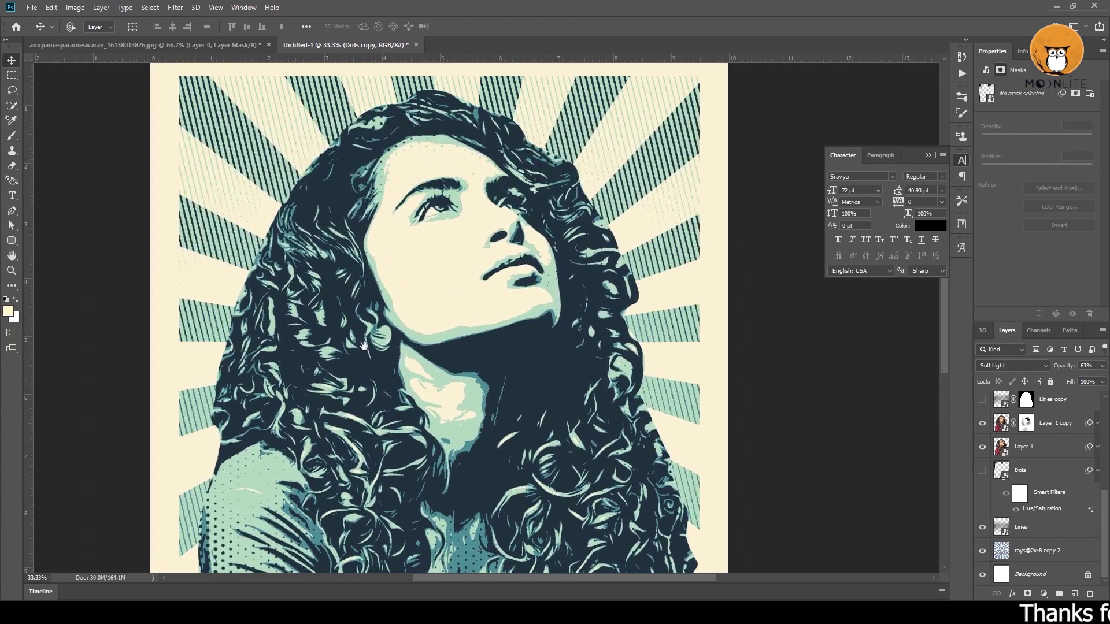
{"action": "left_click_drag", "start_coordinate": [364, 346], "coordinate": [416, 340]}
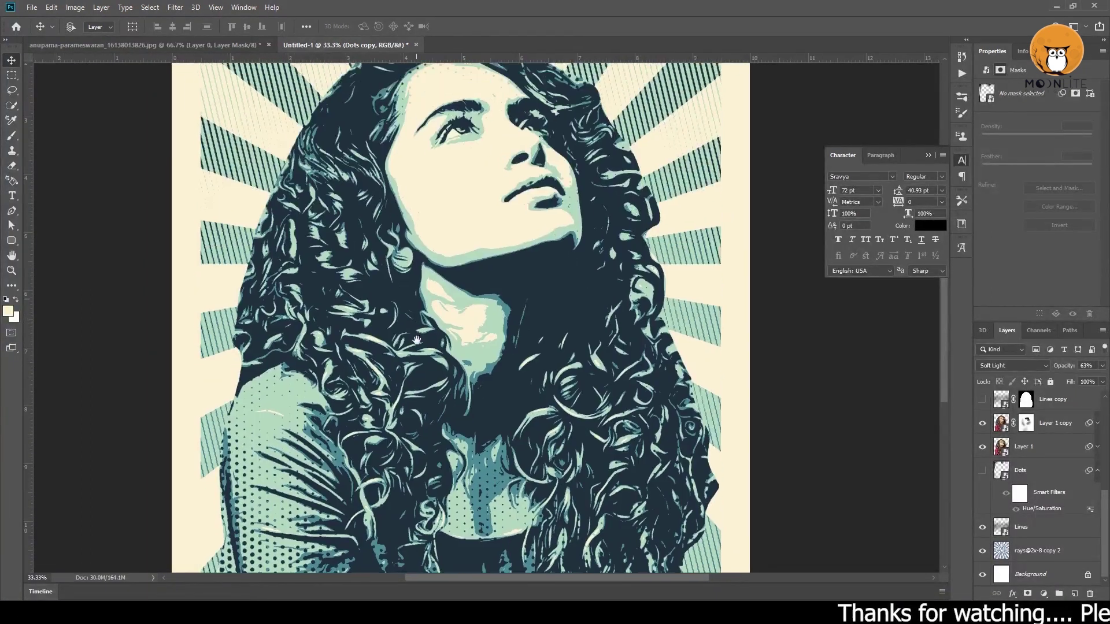
{"action": "scroll", "coordinate": [416, 340], "scroll_direction": "up", "scroll_amount": 5}
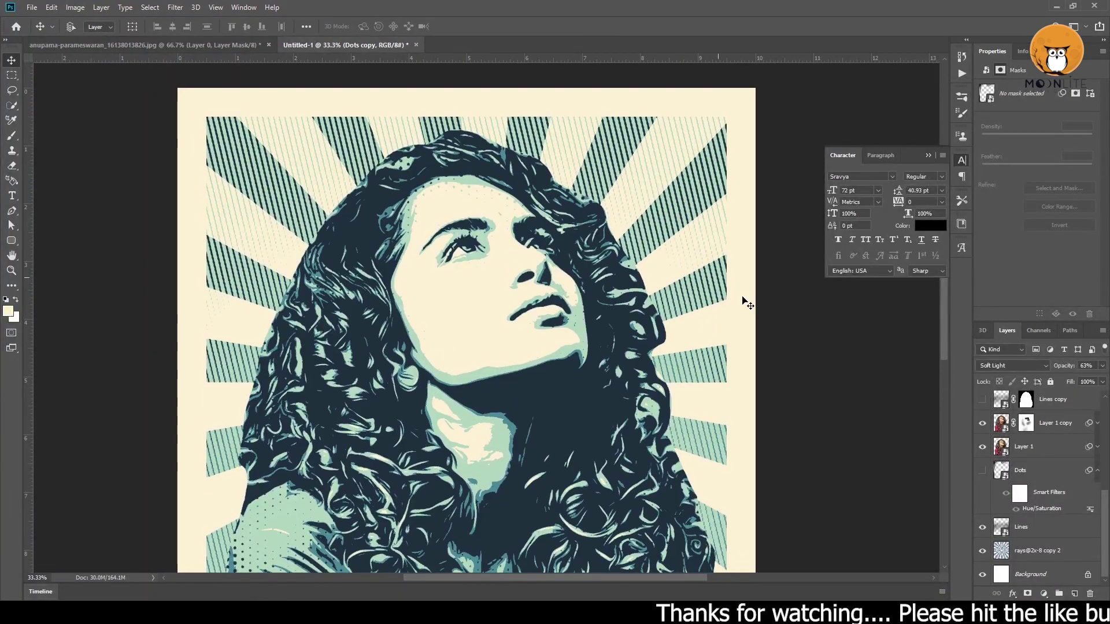
{"action": "left_click", "coordinate": [1050, 527]}
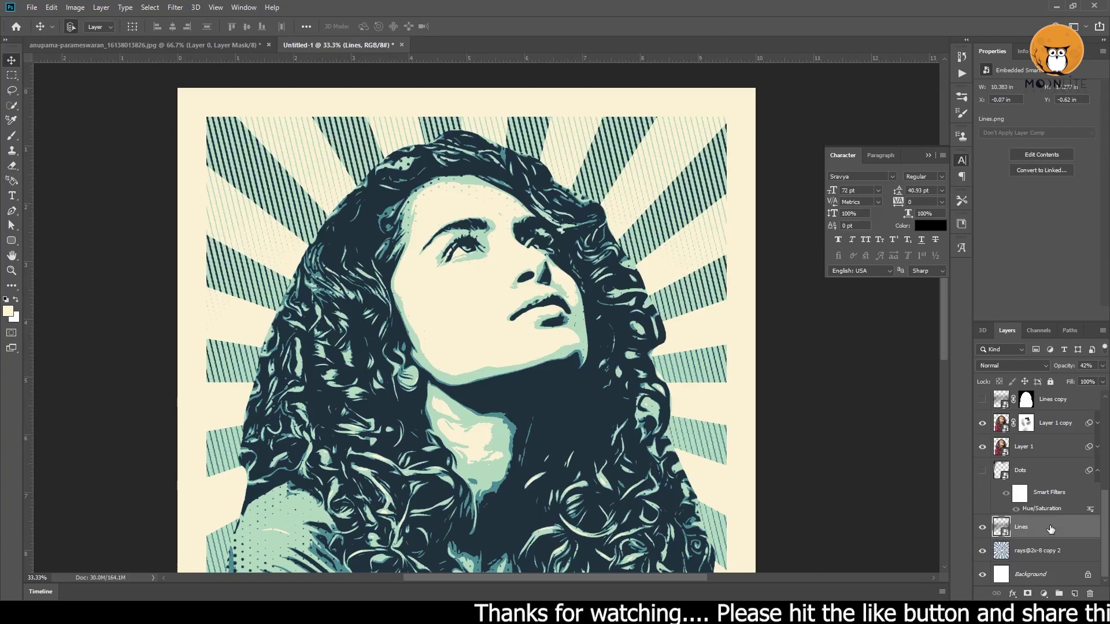
Step: Lower the Lines layer's lightness to about -17 with a Hue/Saturation smart filter
{"action": "key", "text": "ctrl+u"}
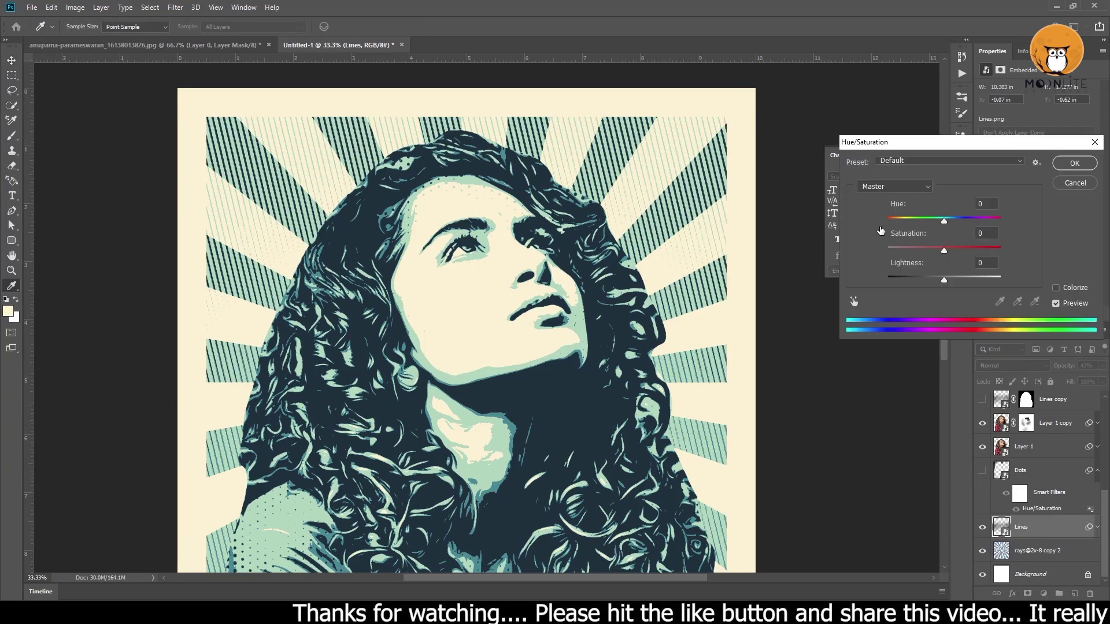
{"action": "left_click_drag", "start_coordinate": [943, 281], "coordinate": [936, 280]}
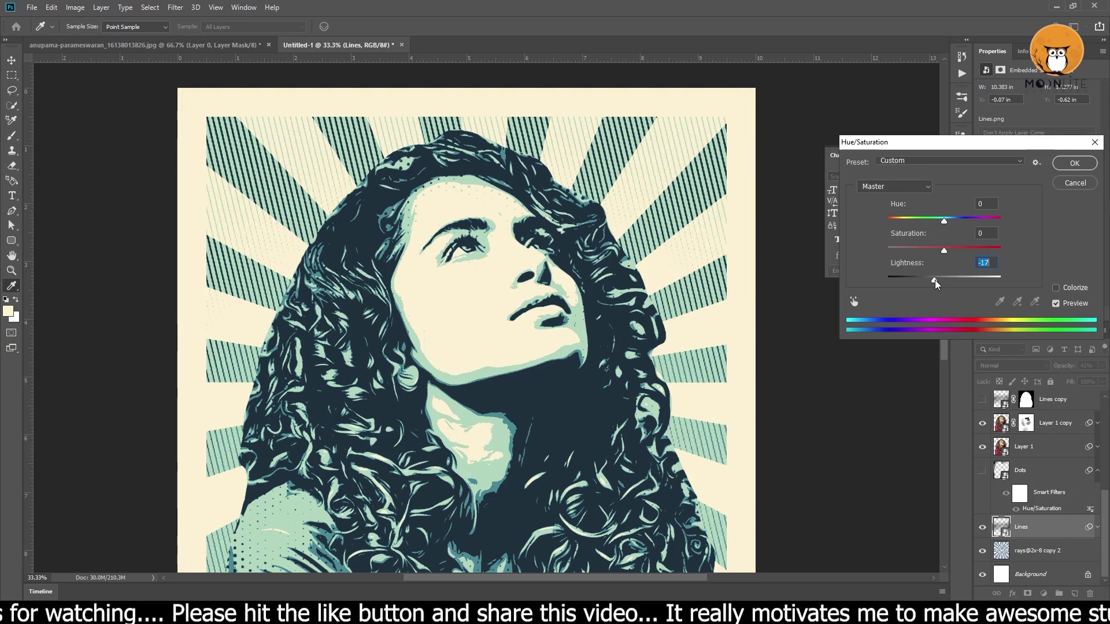
{"action": "left_click", "coordinate": [1074, 164]}
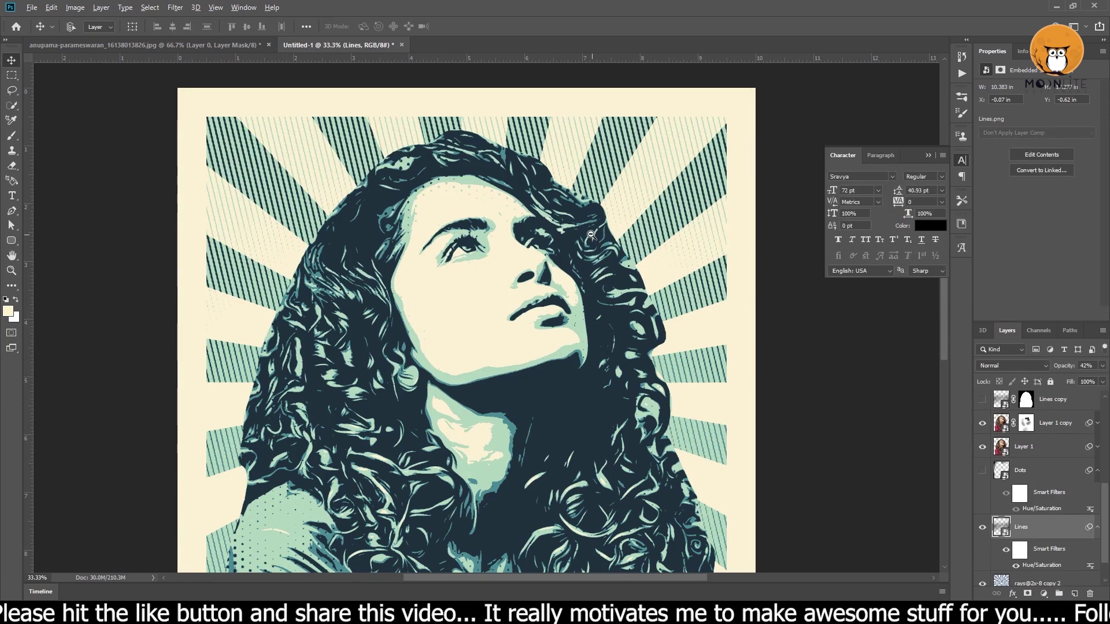
{"action": "left_click", "coordinate": [590, 234], "text": "alt"}
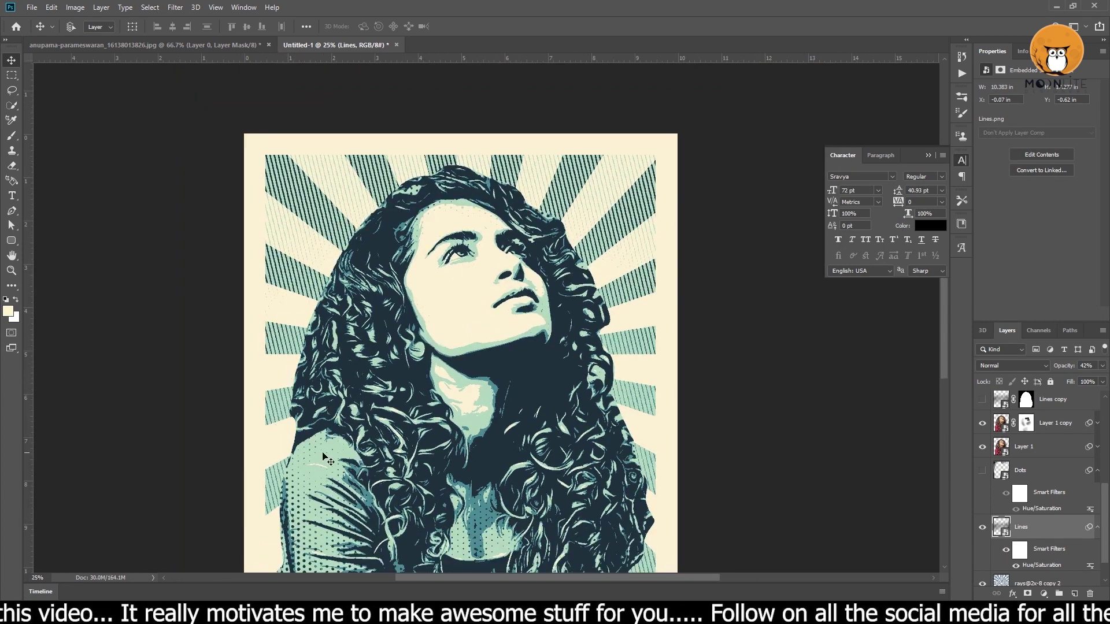
{"action": "scroll", "coordinate": [379, 424], "scroll_direction": "down", "scroll_amount": 2}
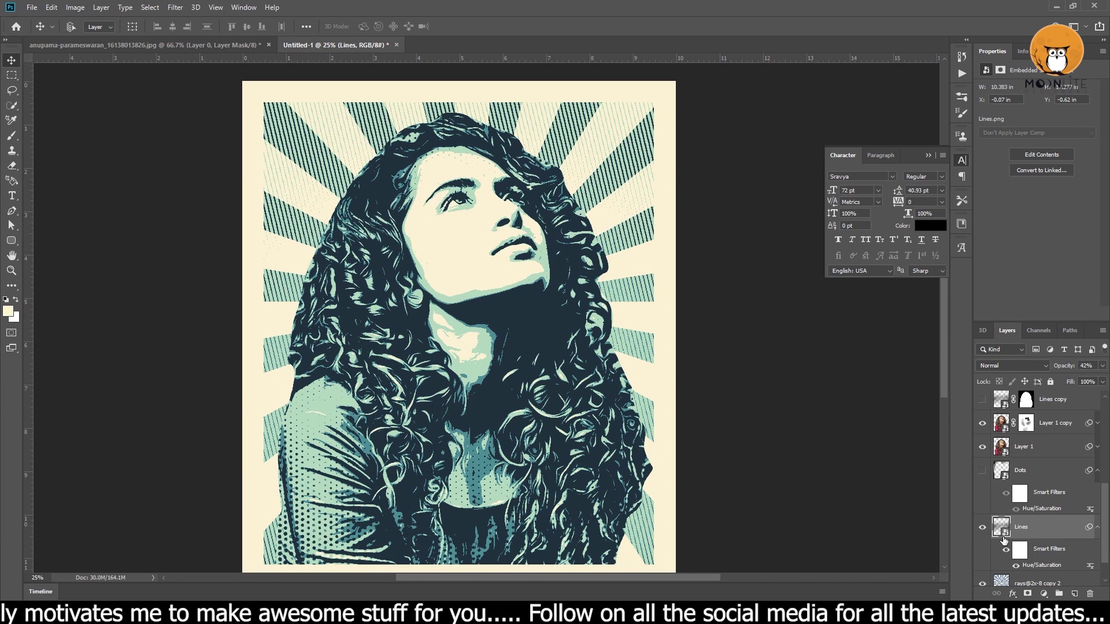
Step: Inspect the Lines smart object's Lines.png pattern, close it, and return to the test.psd artwork
{"action": "double_click", "coordinate": [1004, 535]}
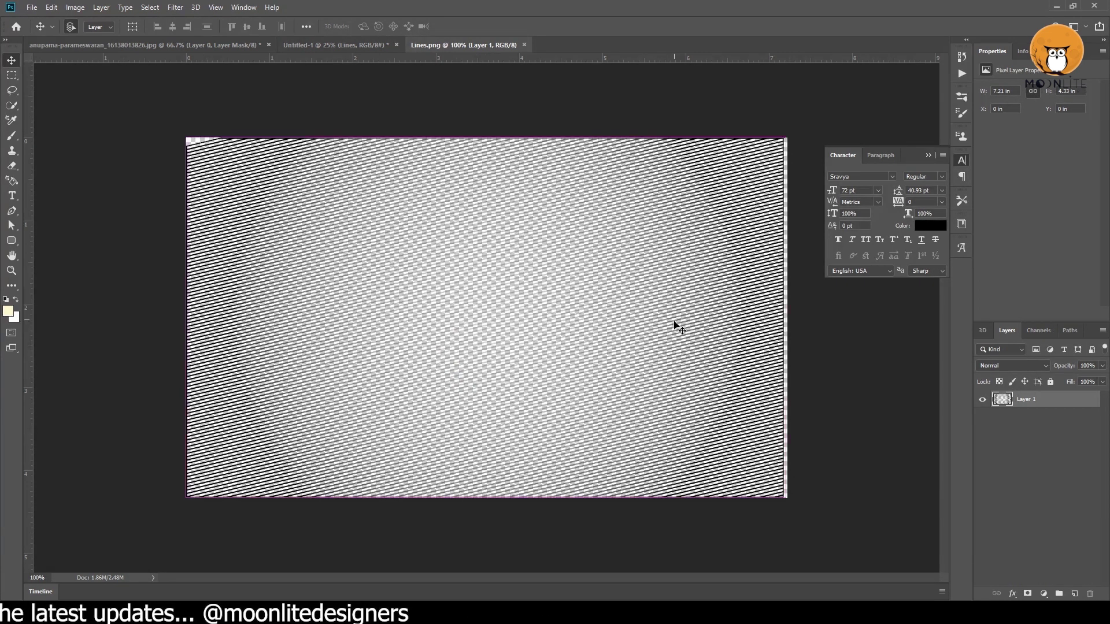
{"action": "key", "text": "ctrl+w"}
{"action": "left_click_drag", "start_coordinate": [480, 345], "coordinate": [482, 336]}
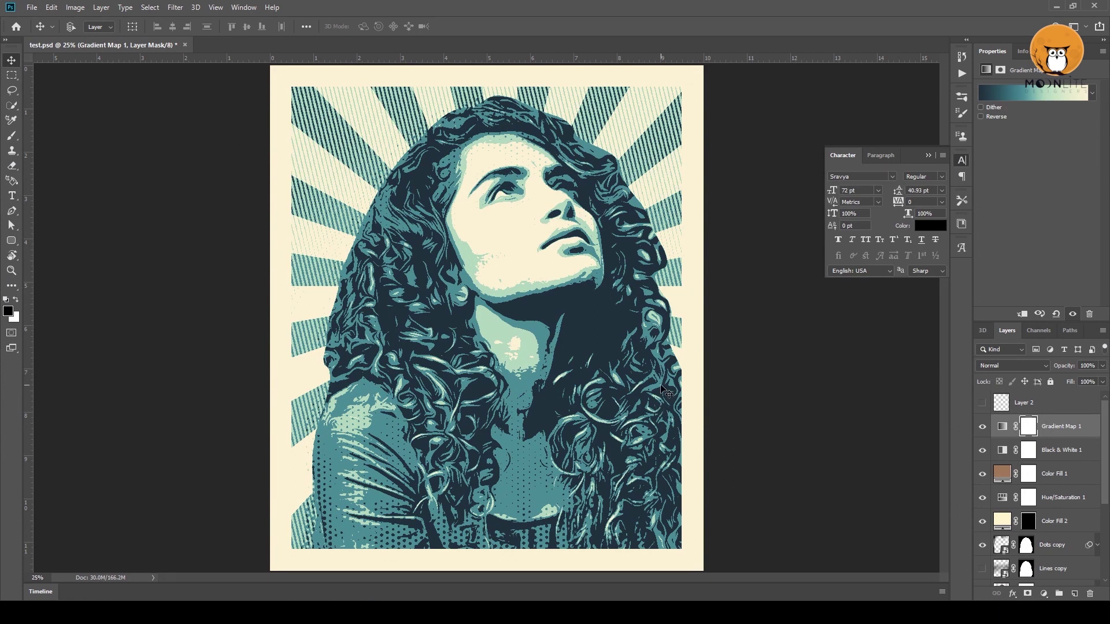
Step: Resize test.psd to 1000 px wide (1167 px high) at 300 pixels/inch
{"action": "key", "text": "ctrl+alt+i"}
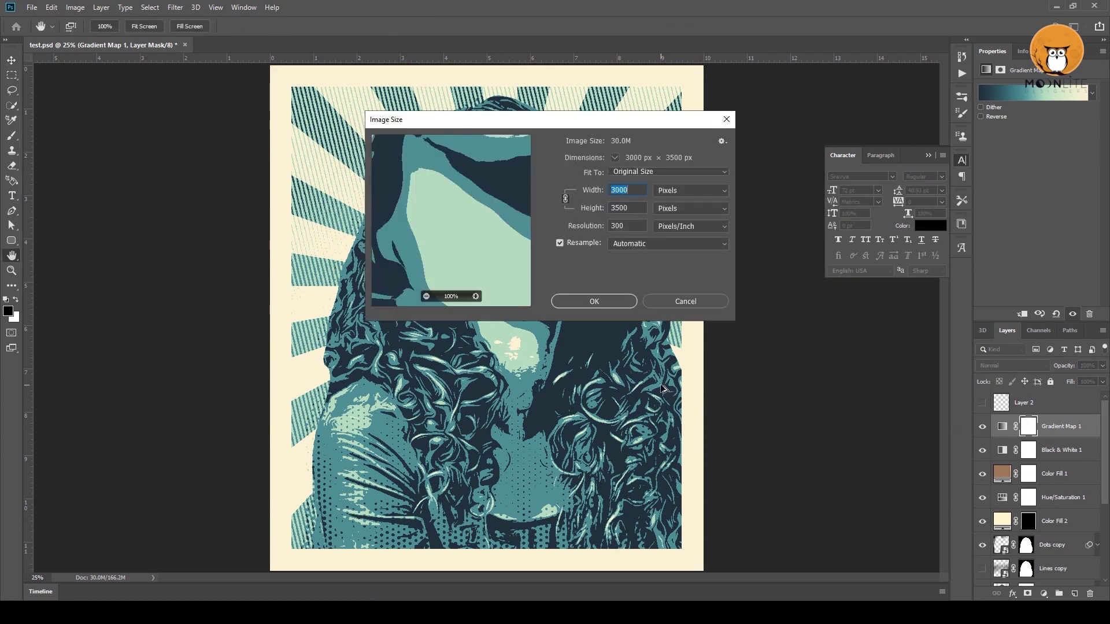
{"action": "left_click_drag", "start_coordinate": [544, 118], "coordinate": [827, 125]}
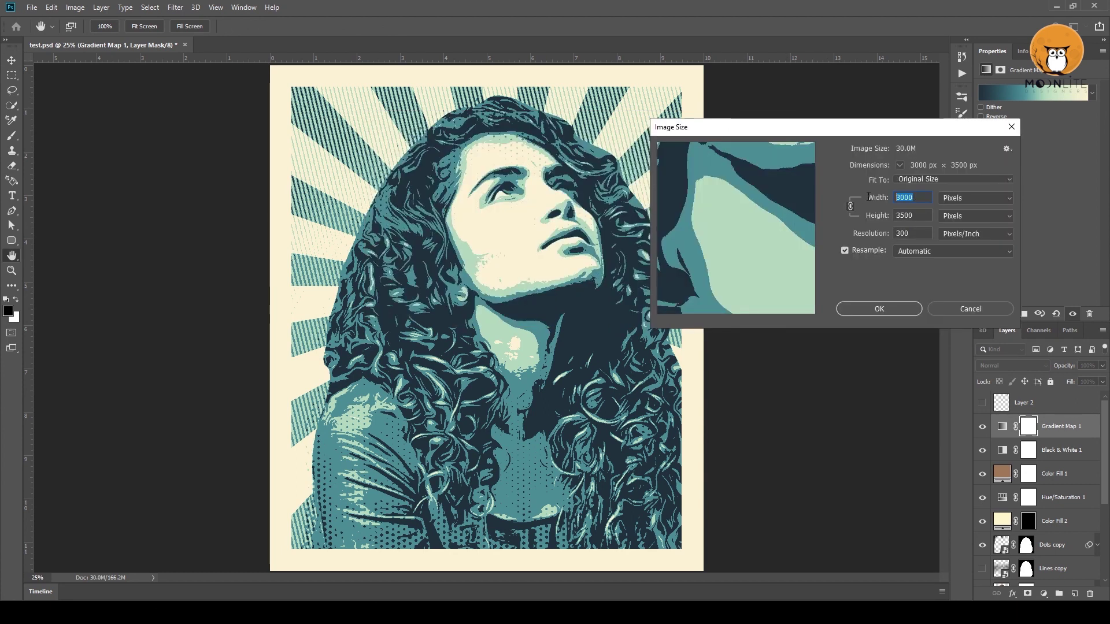
{"action": "type", "text": "1000"}
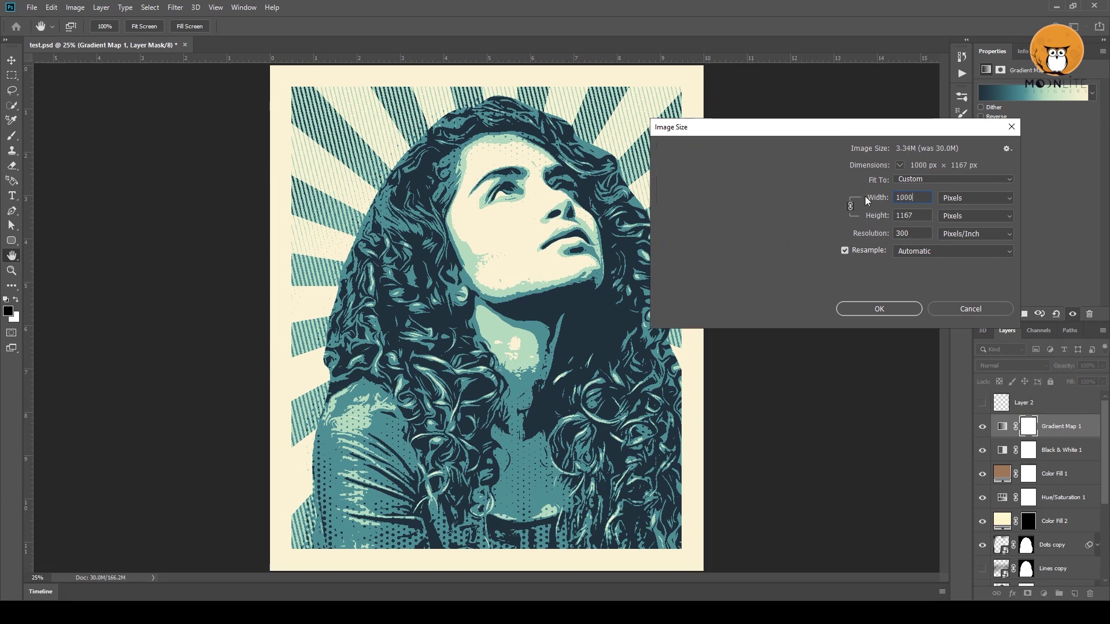
{"action": "left_click", "coordinate": [862, 307]}
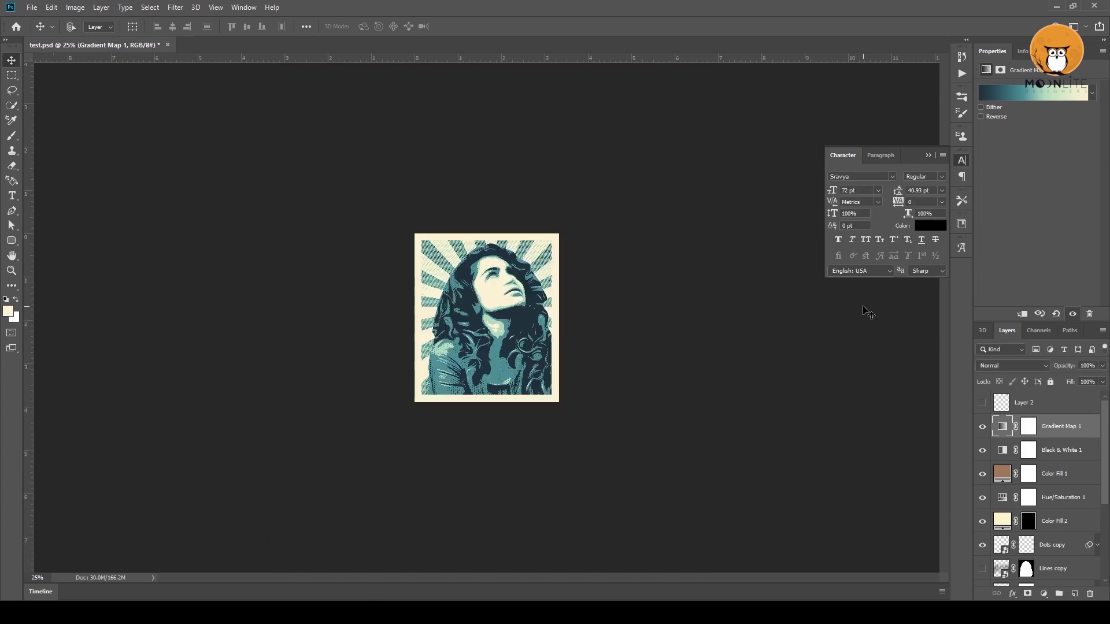
{"action": "key", "text": "ctrl+1"}
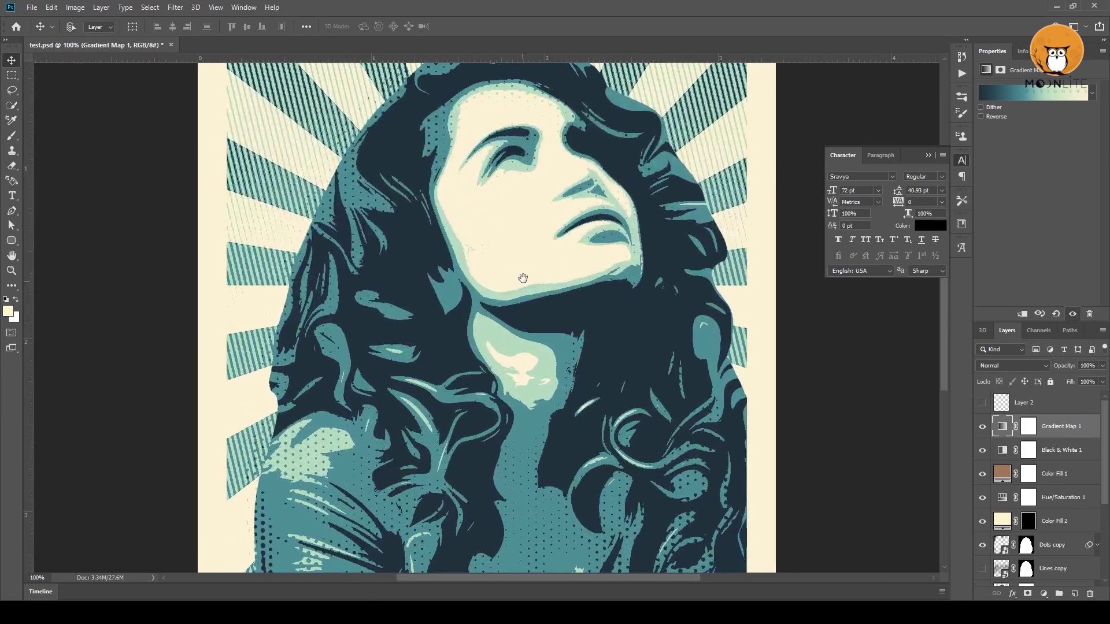
{"action": "left_click_drag", "start_coordinate": [523, 275], "coordinate": [524, 288]}
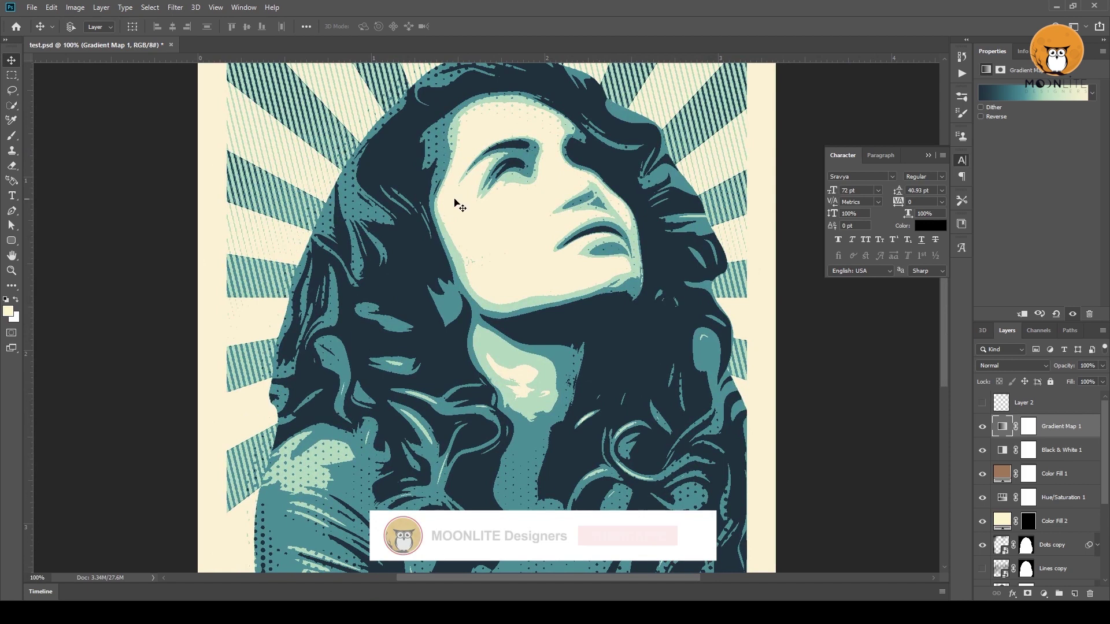
{"action": "left_click", "coordinate": [522, 220], "text": "ctrl+alt"}
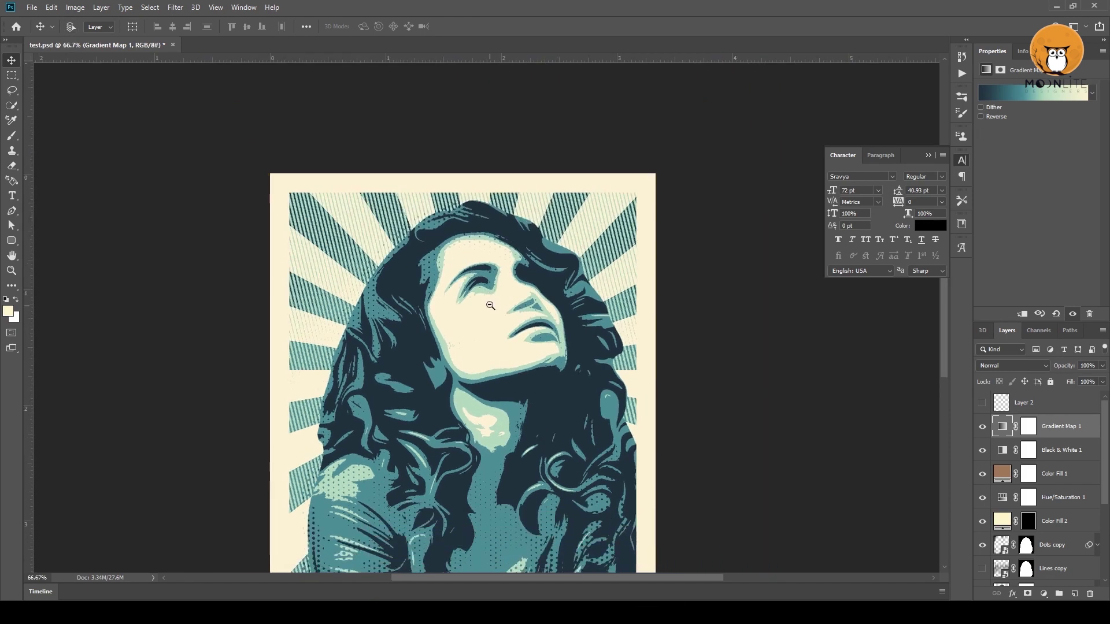
{"action": "left_click", "coordinate": [490, 311], "text": "ctrl+alt"}
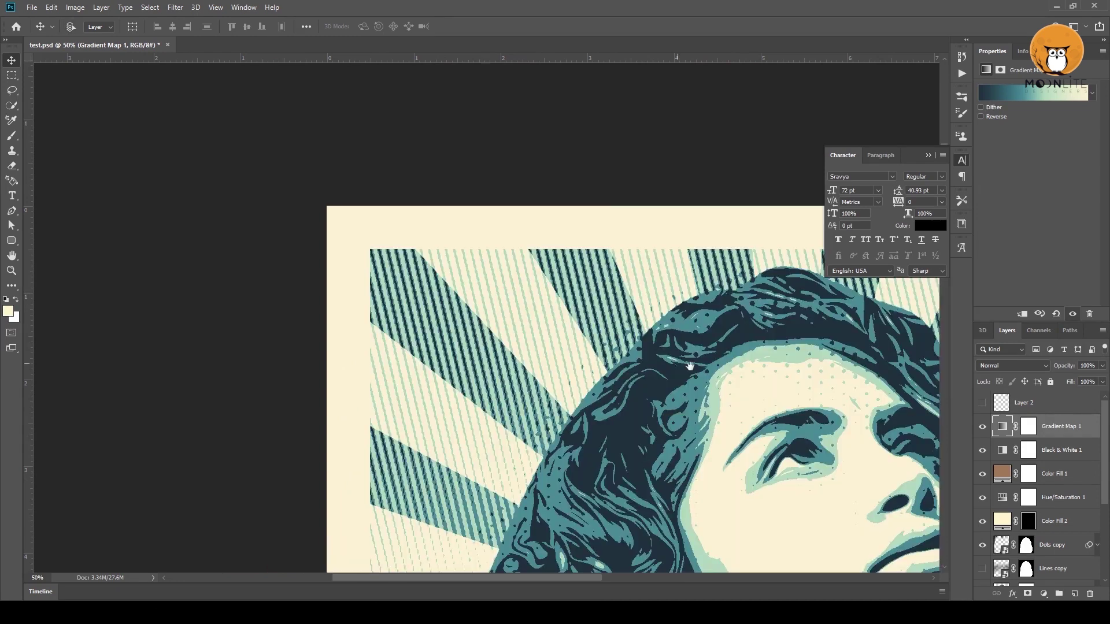
{"action": "left_click", "coordinate": [687, 364], "text": "ctrl+alt"}
{"action": "left_click", "coordinate": [622, 397], "text": "ctrl+alt"}
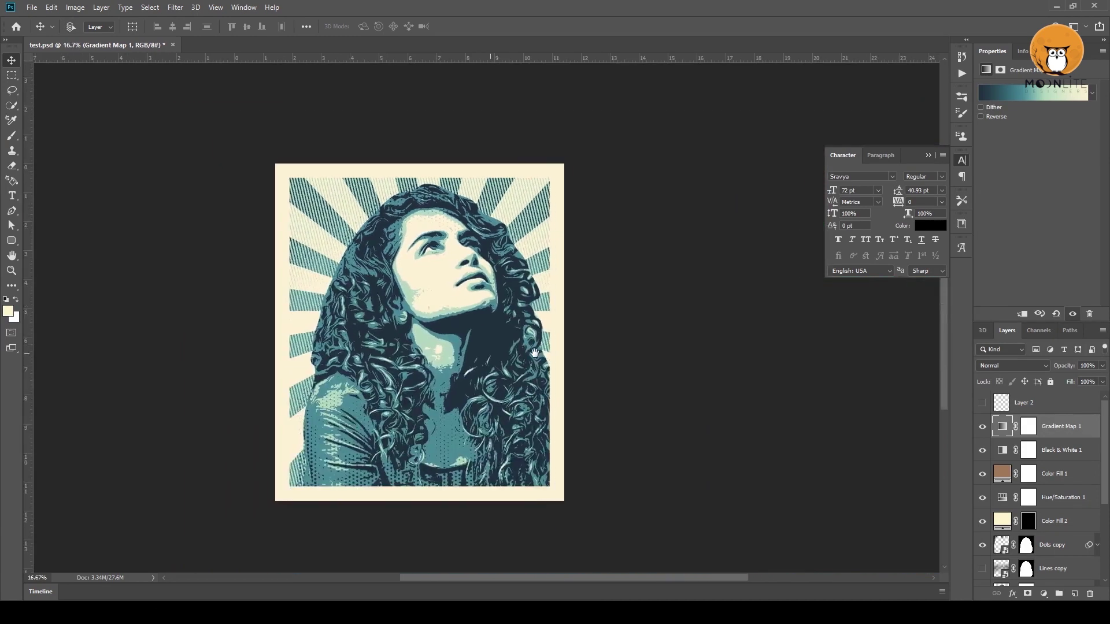